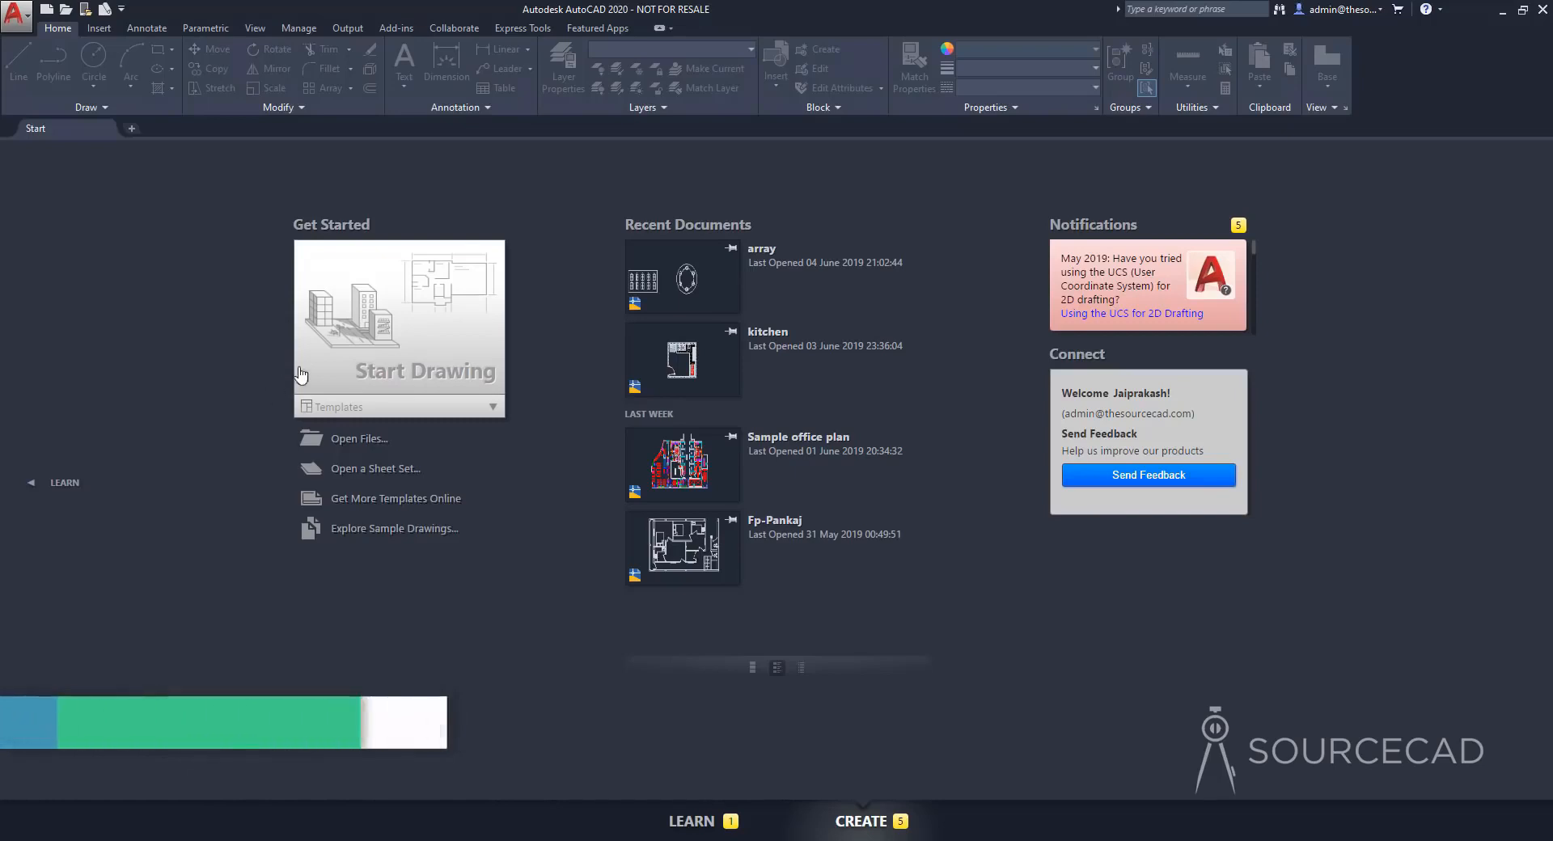
Start a new blank drawing
left_click(423, 322)
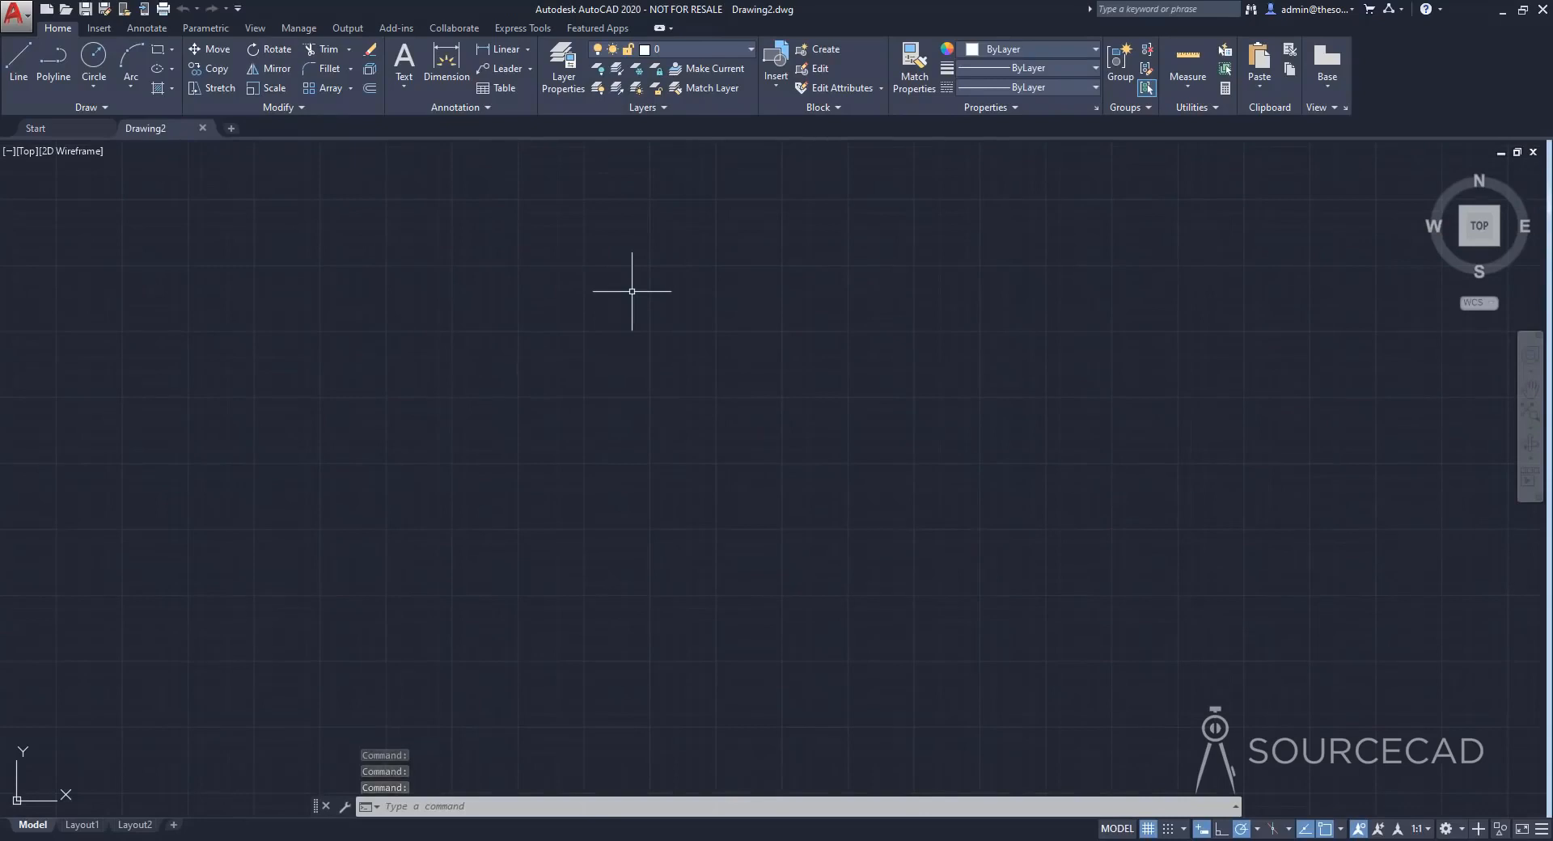
left_click(13, 17)
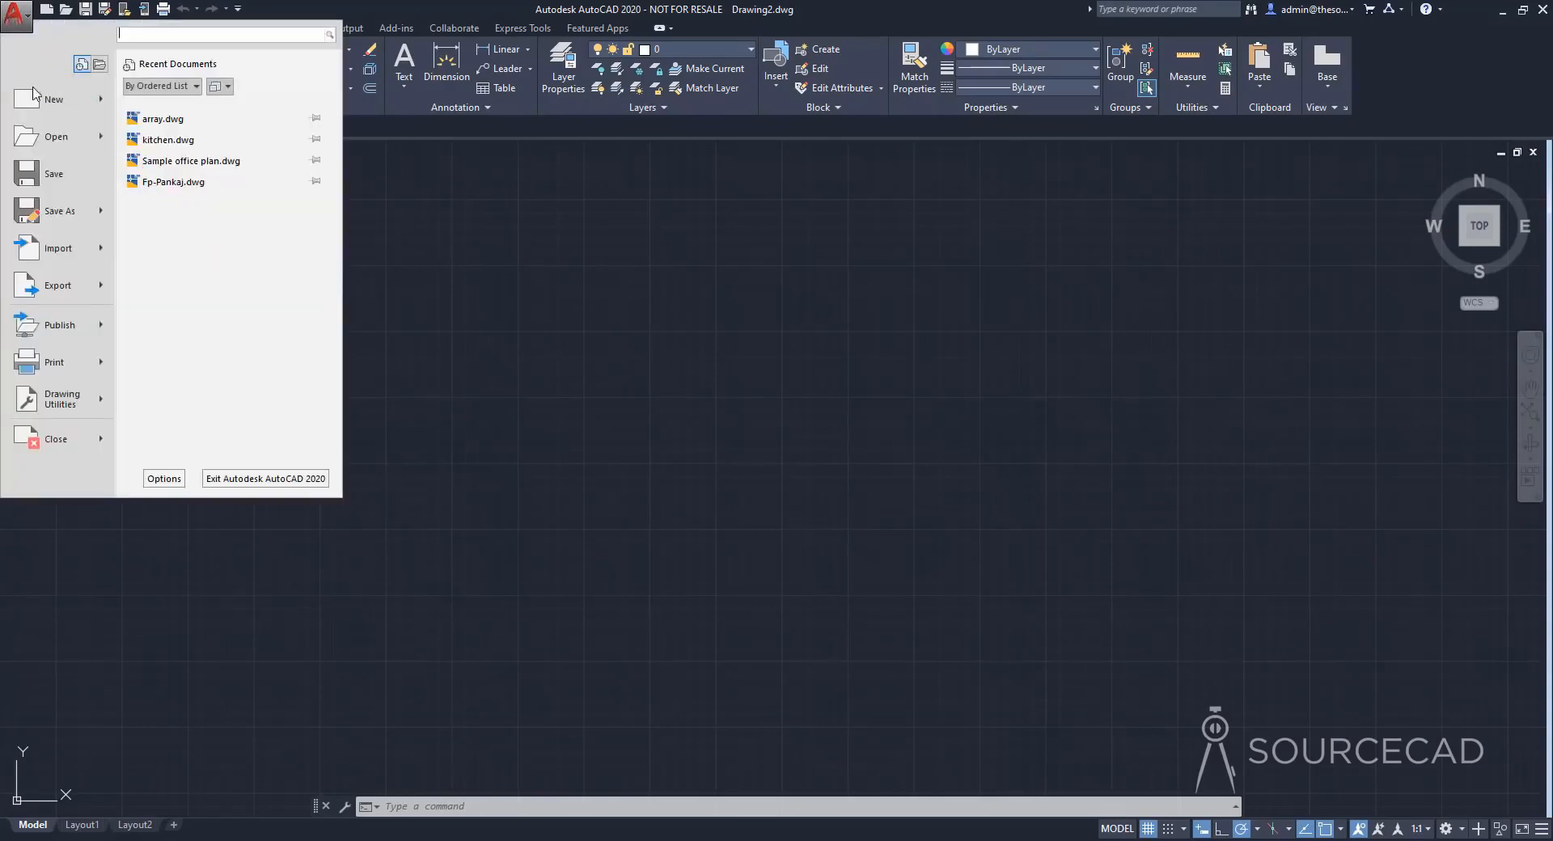
left_click(14, 18)
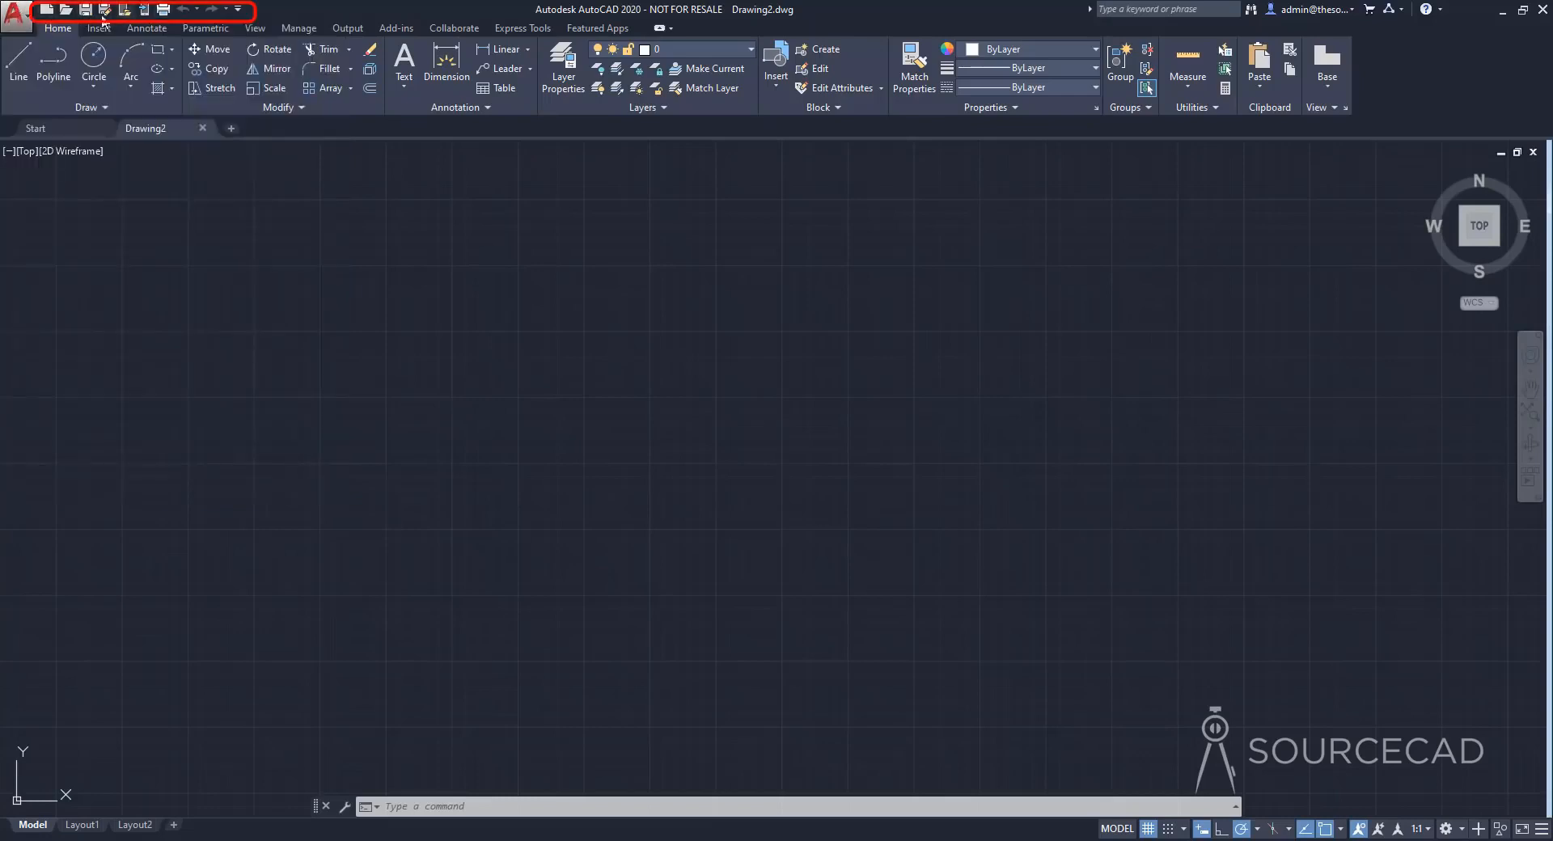
left_click(17, 28)
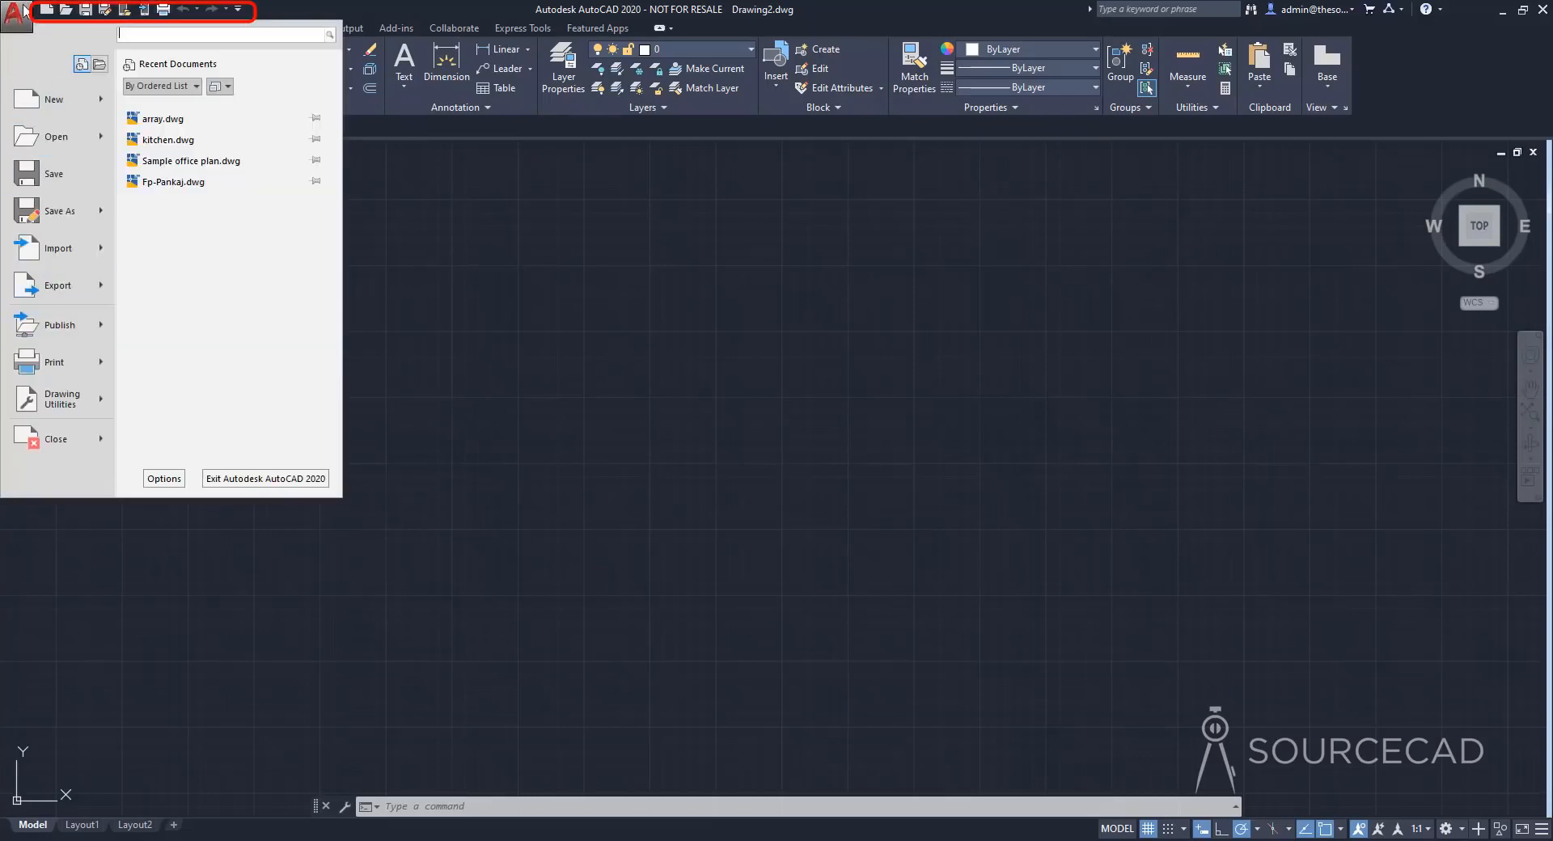
left_click(312, 7)
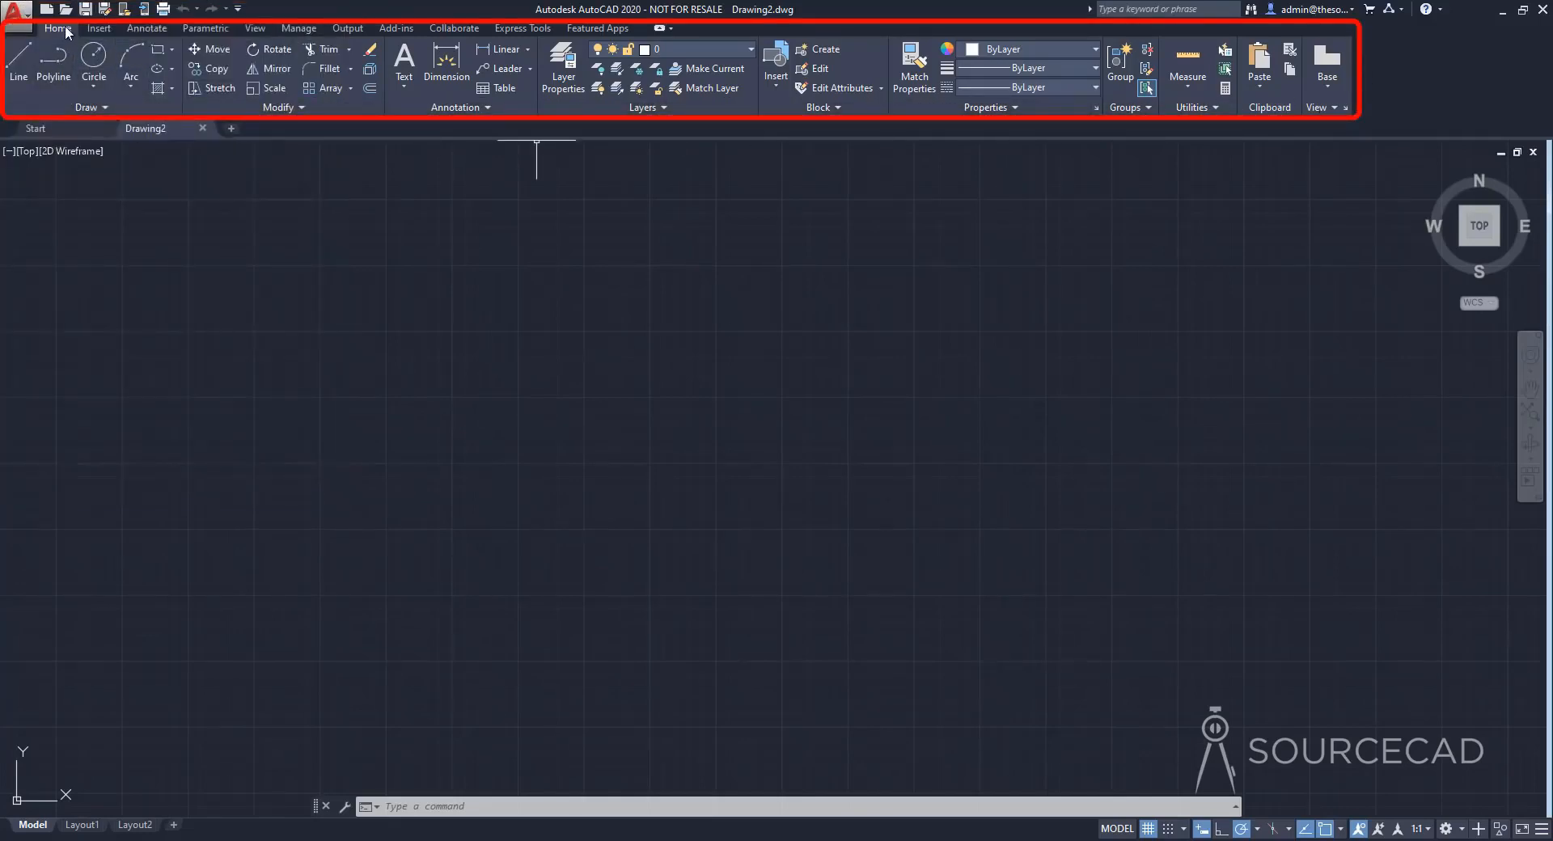
left_click(99, 29)
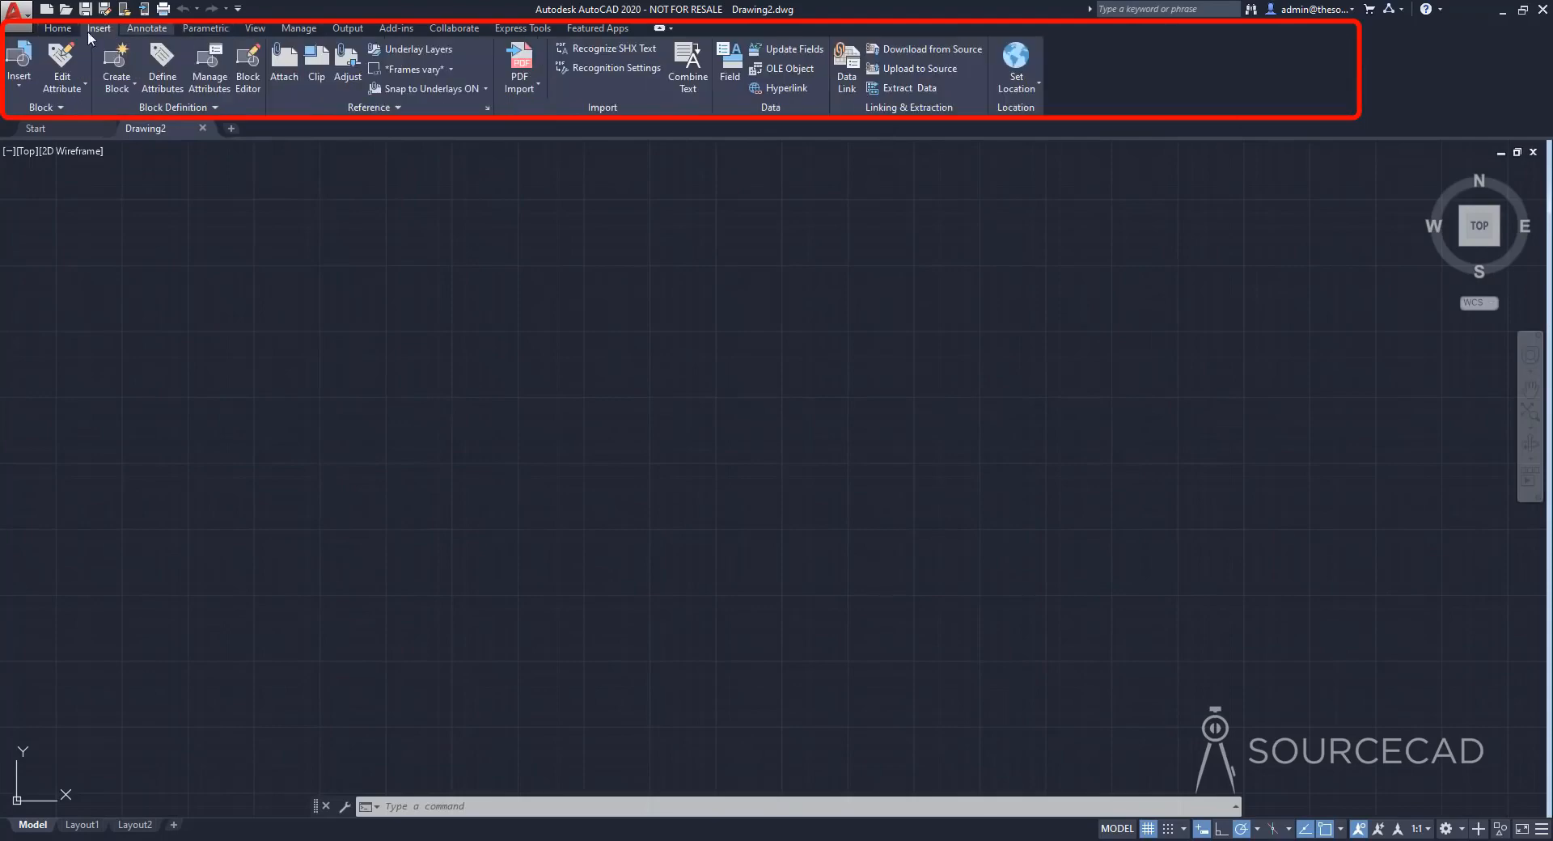
left_click(54, 30)
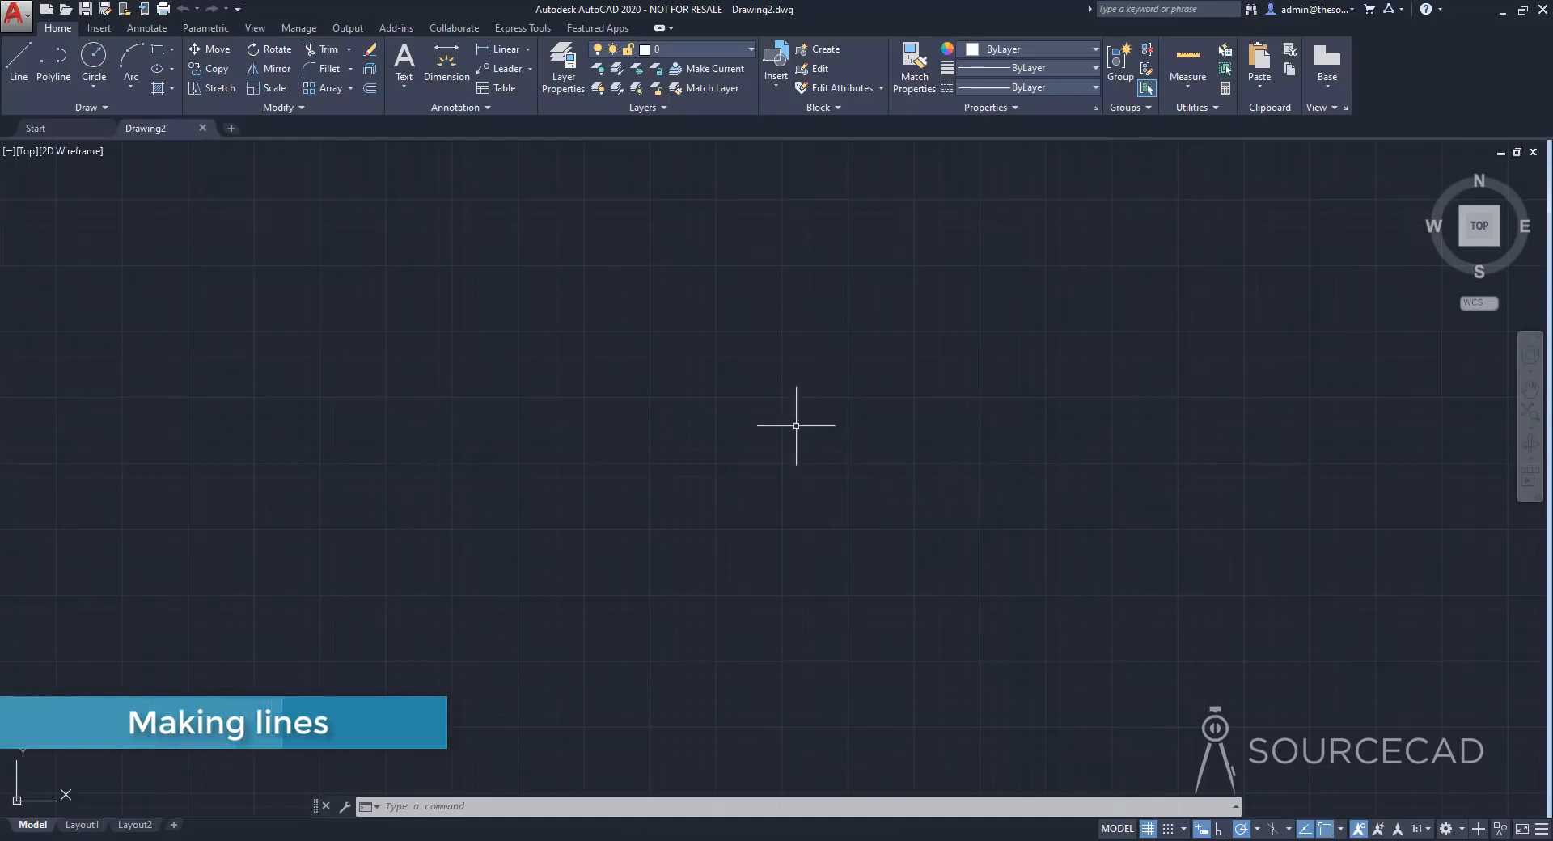
Turn off dynamic input and draw a closed triangle with a horizontal base using the Line command
left_click(18, 65)
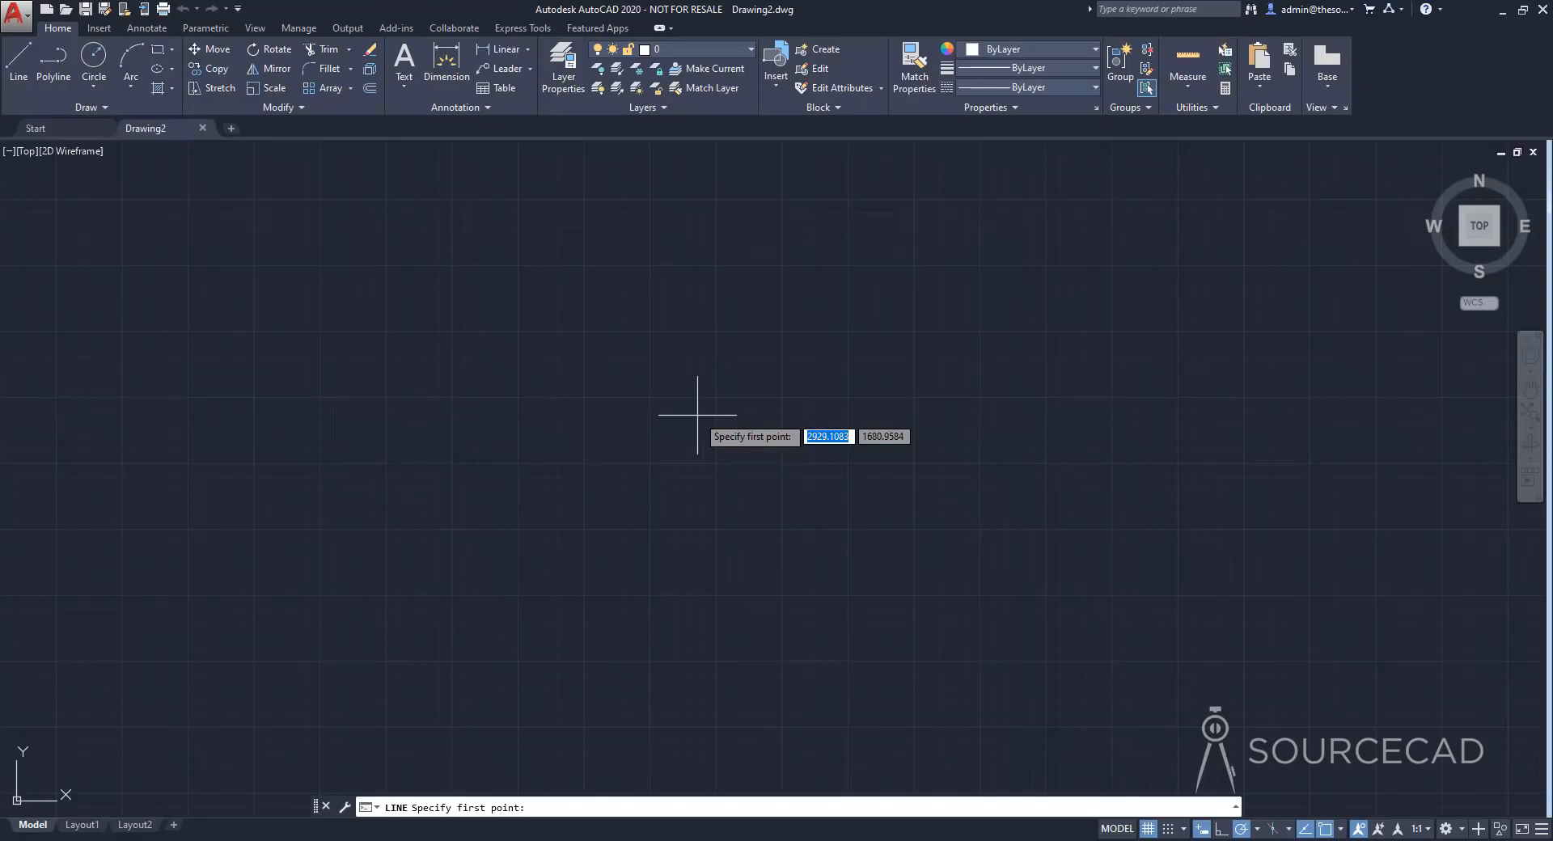
key("F12")
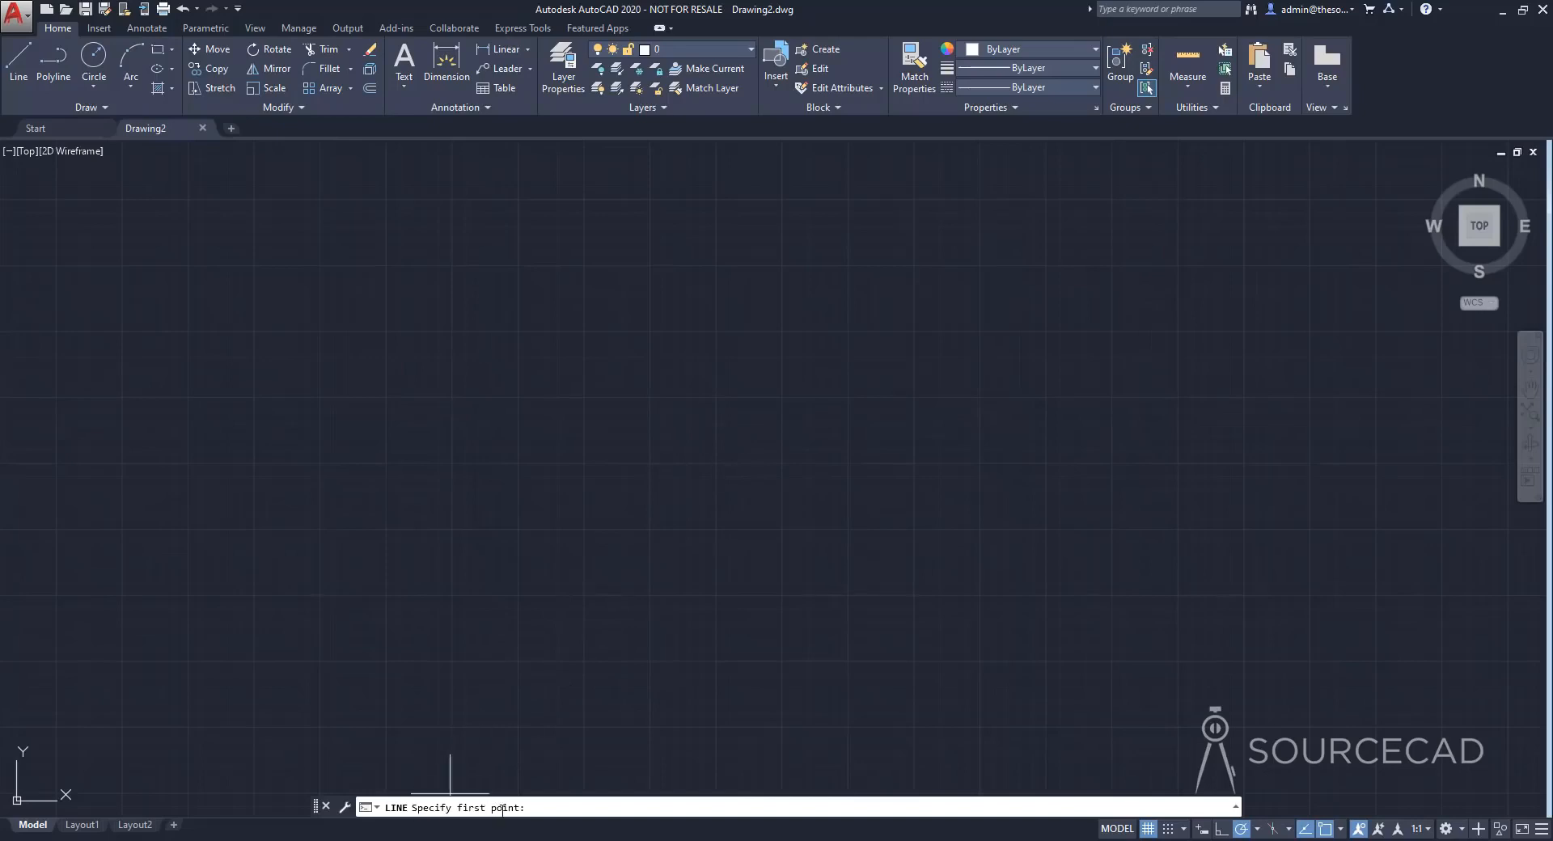
left_click(501, 558)
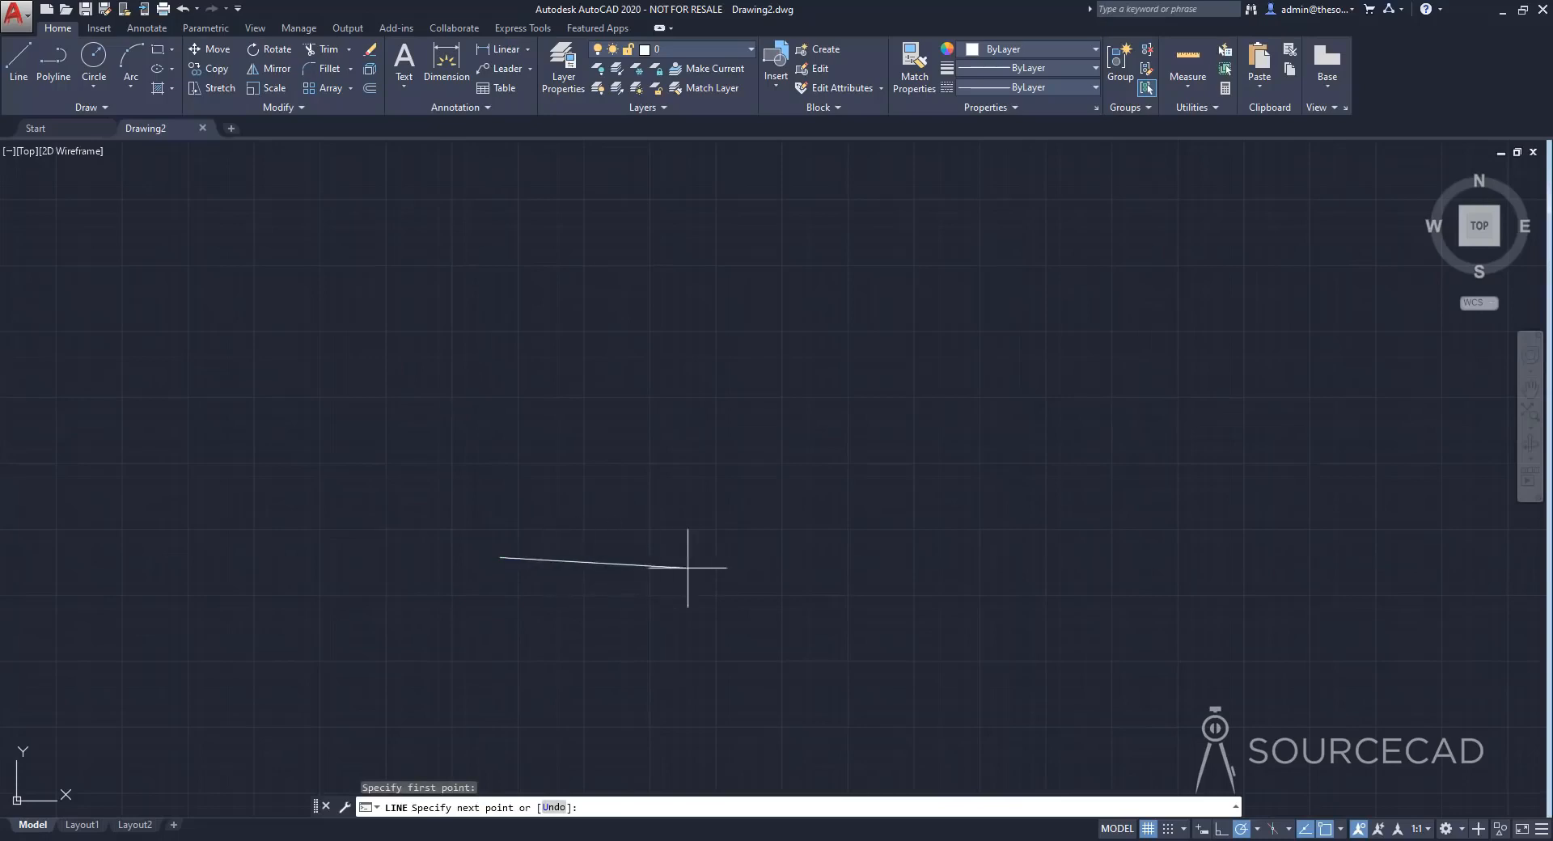
left_click(814, 558)
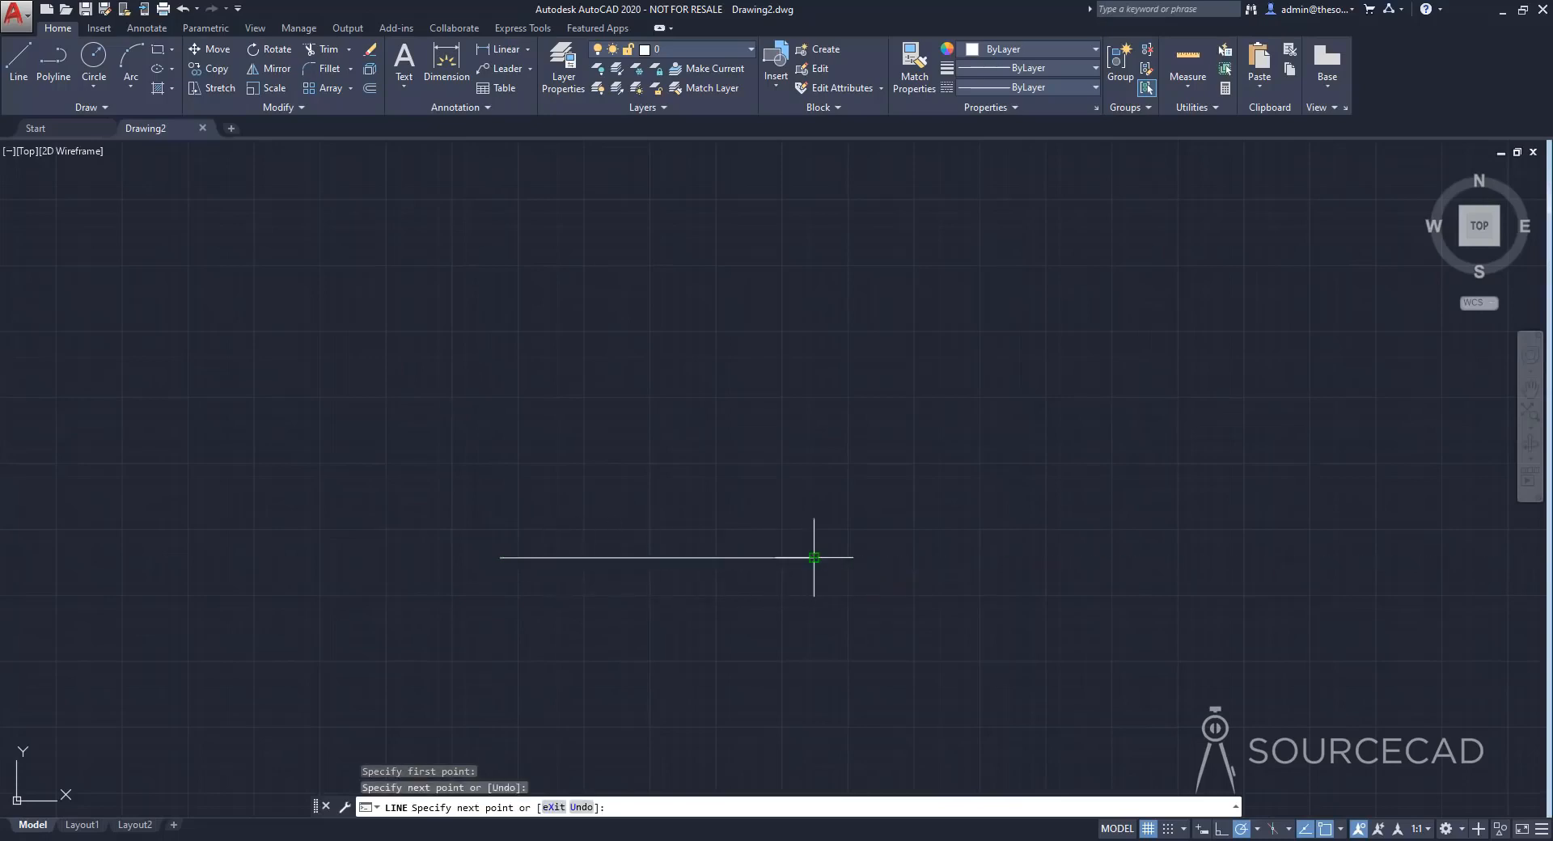
left_click(690, 263)
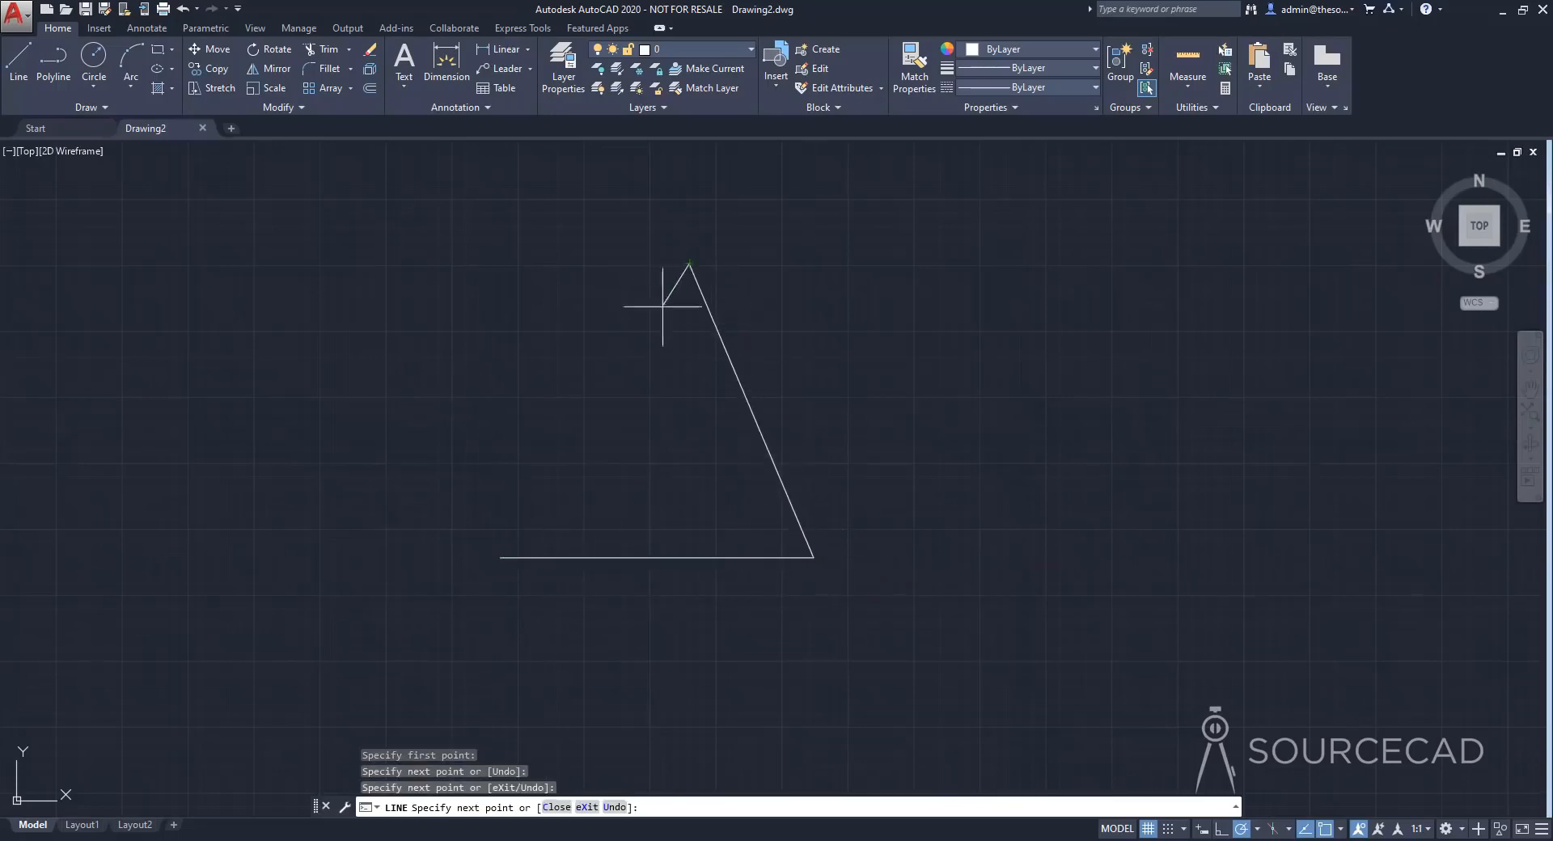
left_click(500, 557)
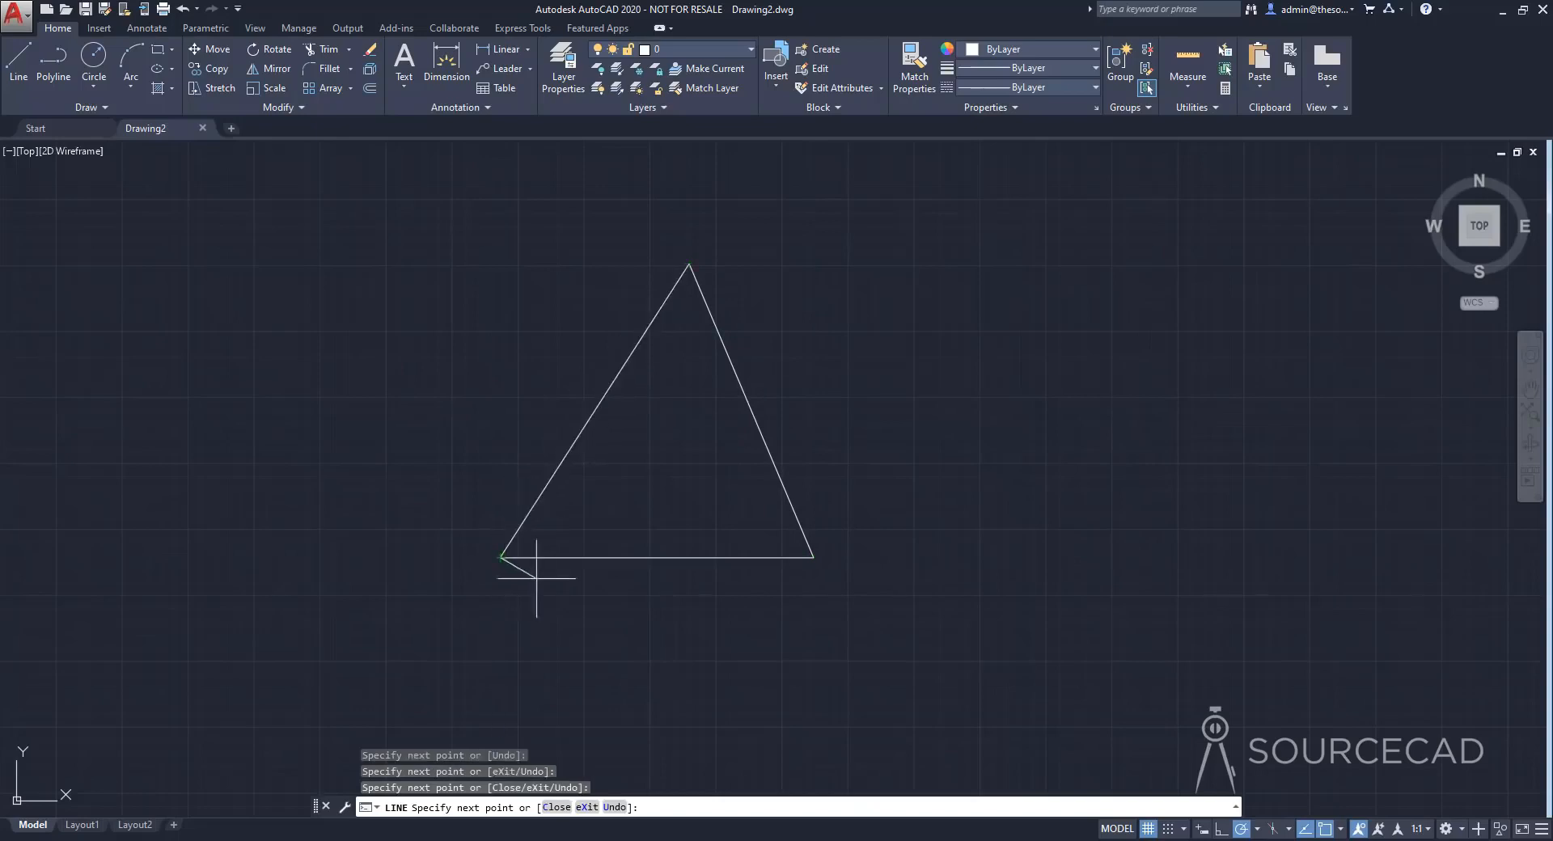
key("Return")
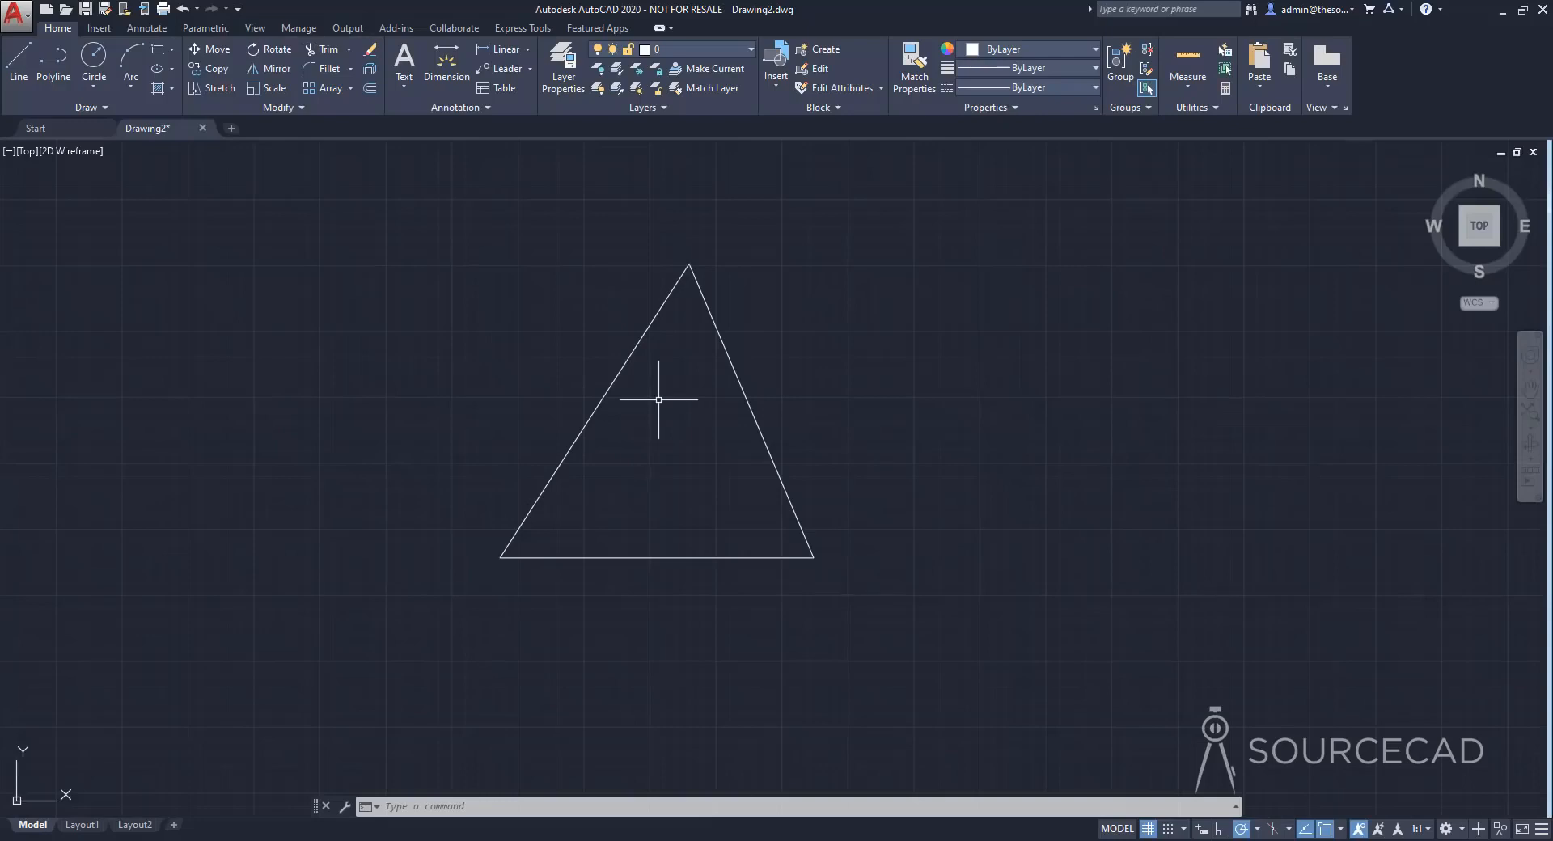
Examine the triangle's apex and its lower-left corner up close, returning to a view of the whole triangle
middle_click_drag(659, 400, 659, 400)
middle_click_drag(658, 400, 736, 378)
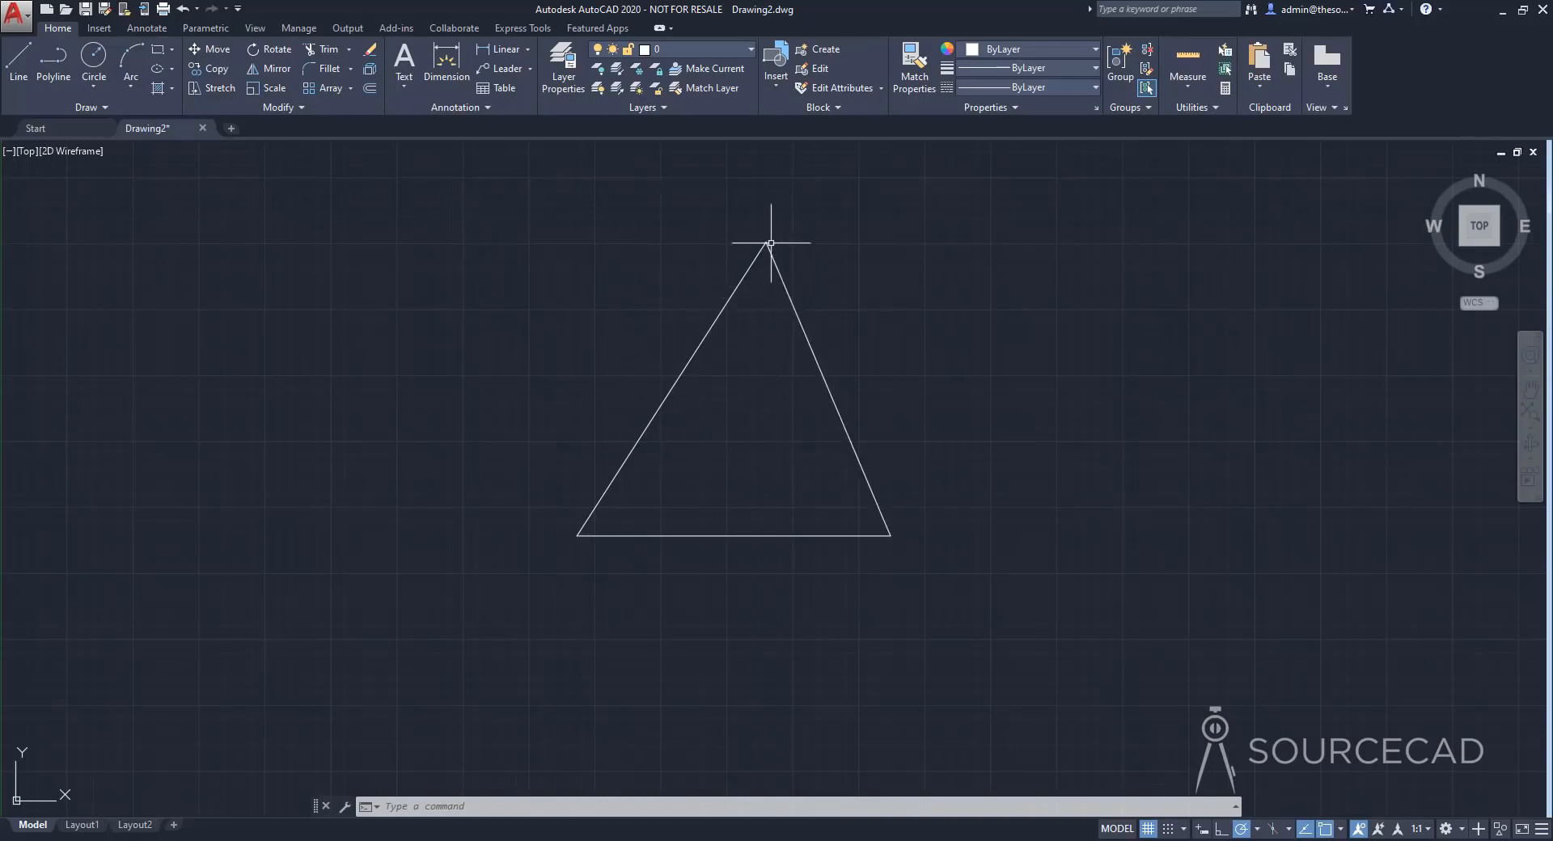
scroll(771, 243, "up", 3)
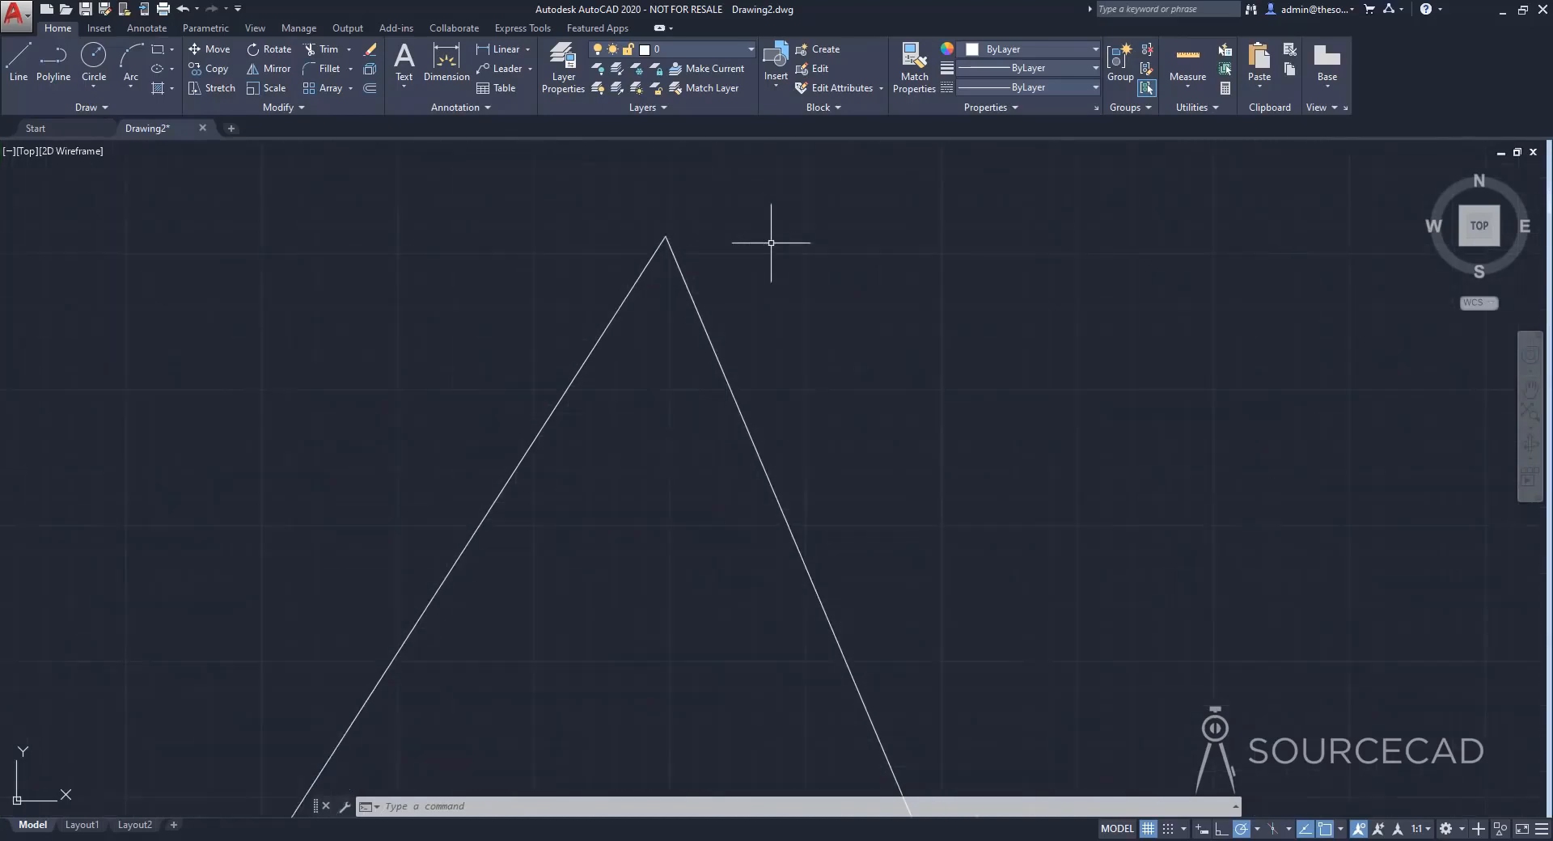
scroll(771, 243, "up", 2)
scroll(771, 243, "down", 2)
scroll(771, 243, "down", 4)
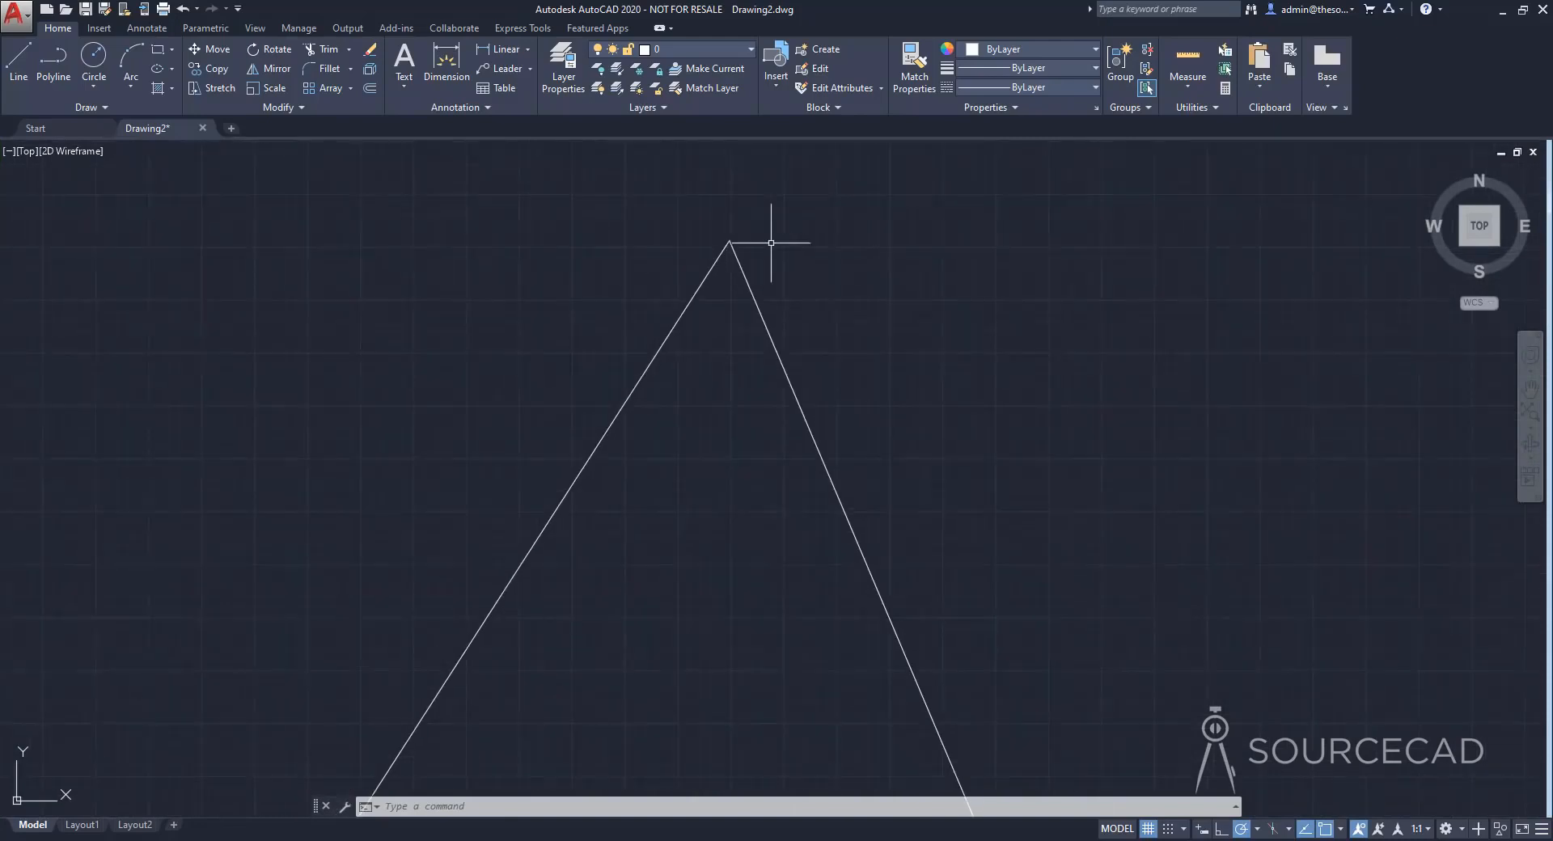
scroll(771, 243, "down", 5)
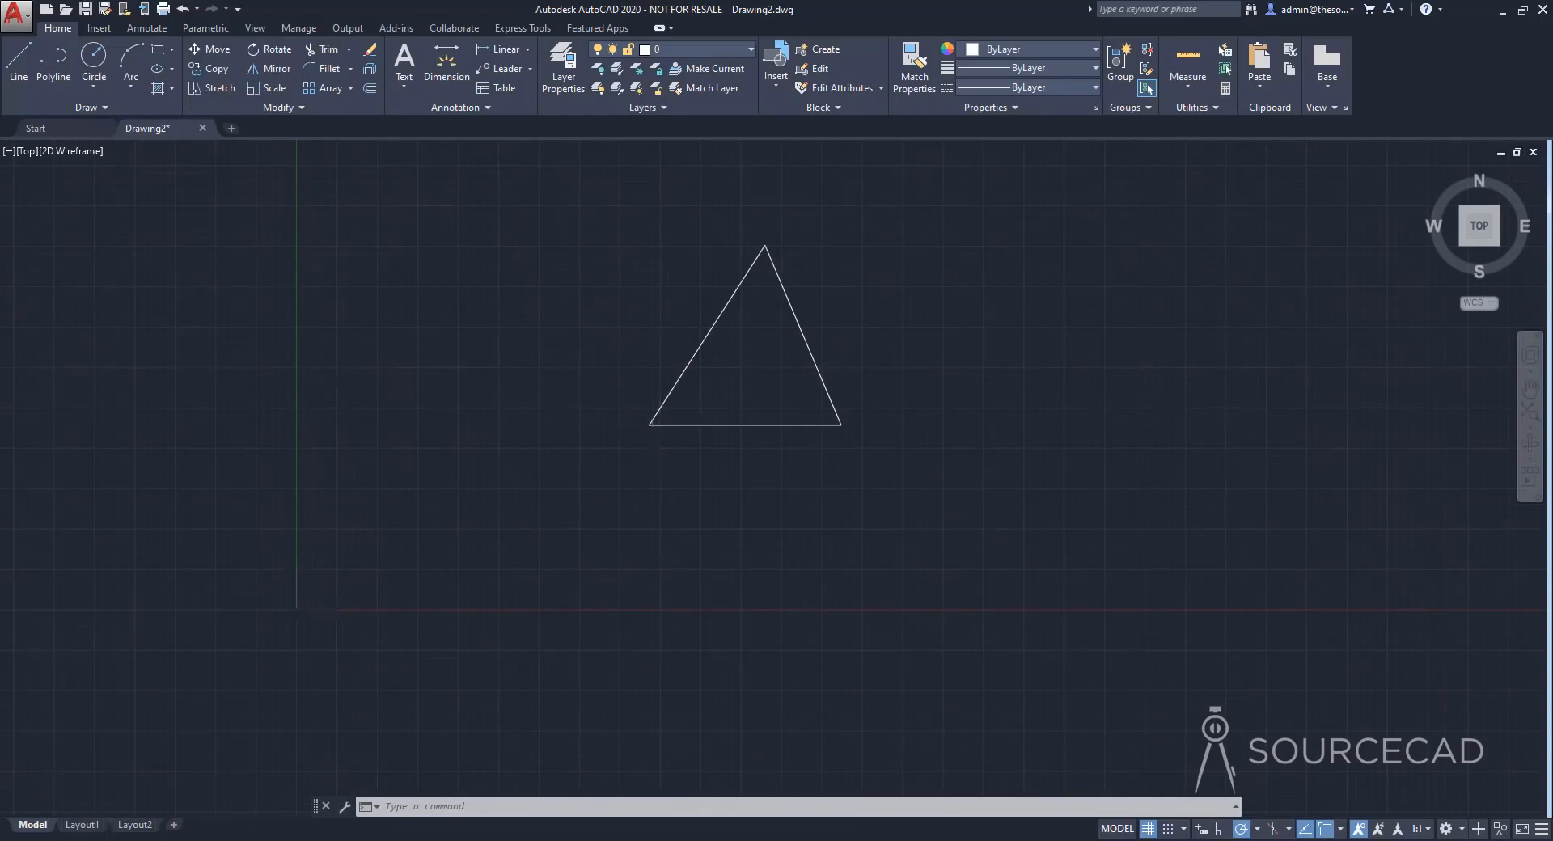
scroll(651, 429, "up", 6)
scroll(649, 428, "up", 4)
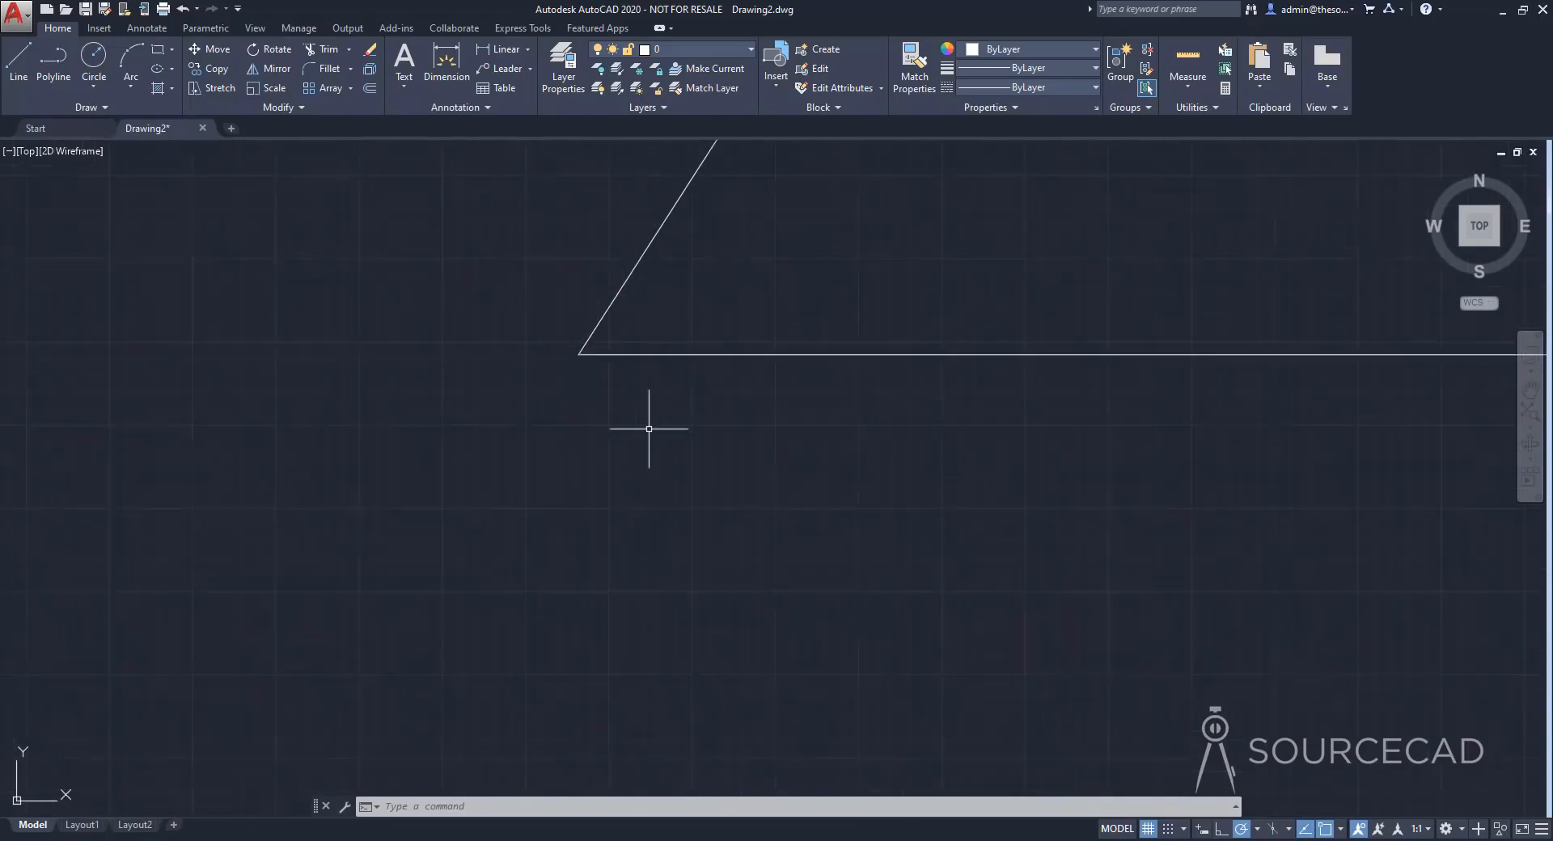
scroll(649, 429, "down", 5)
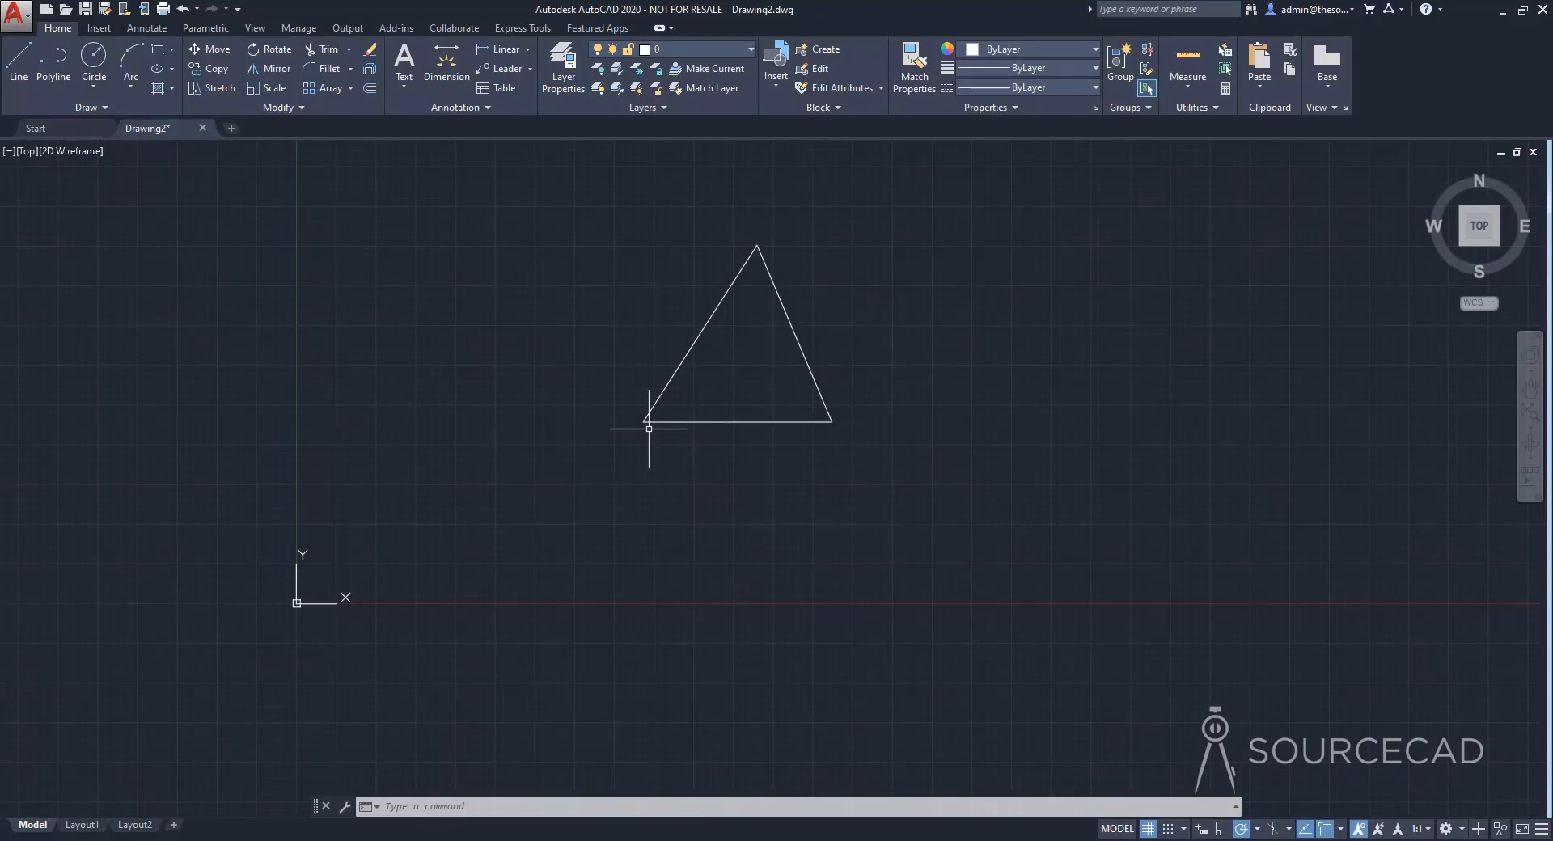
Select the triangle's three sides one by one, and clear the selection
left_click(671, 381)
left_click(662, 422)
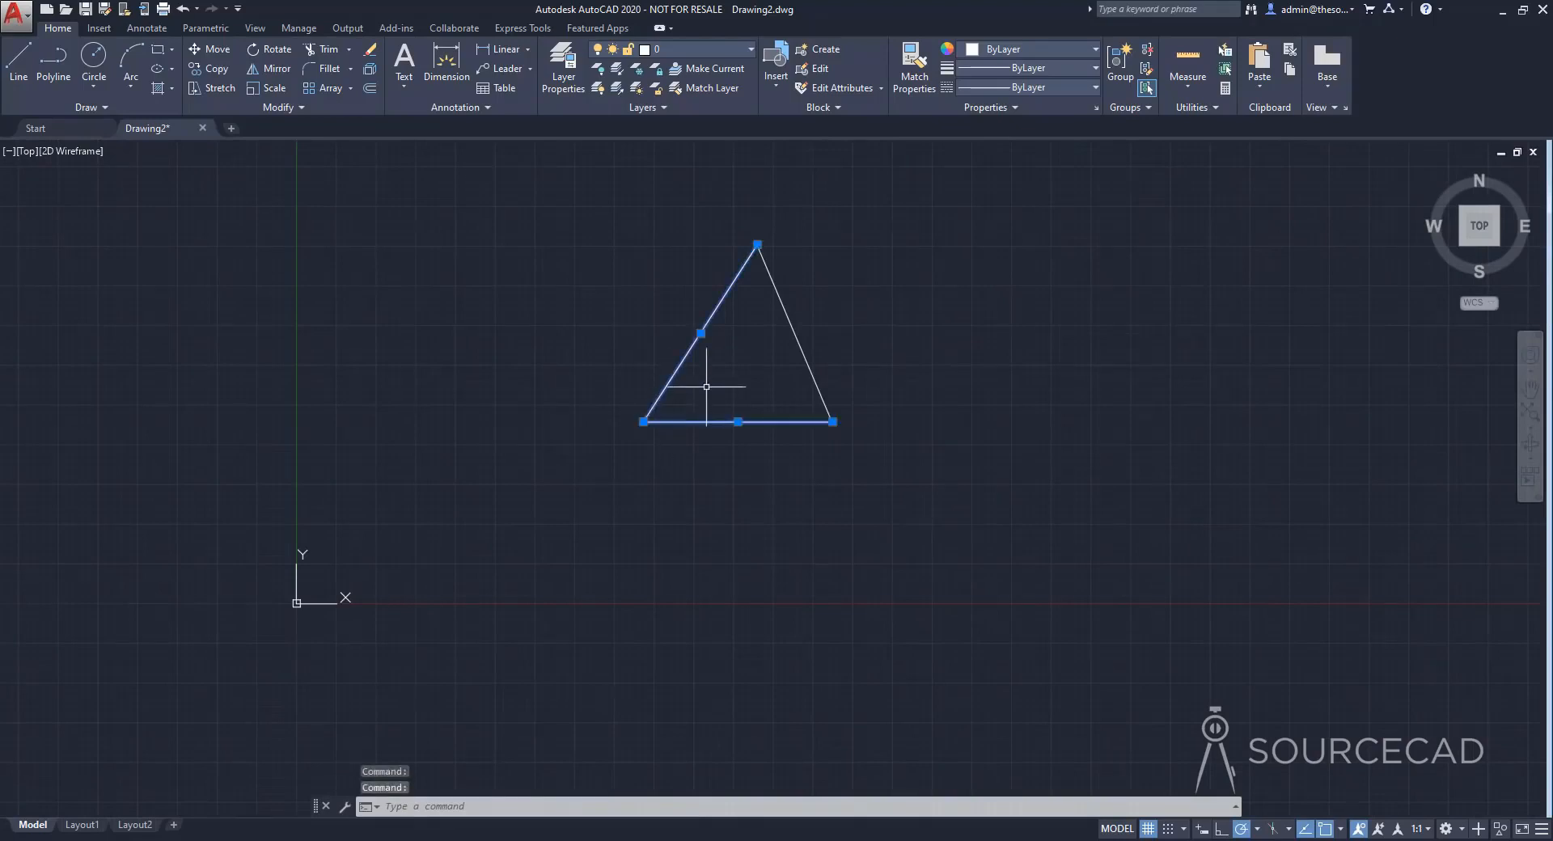
left_click(777, 290)
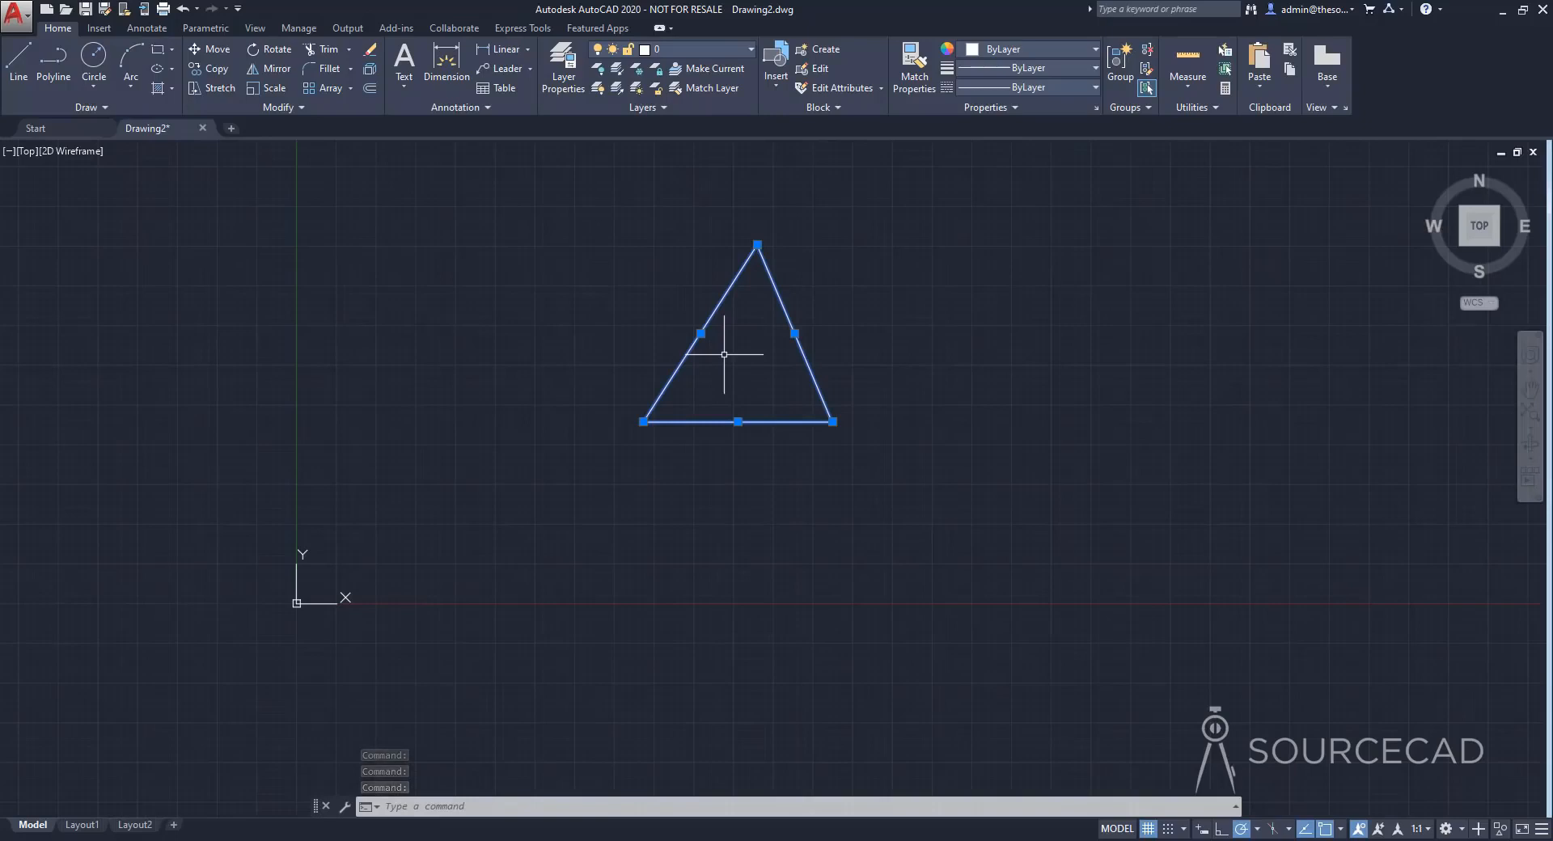
key("Escape")
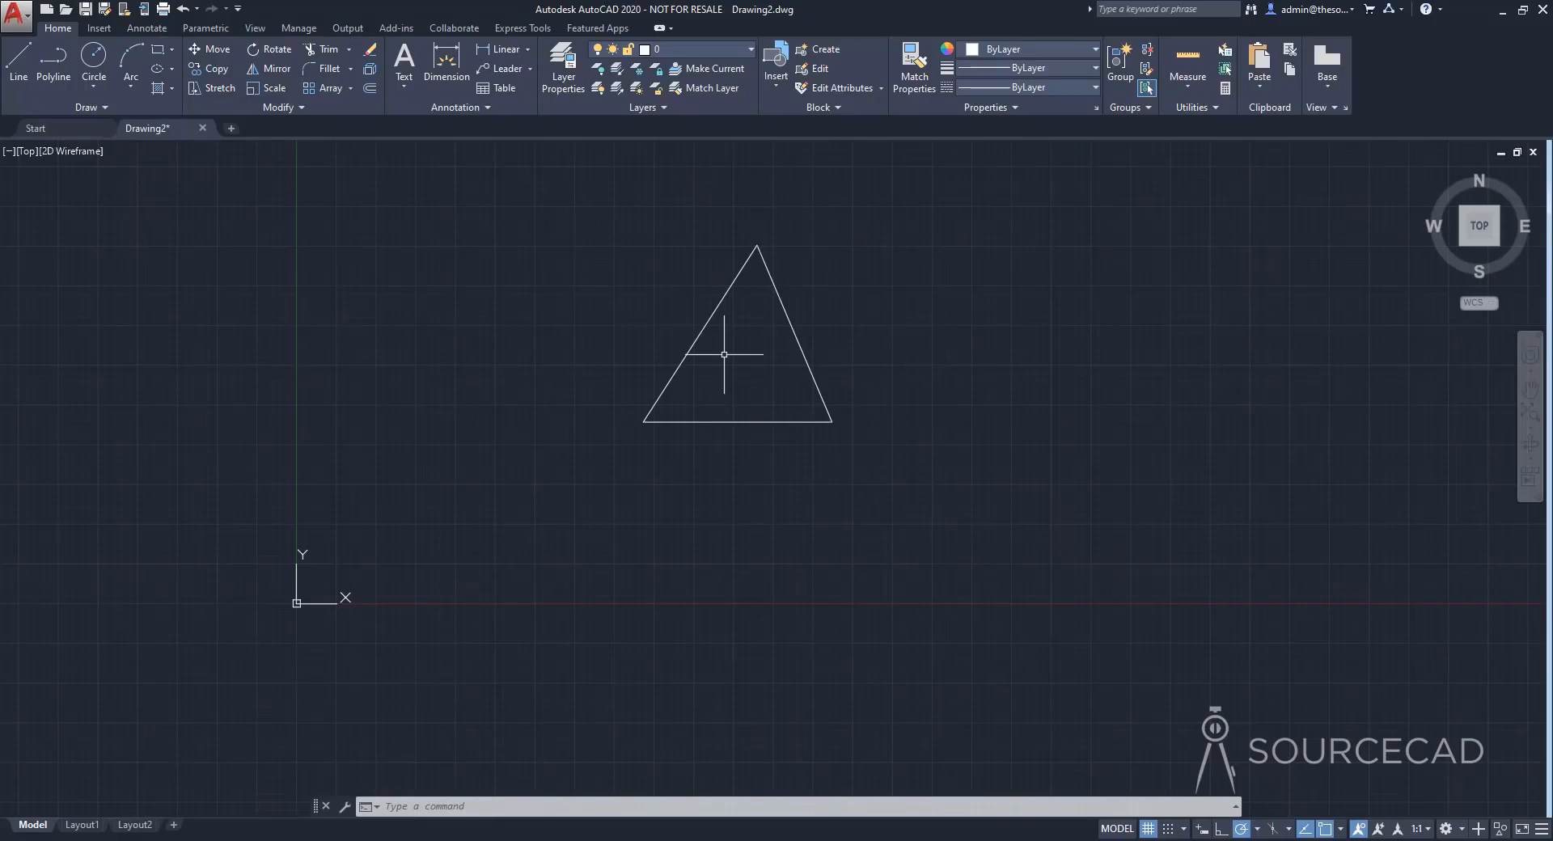
Draw a circle with a radius of about 490 units beside the triangle, on its right
middle_click_drag(725, 354, 545, 451)
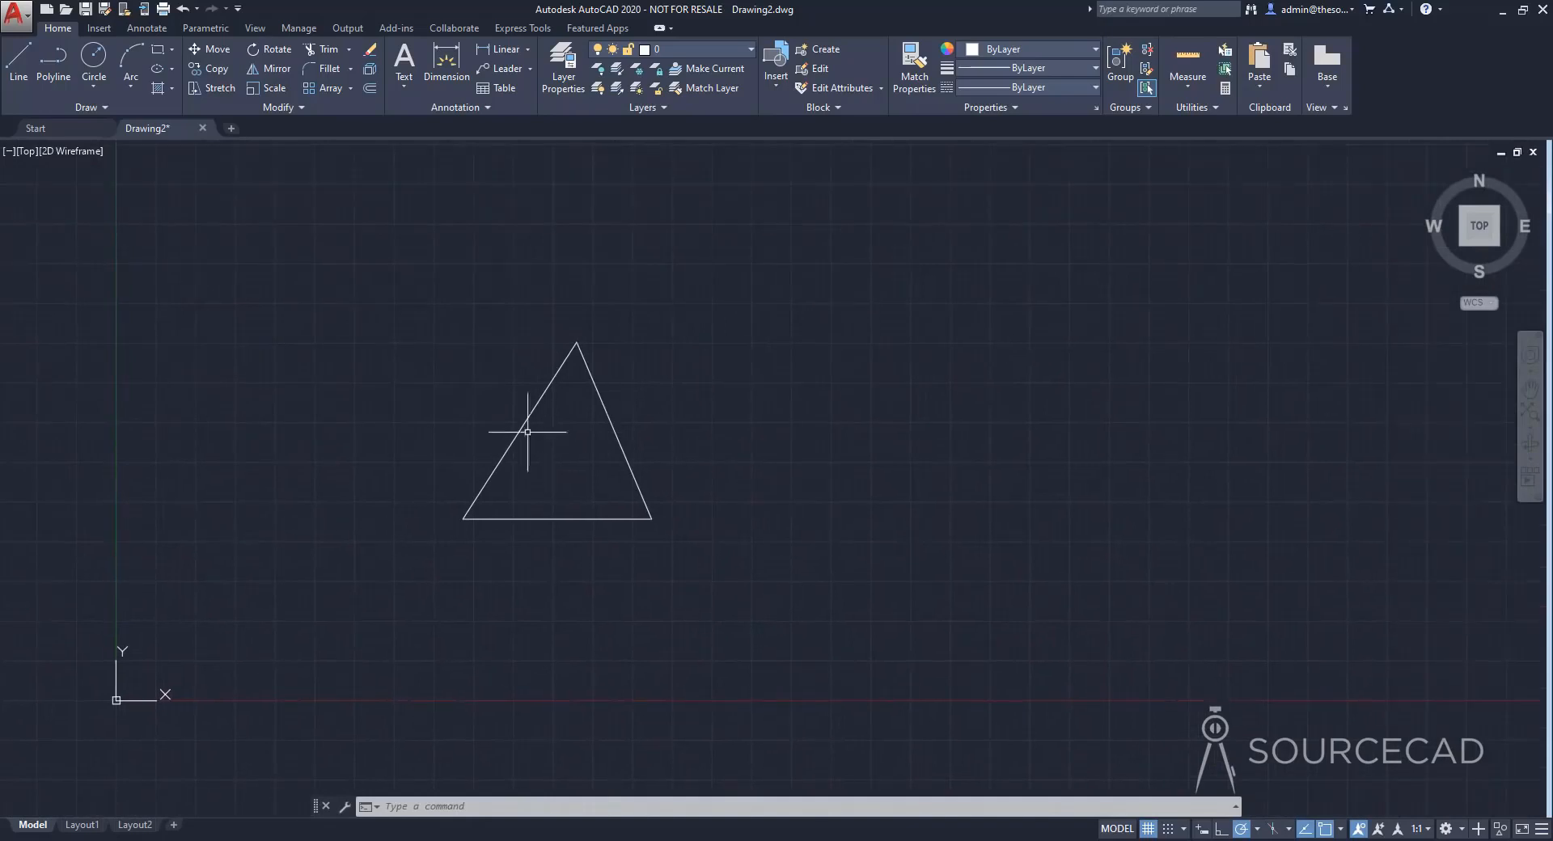
left_click(88, 58)
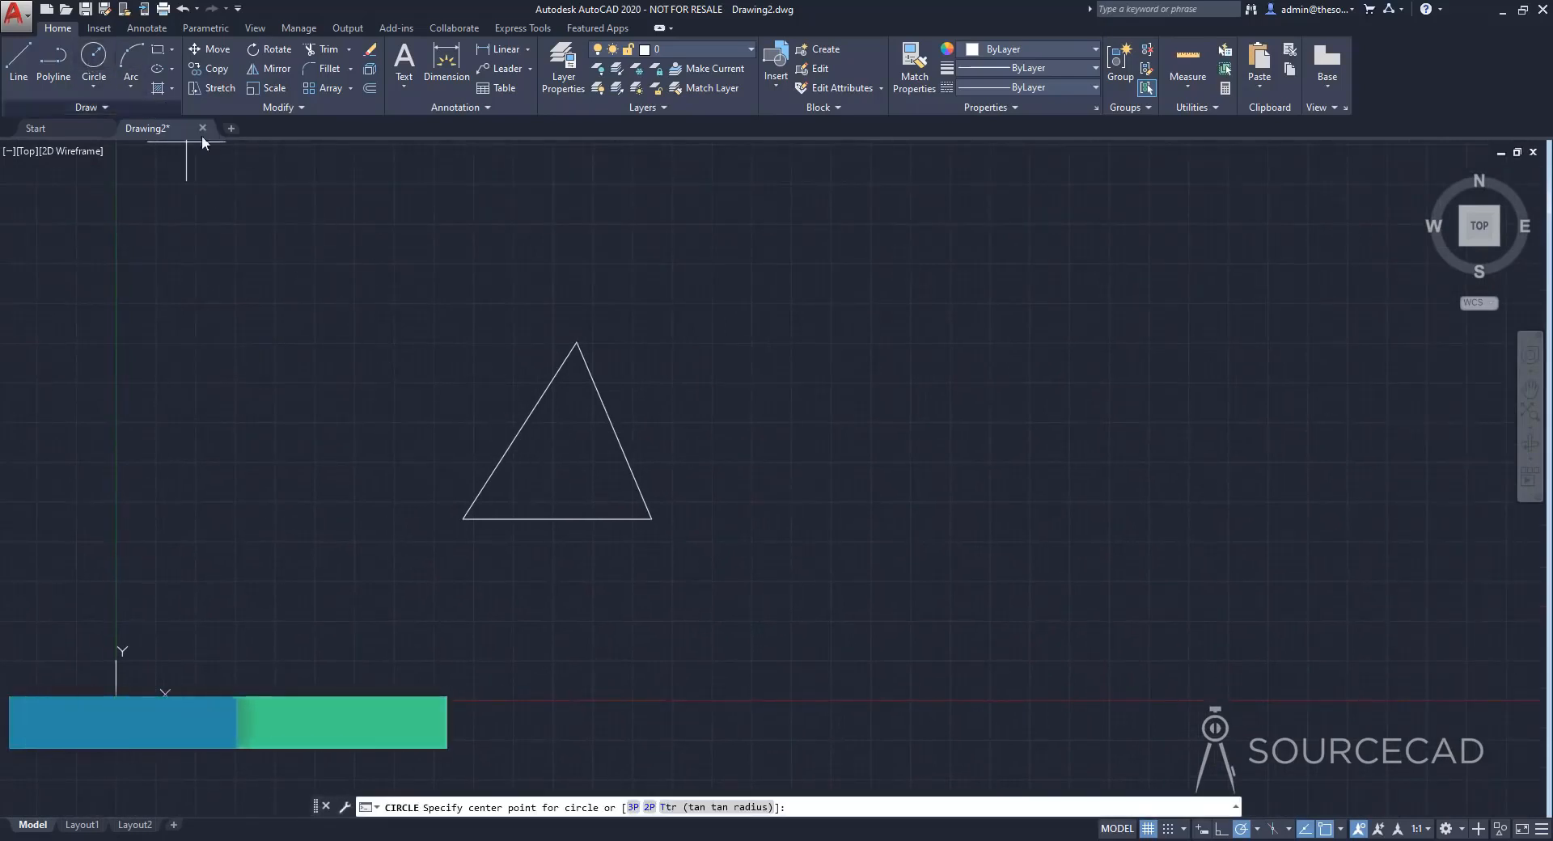
left_click(808, 439)
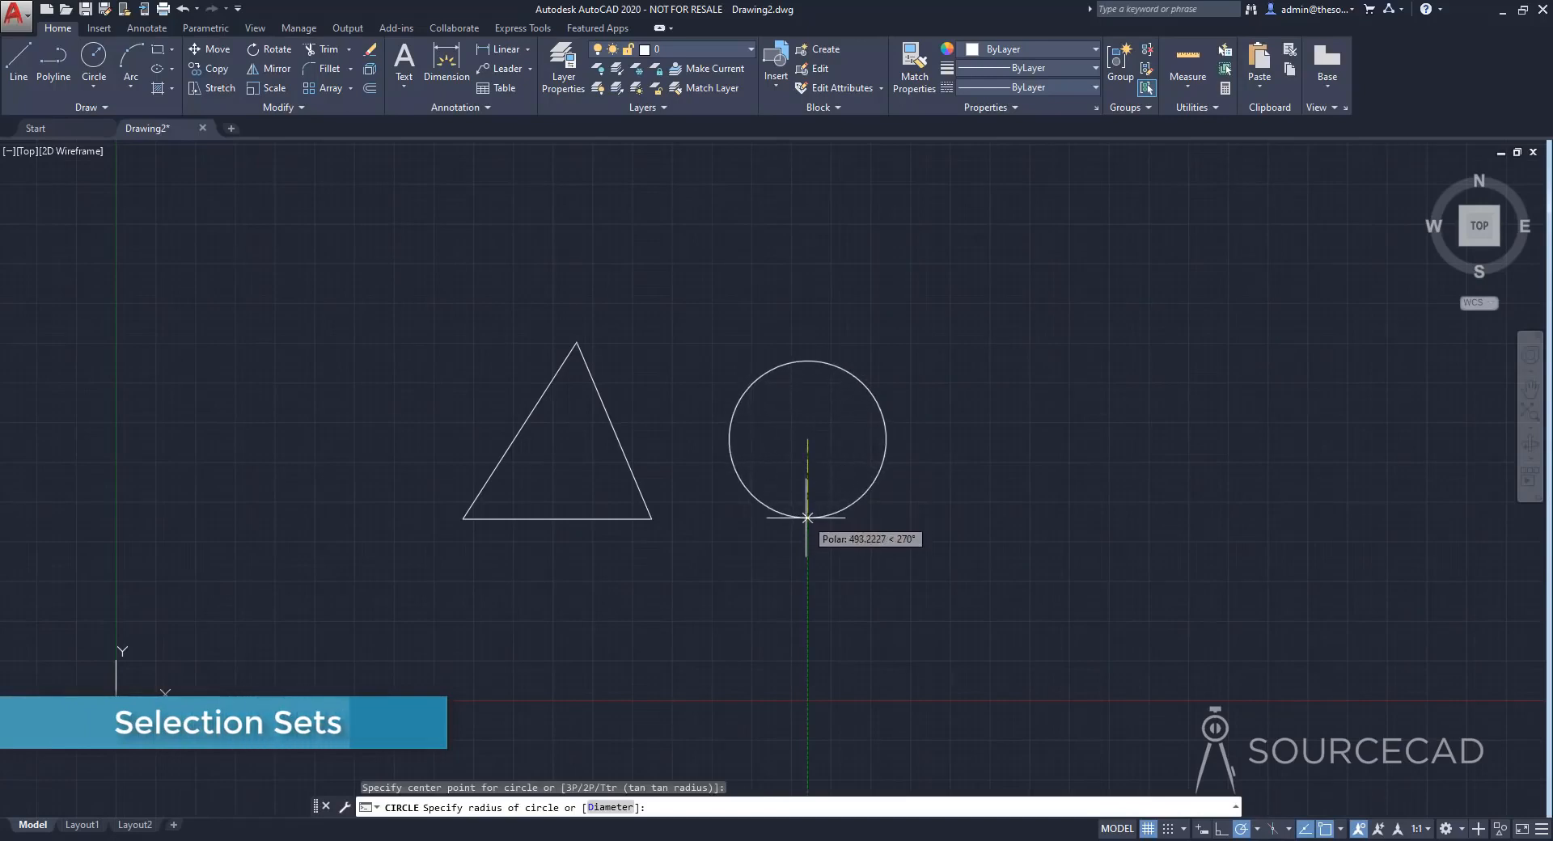
left_click(807, 517)
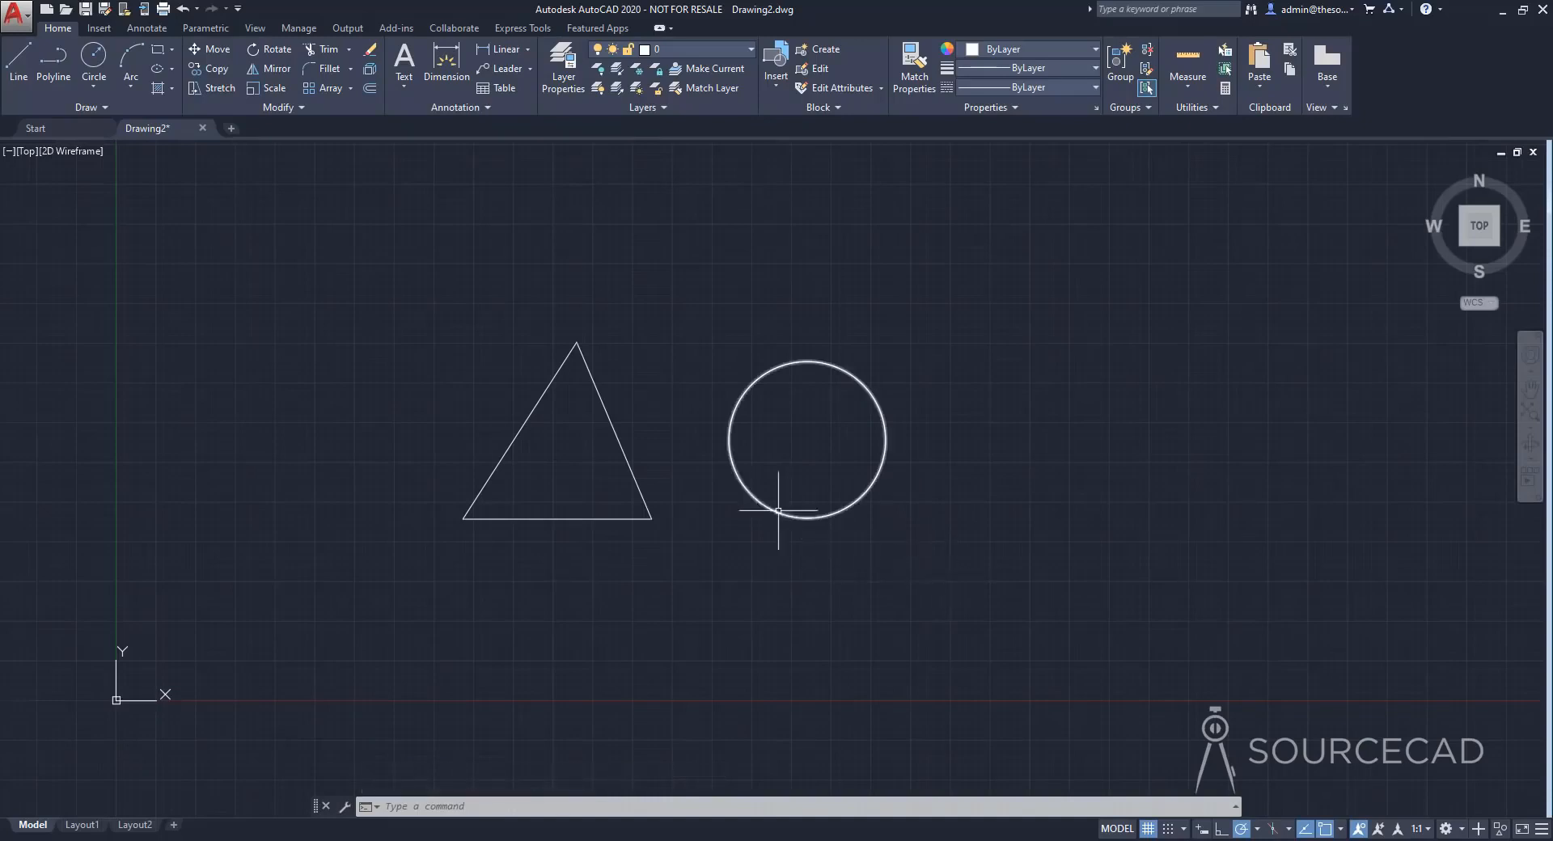
Select the circle by picking its edge, and clear the selection
mouse_move(734, 471)
left_click(733, 469)
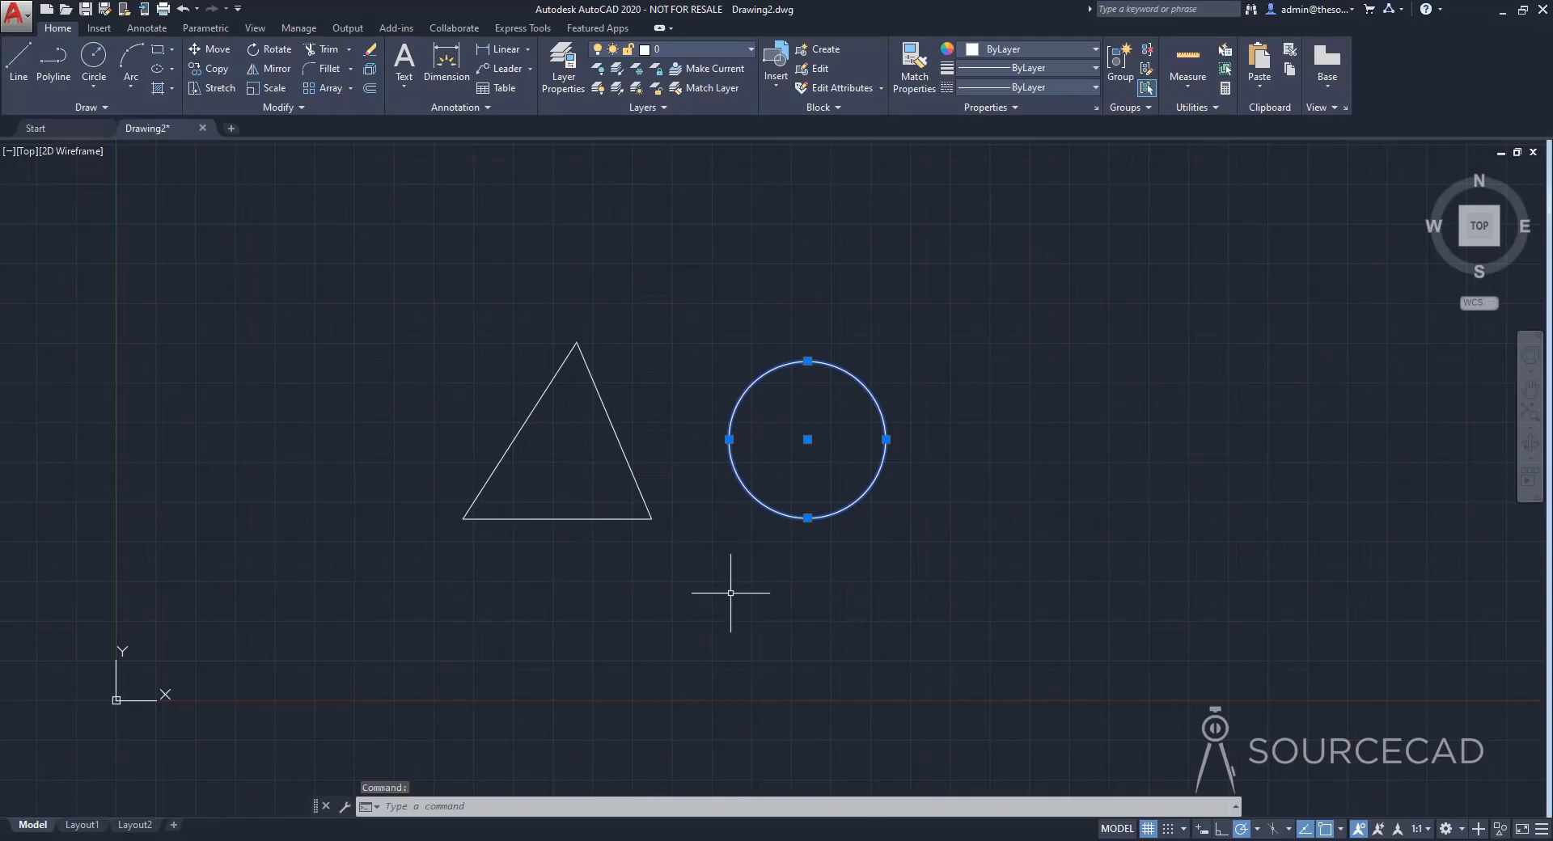
key("Escape")
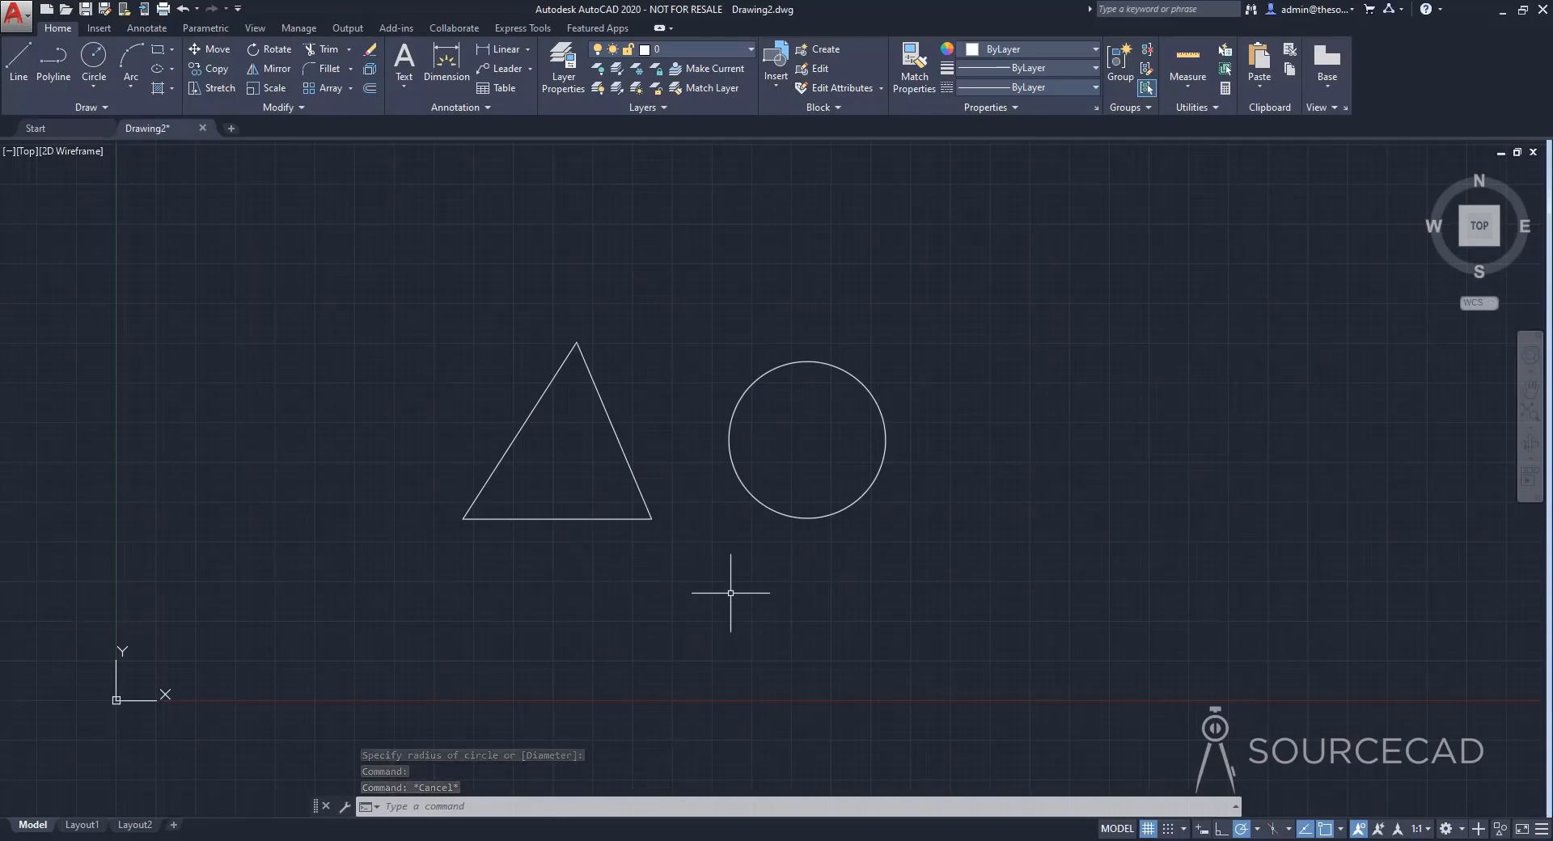
Enclose only the circle in a left-to-right selection window, and clear the selection
left_click(641, 240)
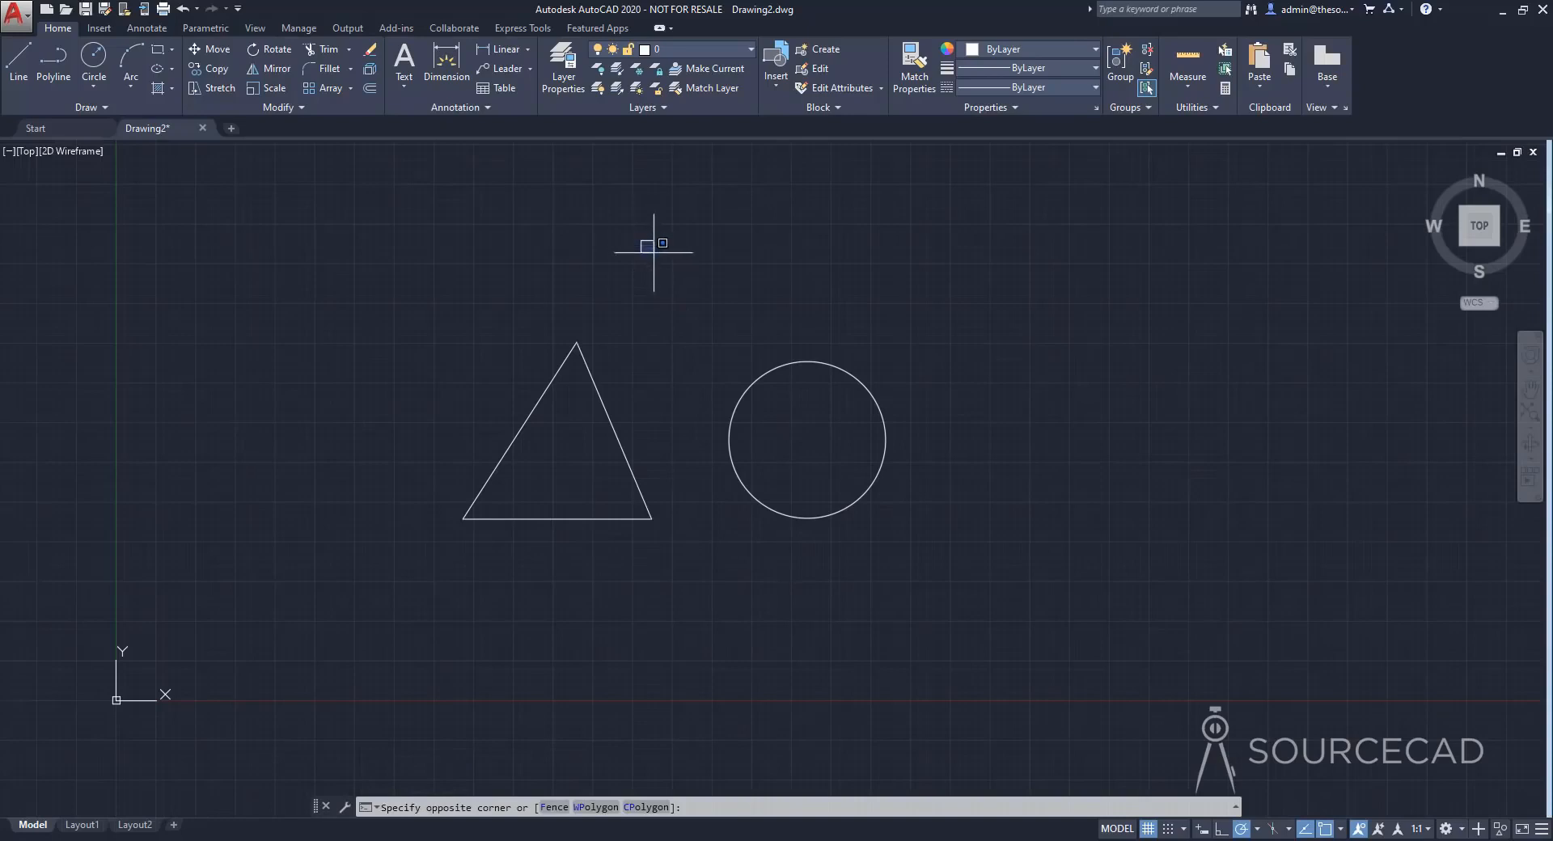
left_click(1007, 627)
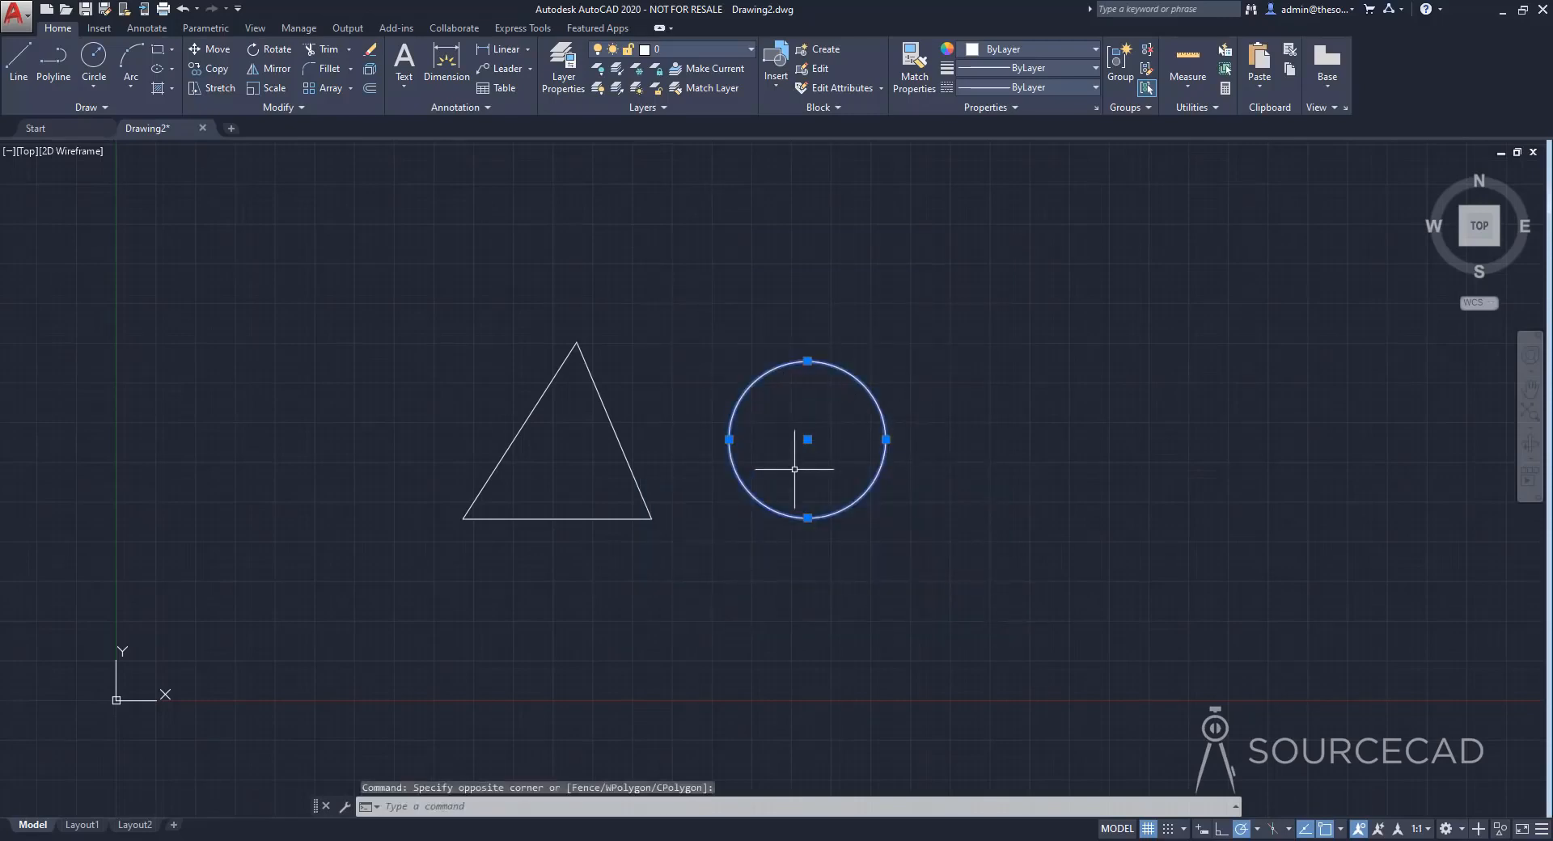
key("Escape")
Enclose both the triangle and the circle in a left-to-right selection window, and clear the selection
left_click(390, 253)
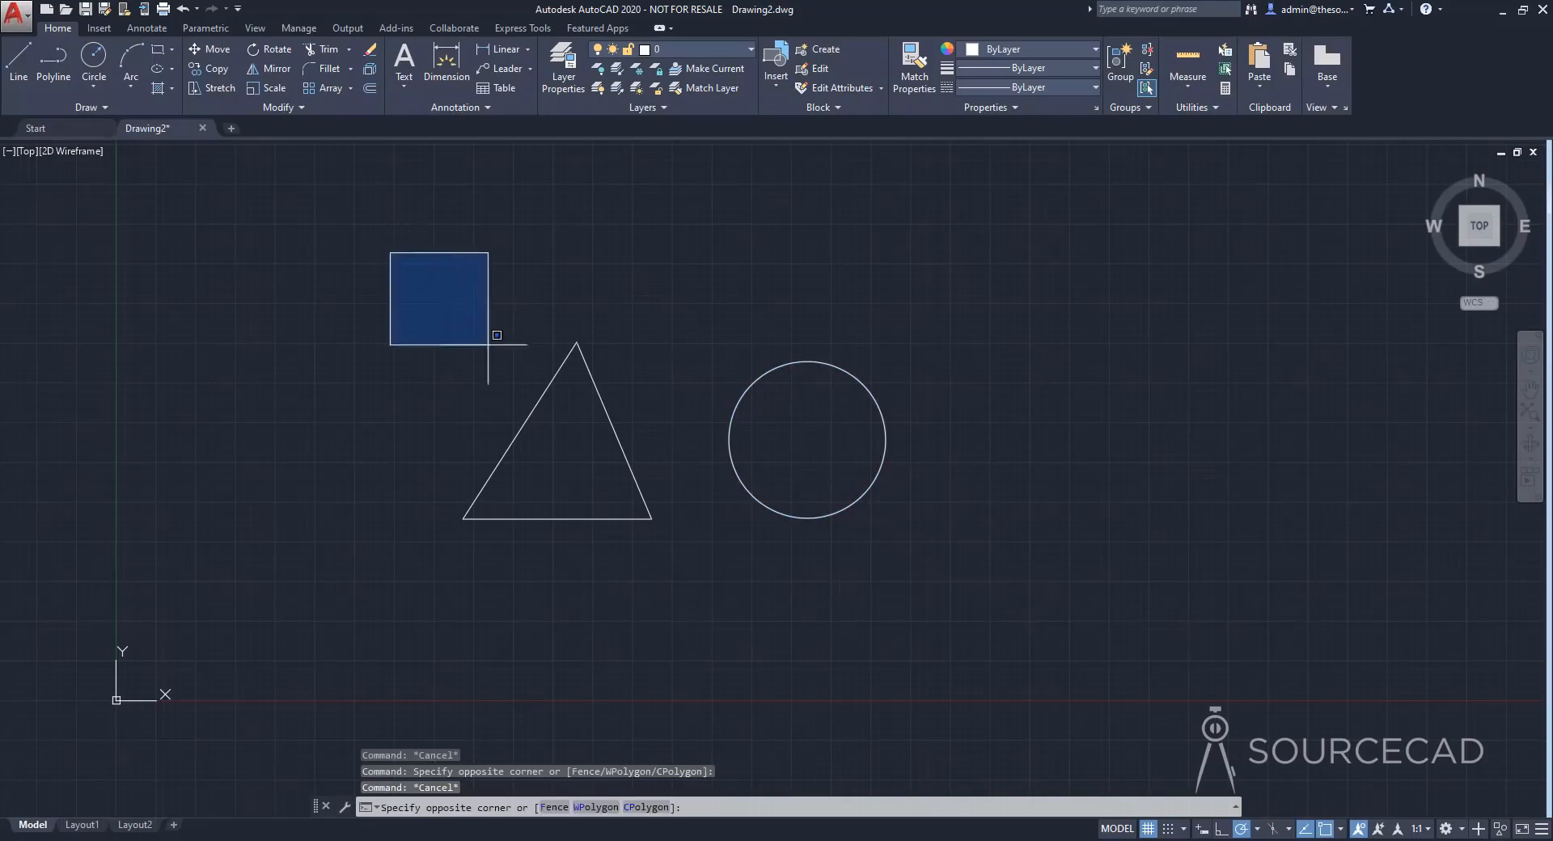
left_click(942, 626)
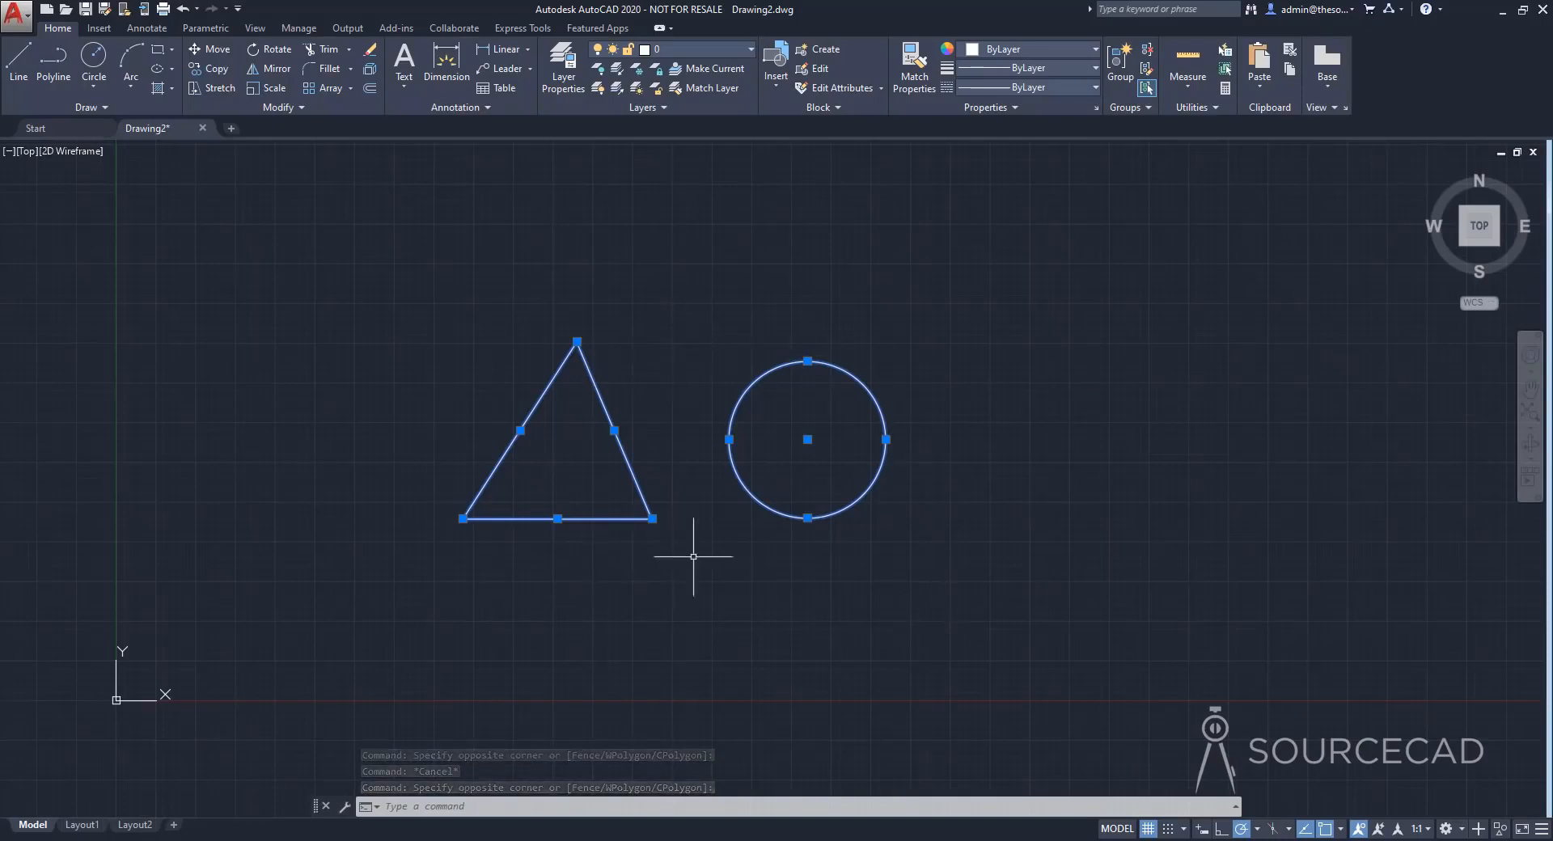
key("Escape")
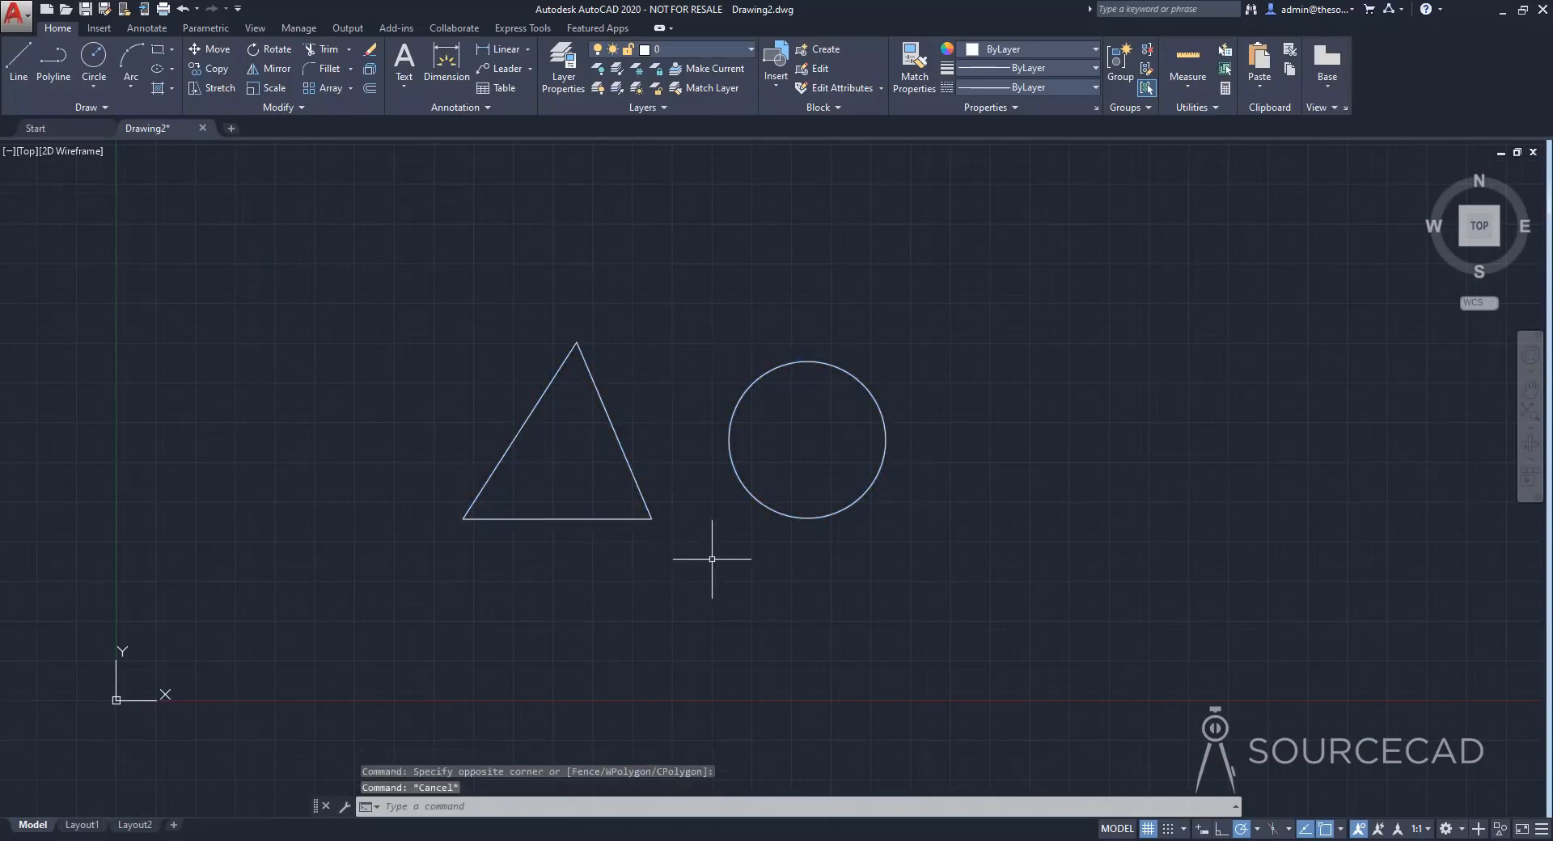
Select the circle and the triangle's two slanted sides with a right-to-left crossing window, and clear the selection
left_click(1021, 225)
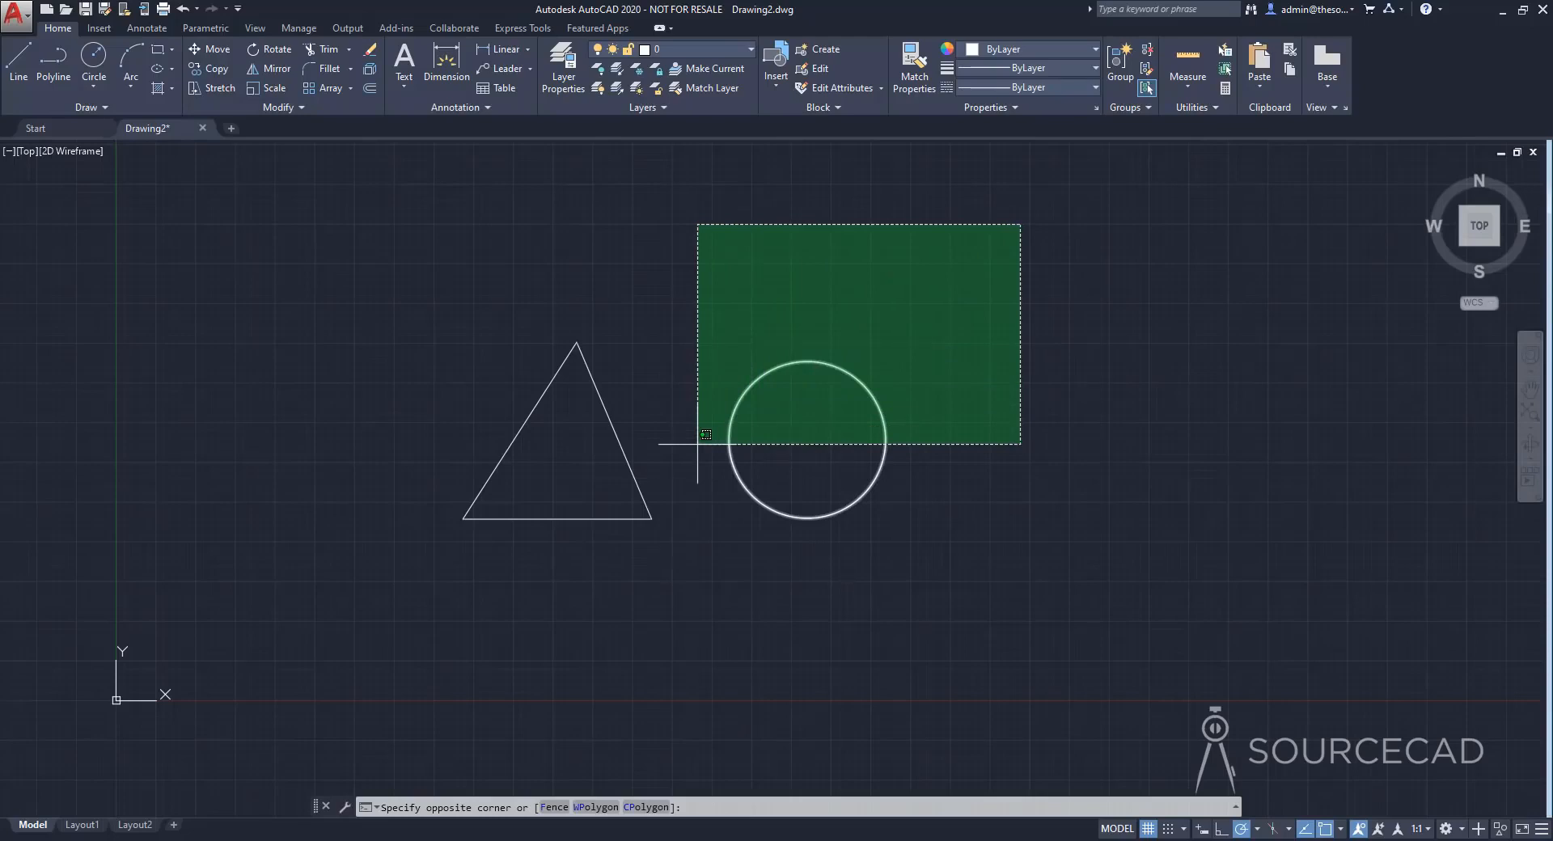
left_click(540, 449)
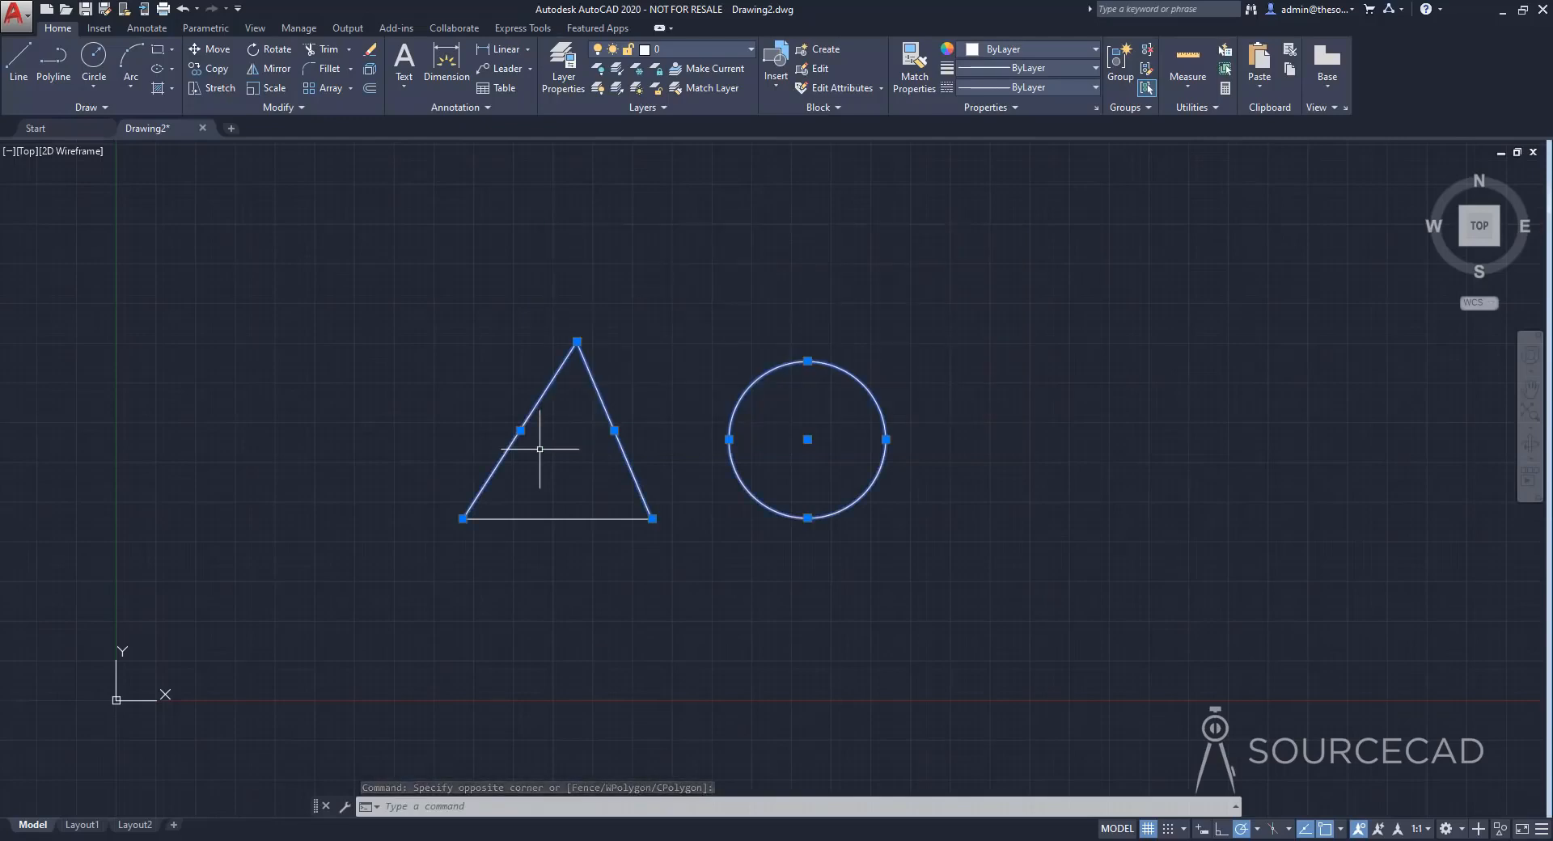
key("Escape")
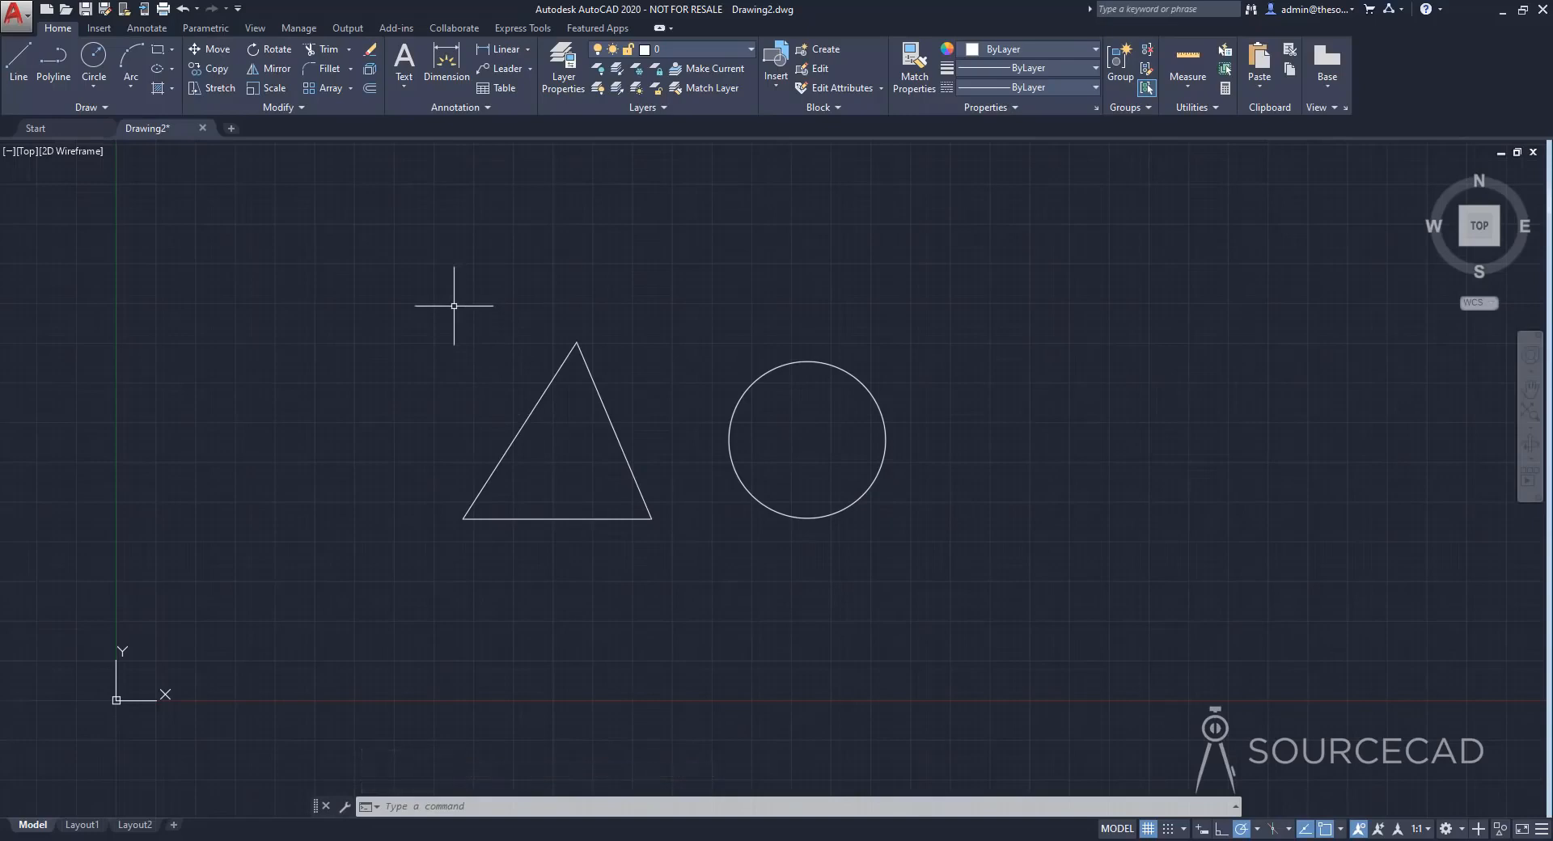
Enclose both the triangle and the circle in a freehand window lasso, and clear the selection
mouse_move(454, 306)
left_mouse_down()
mouse_move(901, 336)
mouse_move(895, 530)
mouse_move(718, 502)
mouse_move(622, 553)
mouse_move(426, 530)
mouse_move(435, 356)
left_mouse_up()
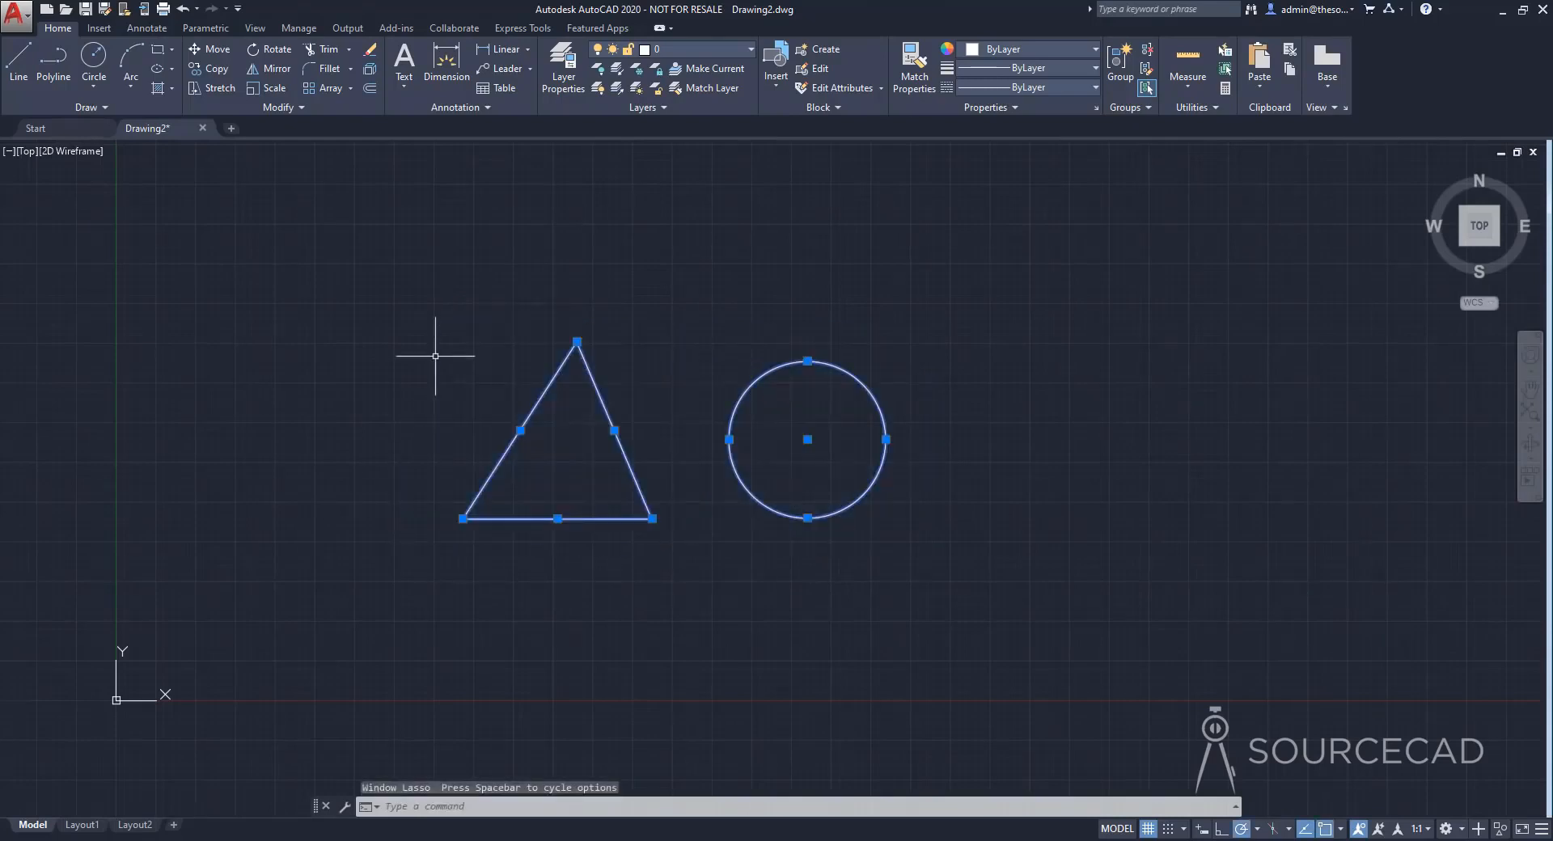
key("Escape")
left_click(408, 293)
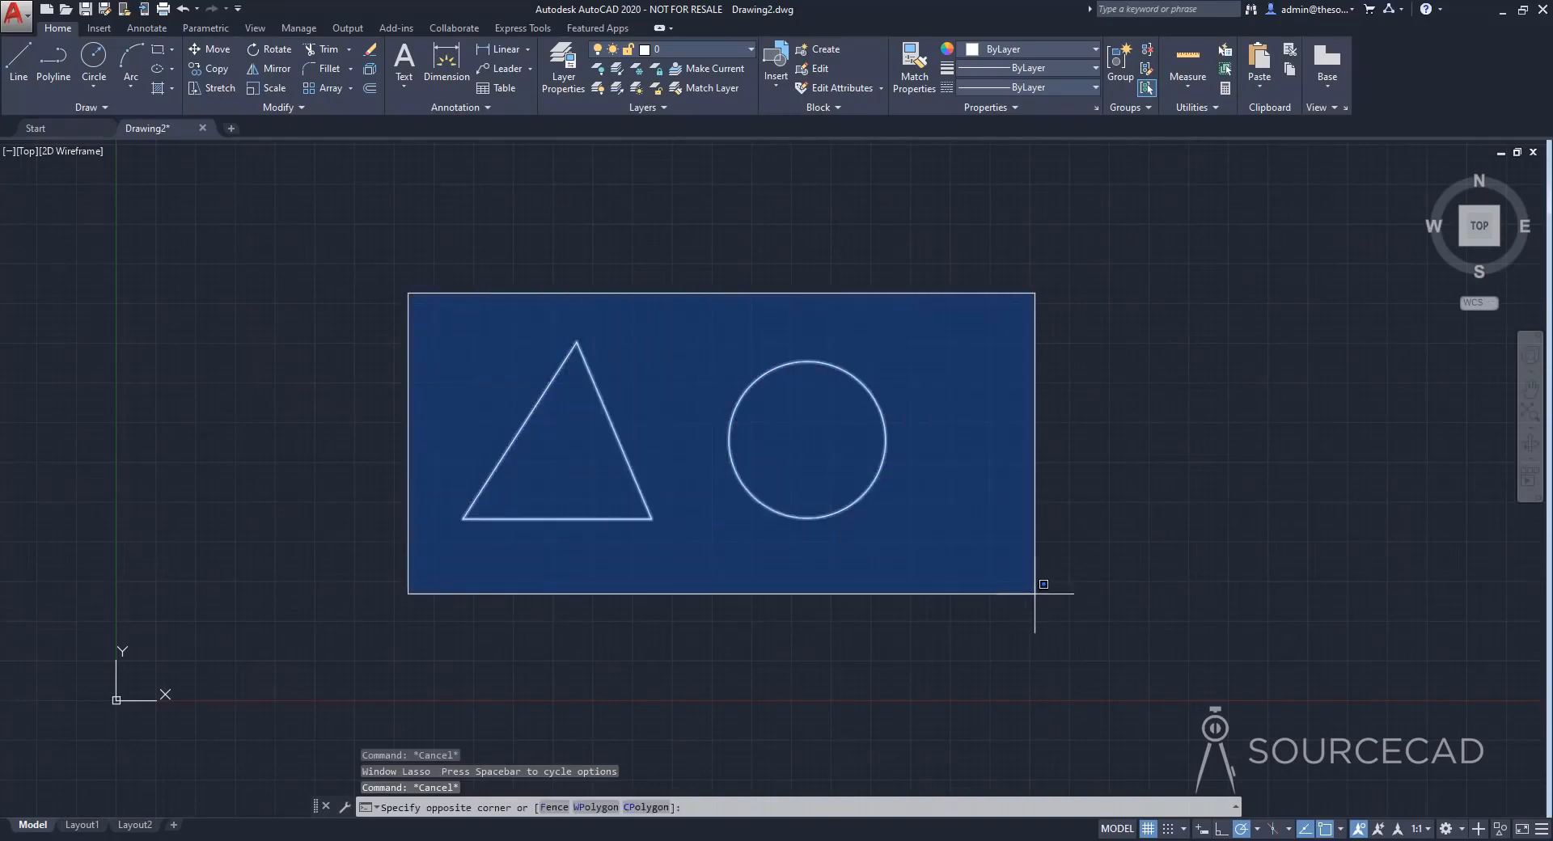
key("Escape")
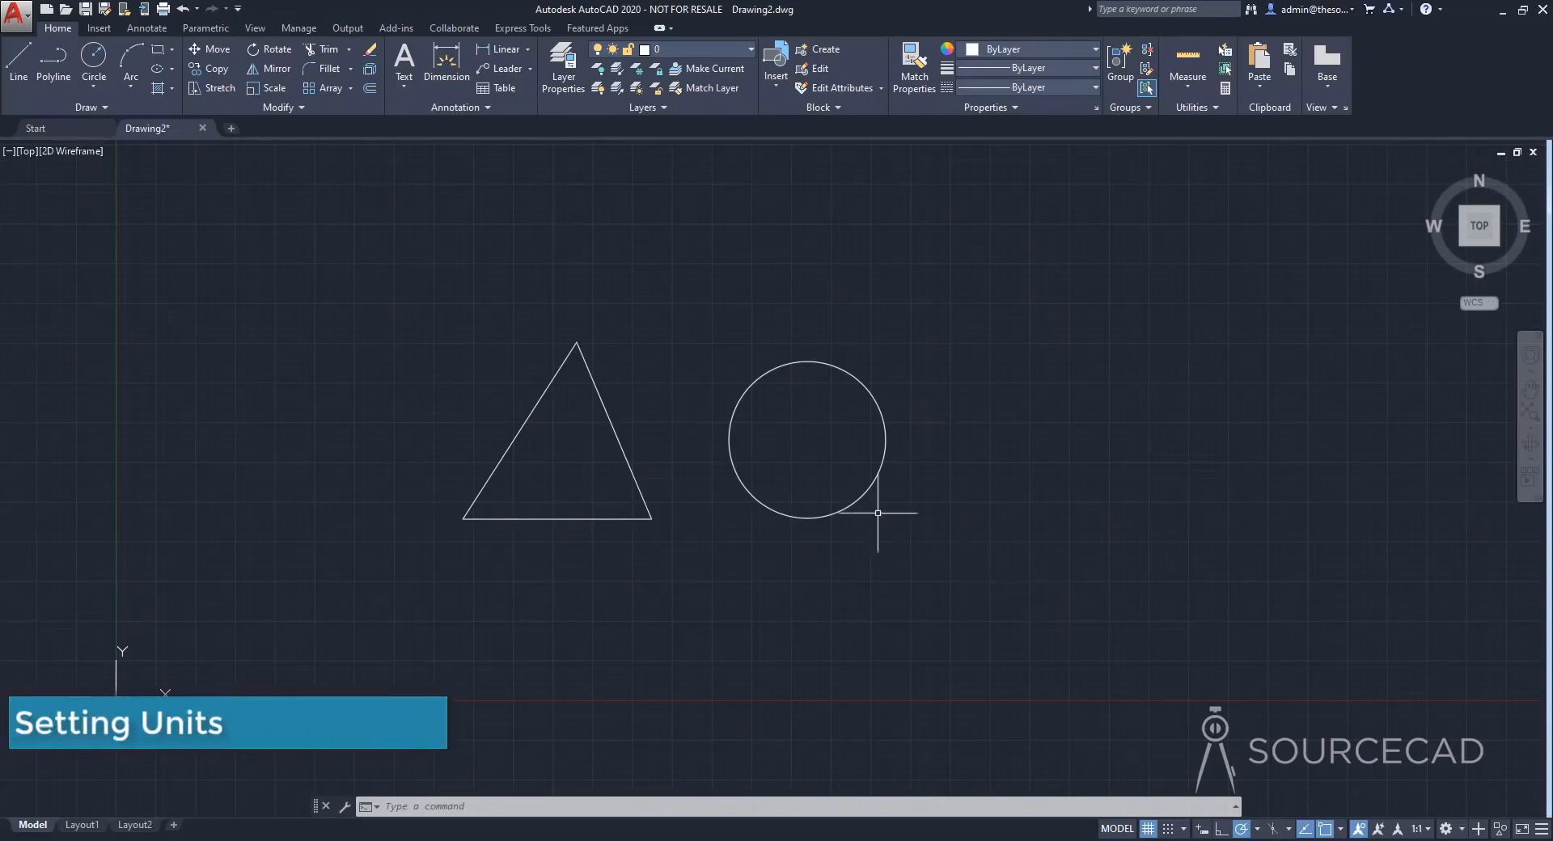
Select both the triangle and the circle with a left-to-right window and delete them
left_click(445, 318)
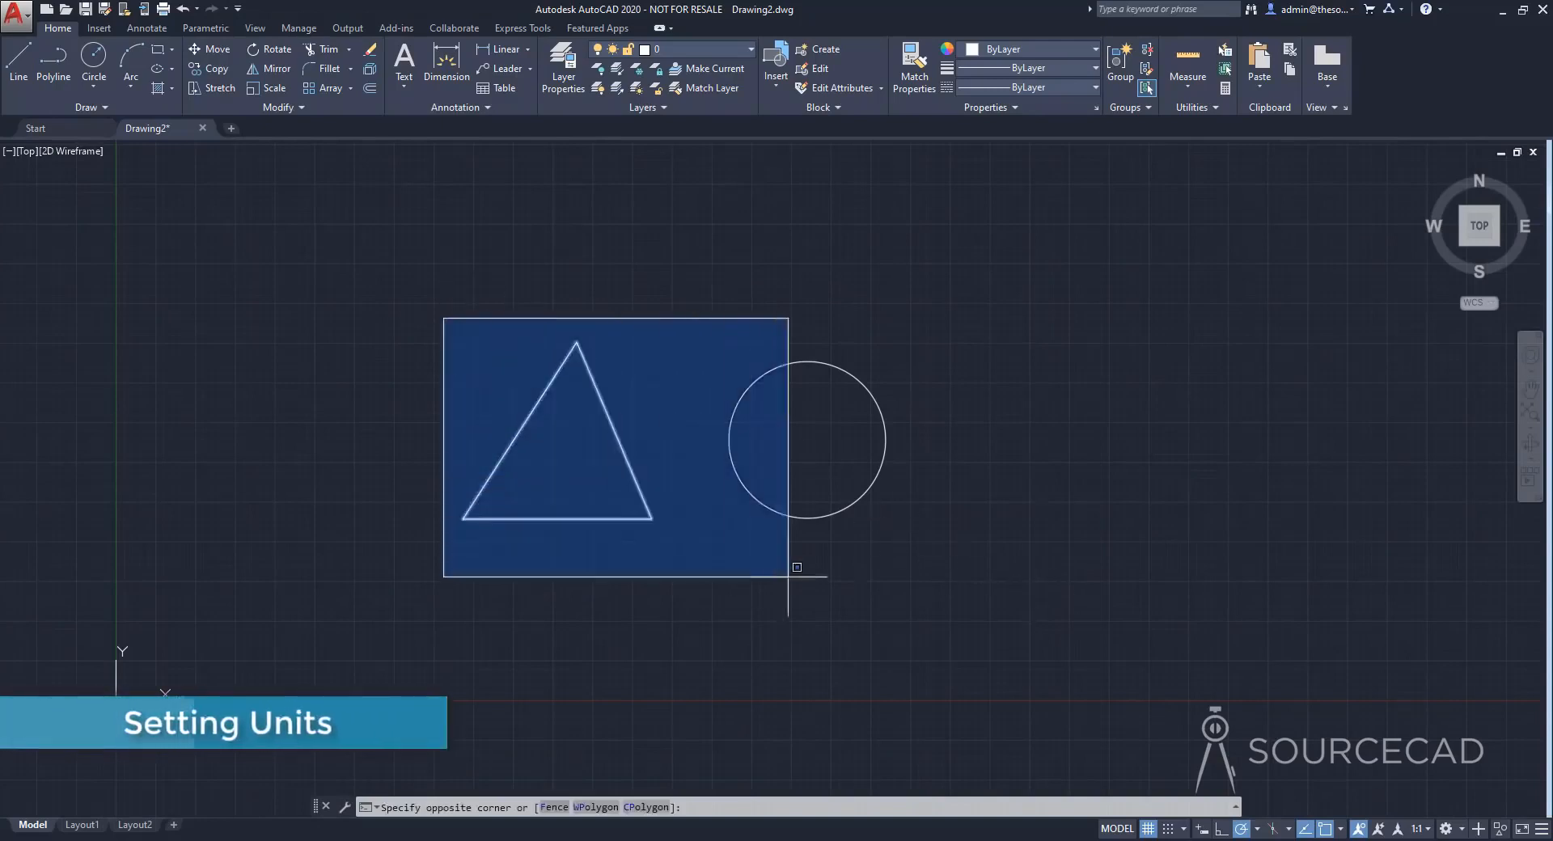
left_click(930, 579)
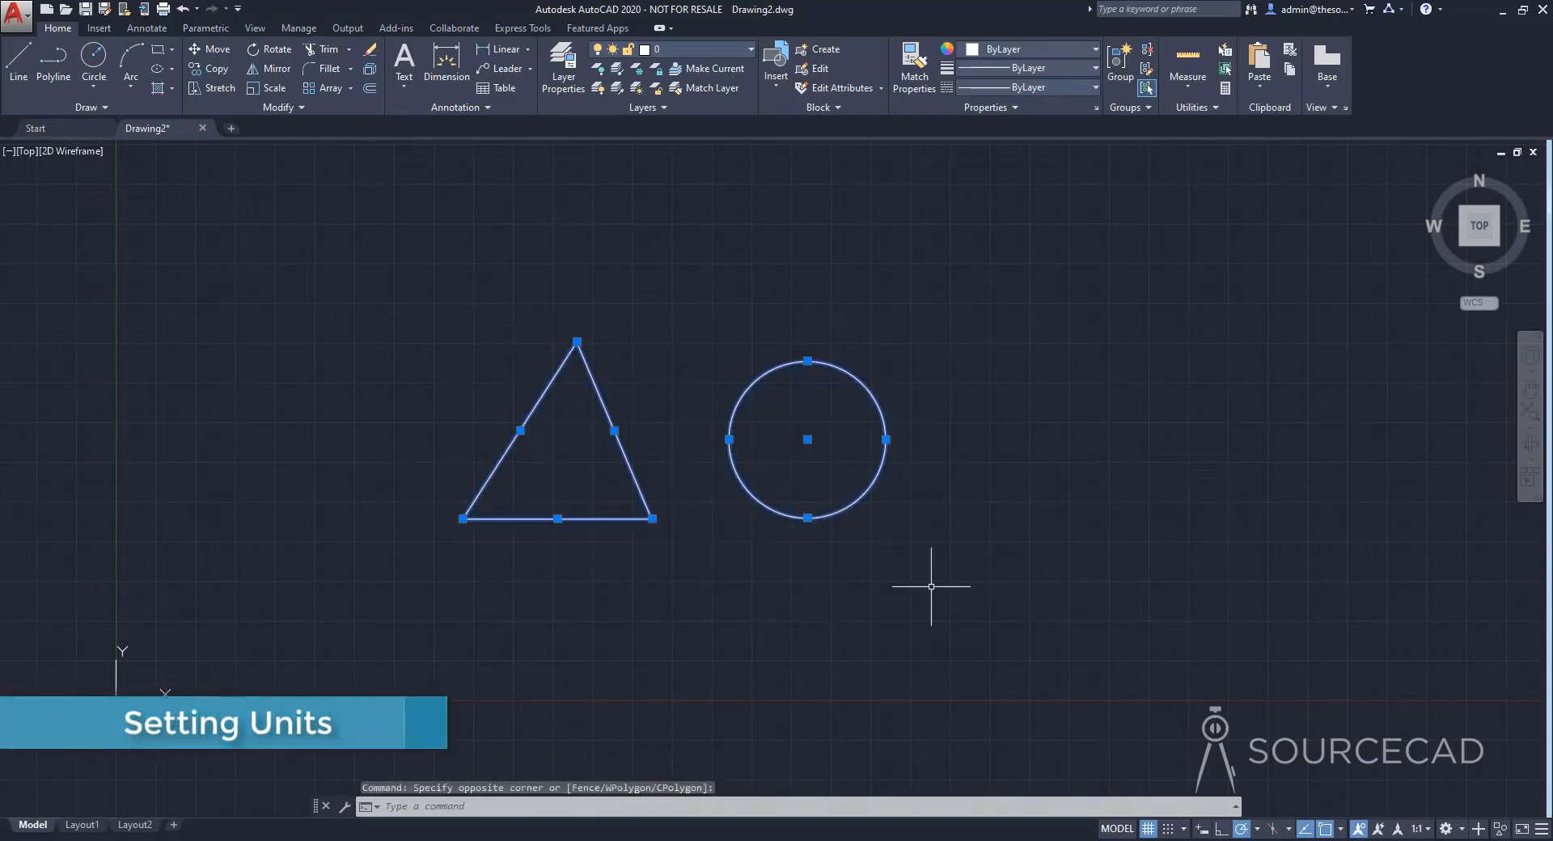
key("Delete")
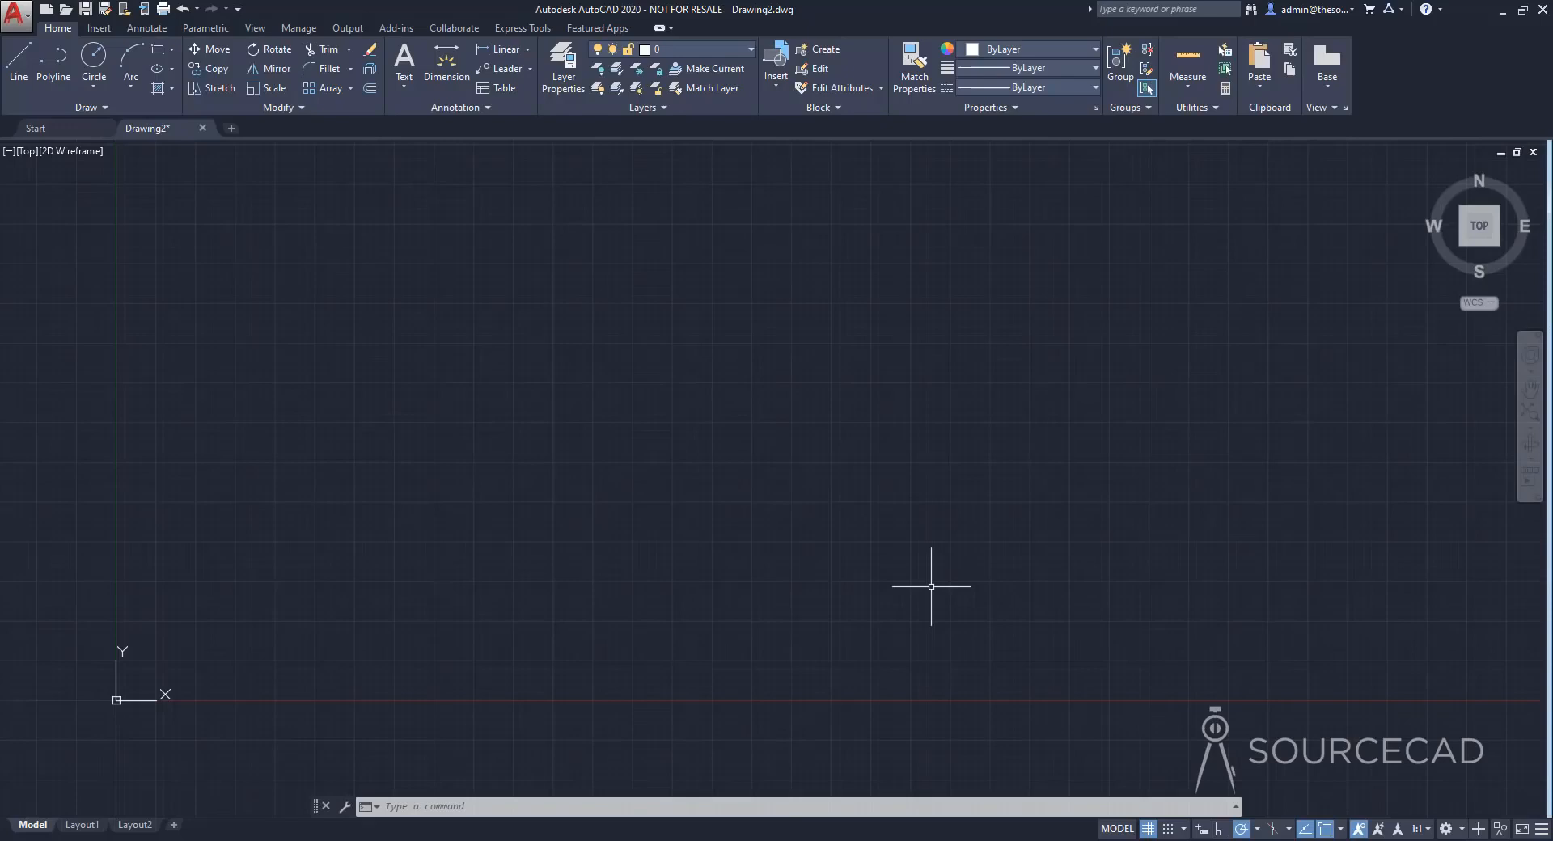
Open the drawing units settings with the UN command and set the insertion scale to Inches
type("u")
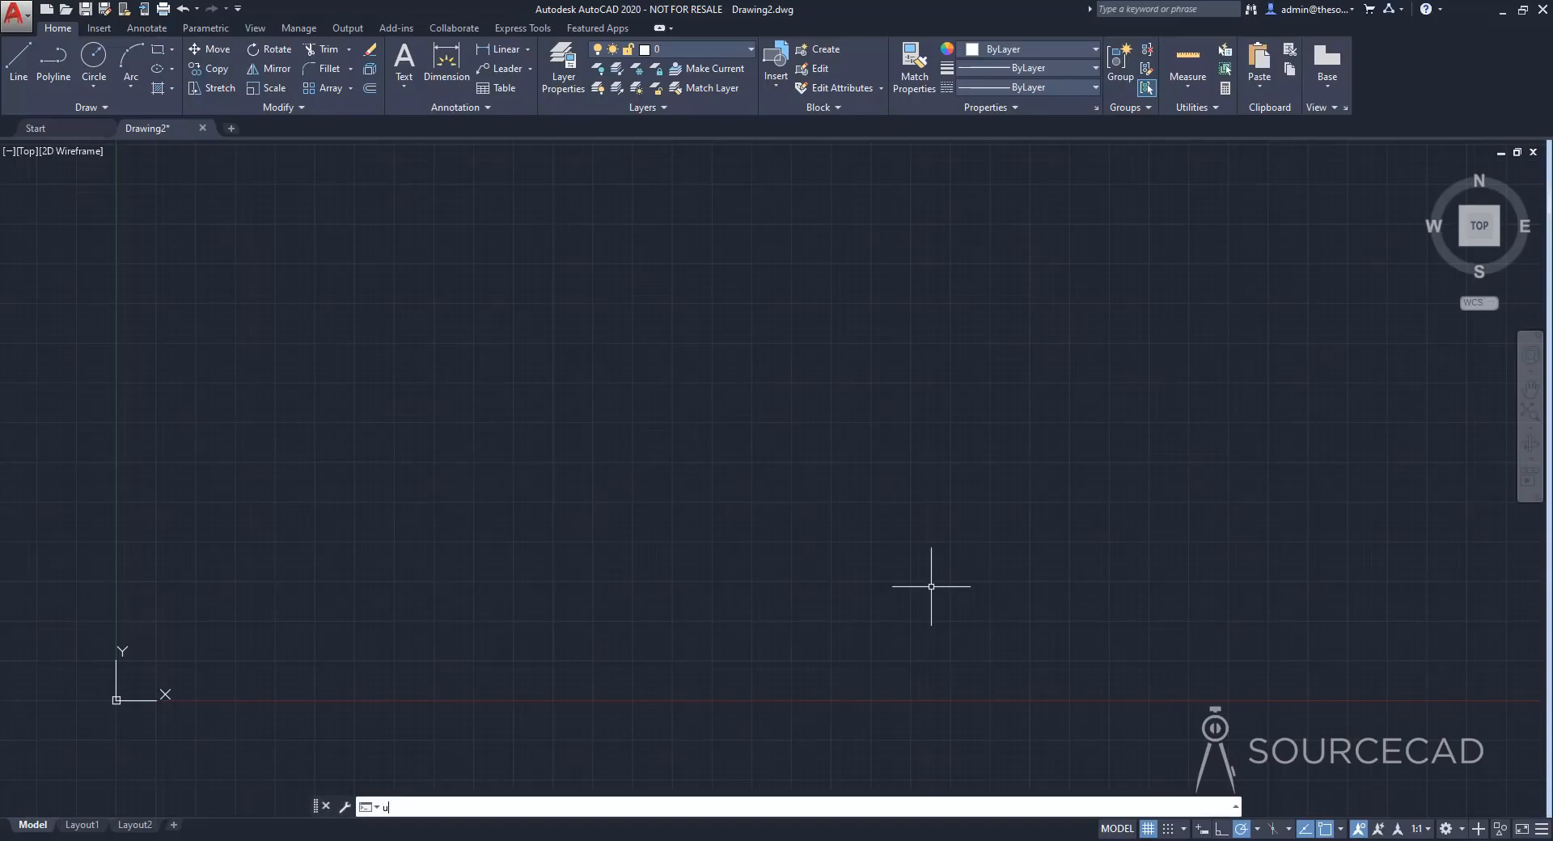
type("n")
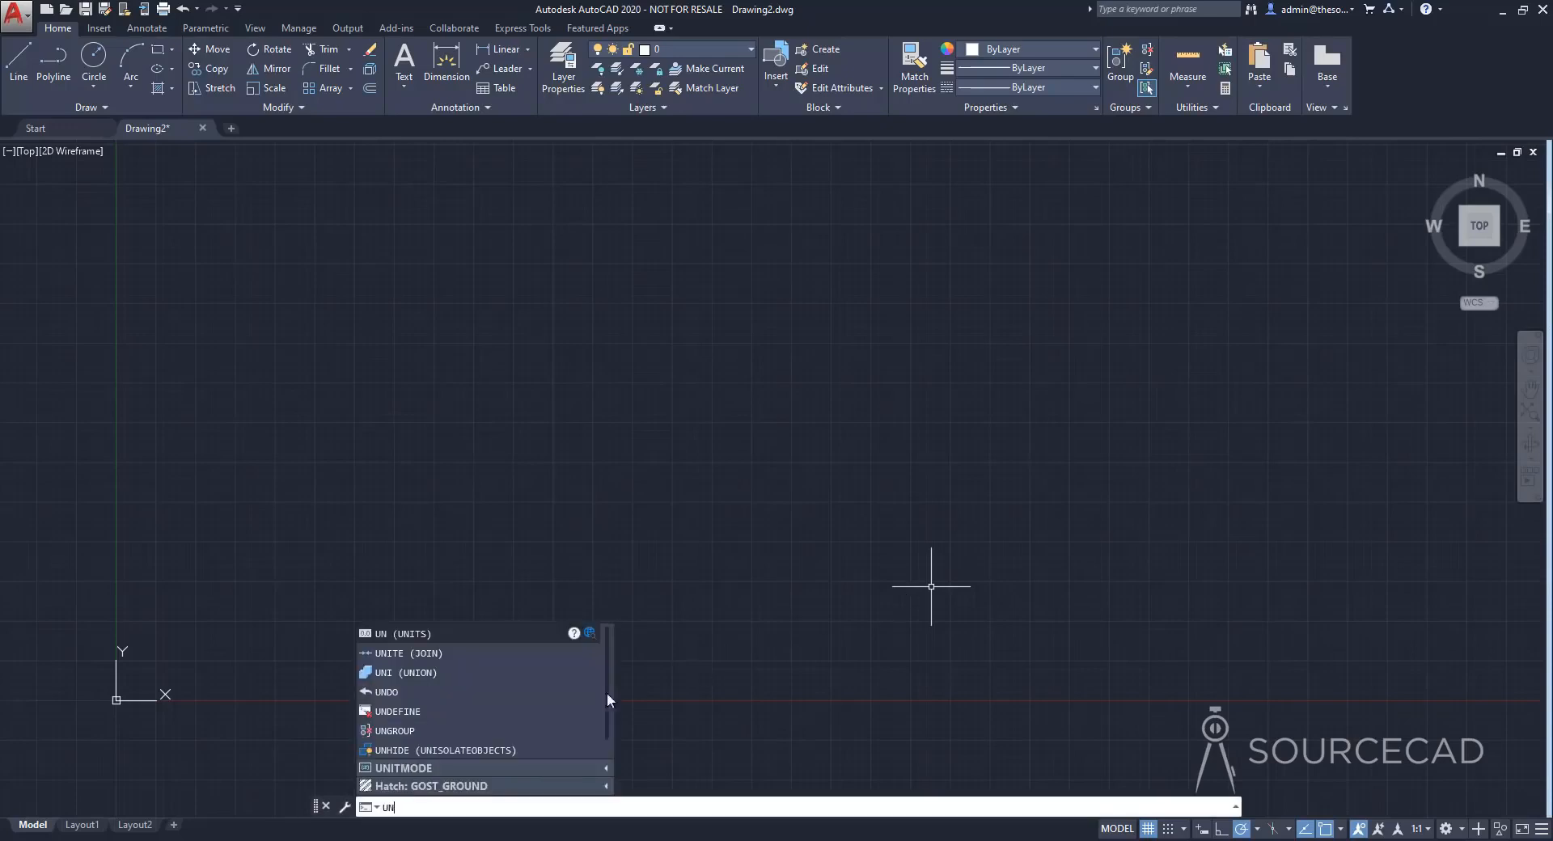
left_click(466, 809)
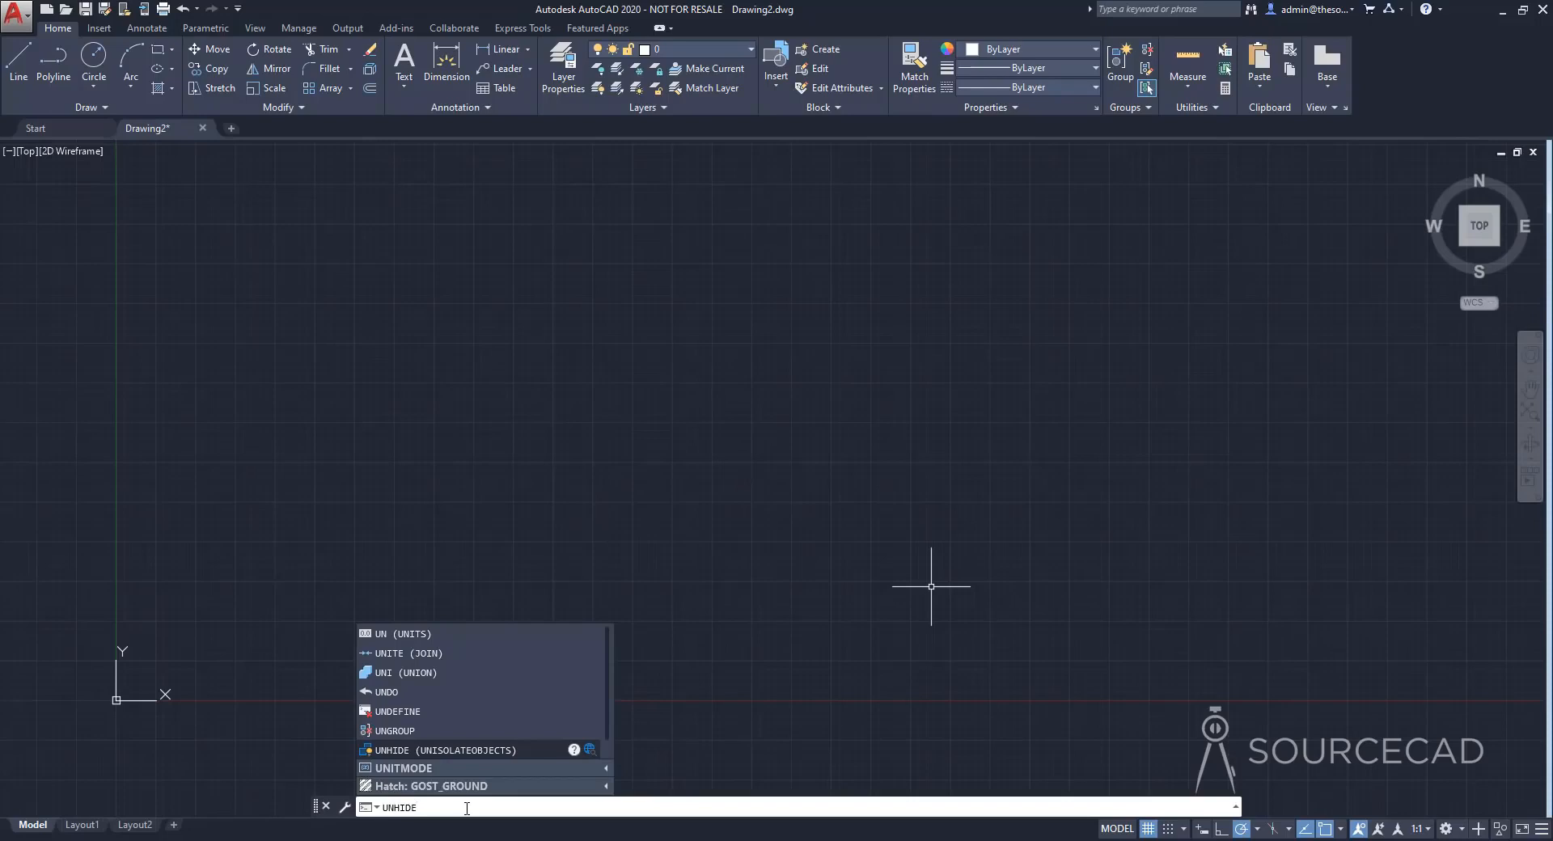
key("Return")
type("UN")
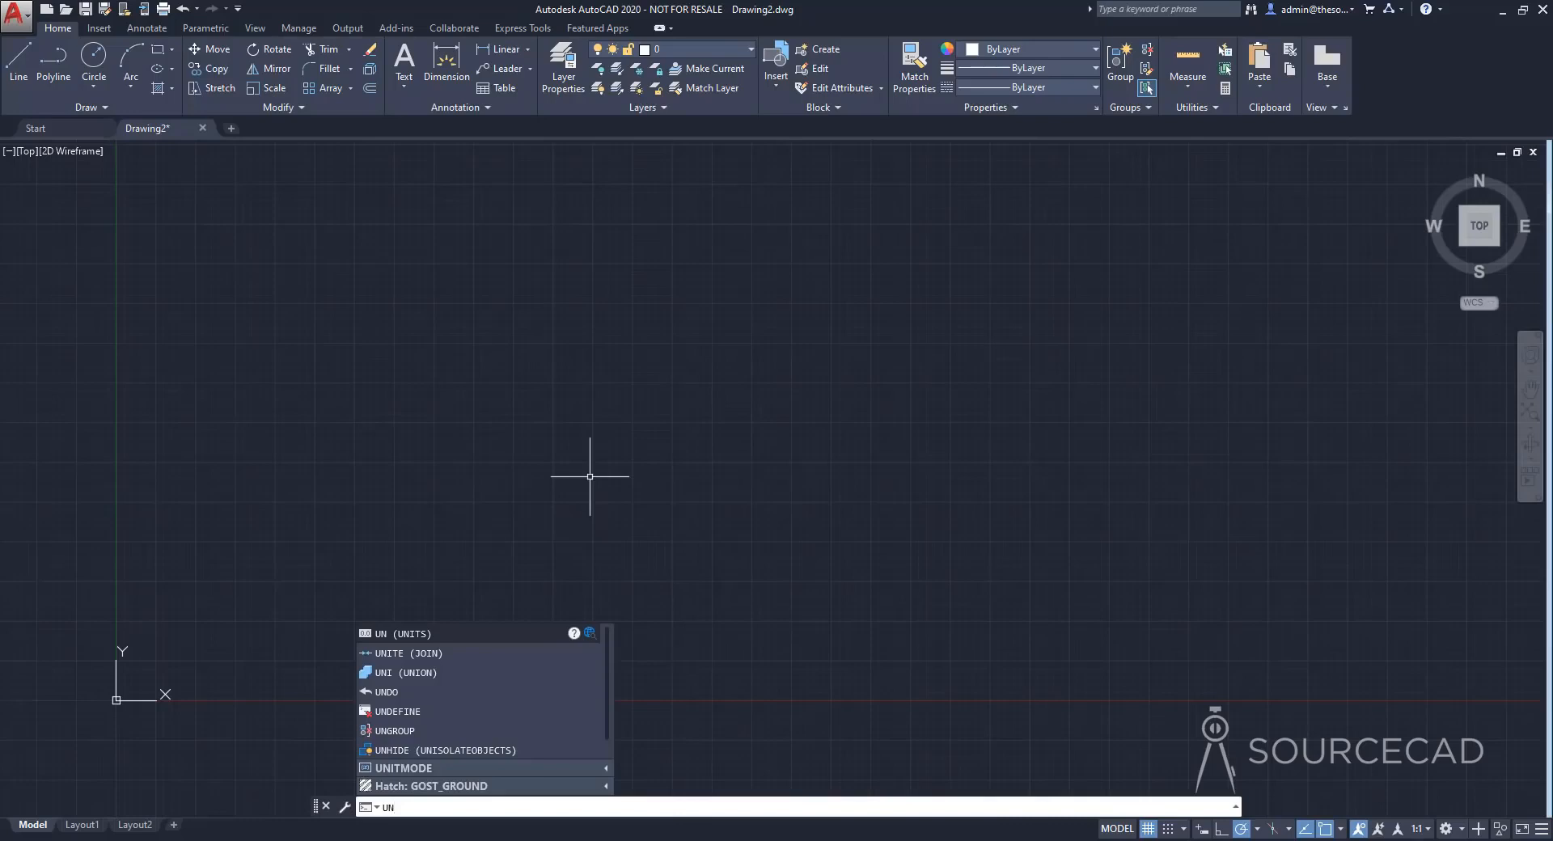
key("Return")
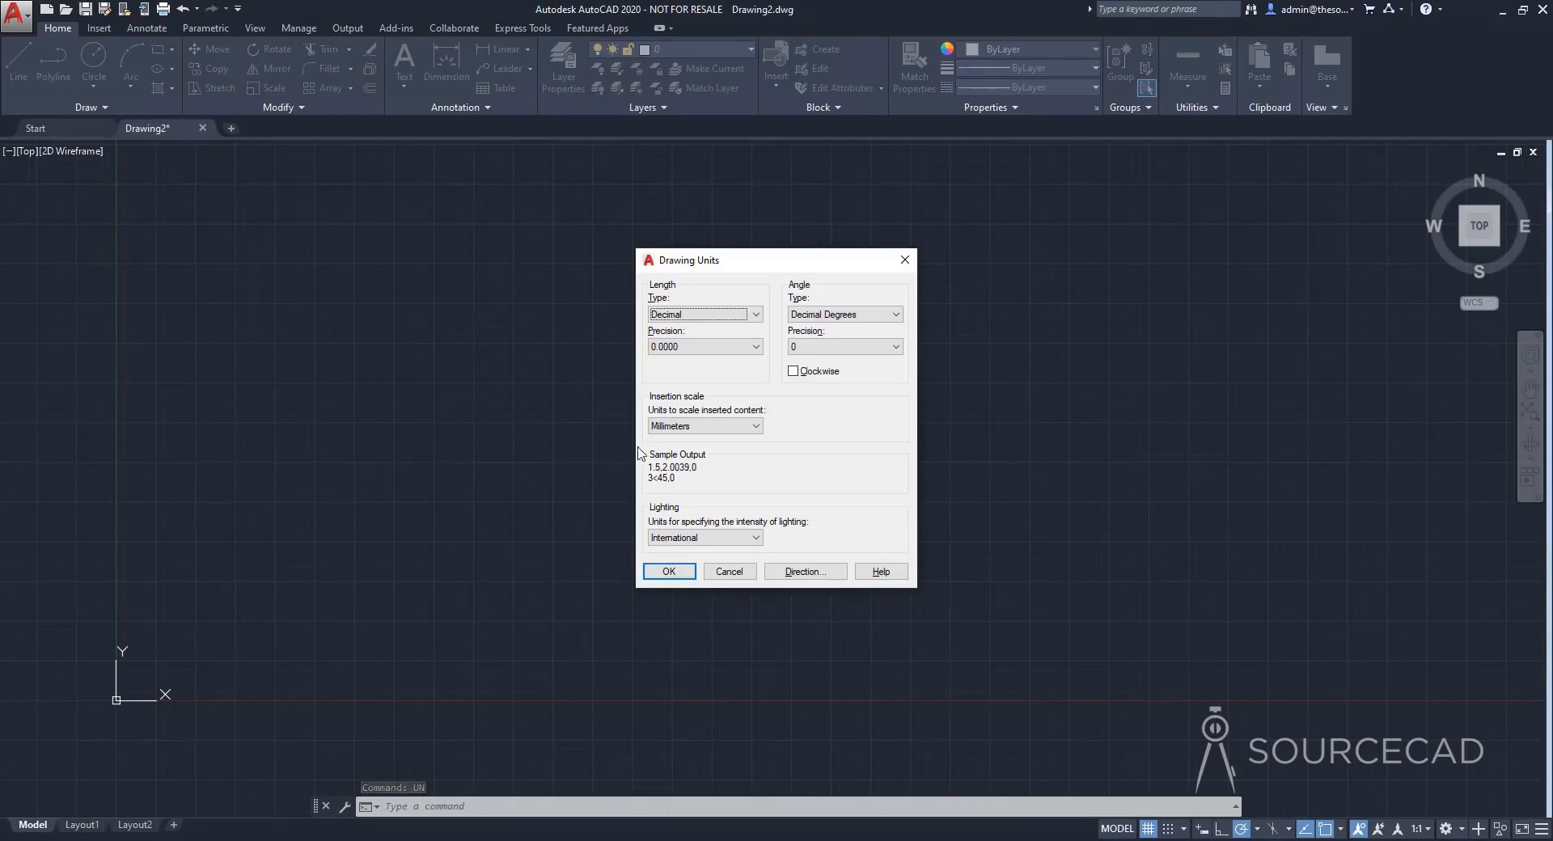
left_click(736, 428)
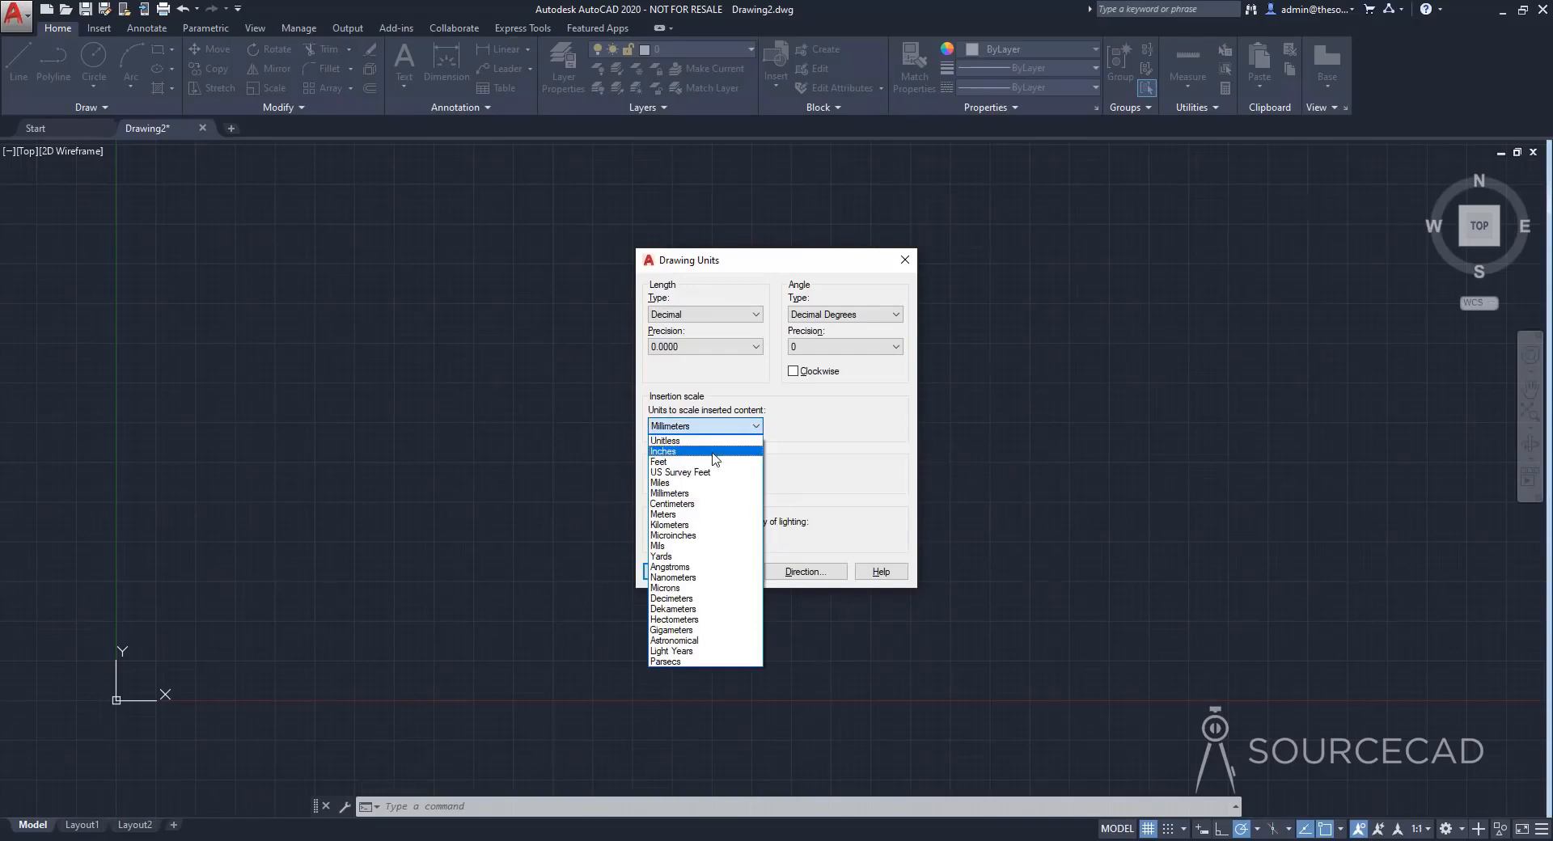
left_click(715, 452)
Try the Unitless insertion scale, cancel that change and keep Inches
left_click(720, 426)
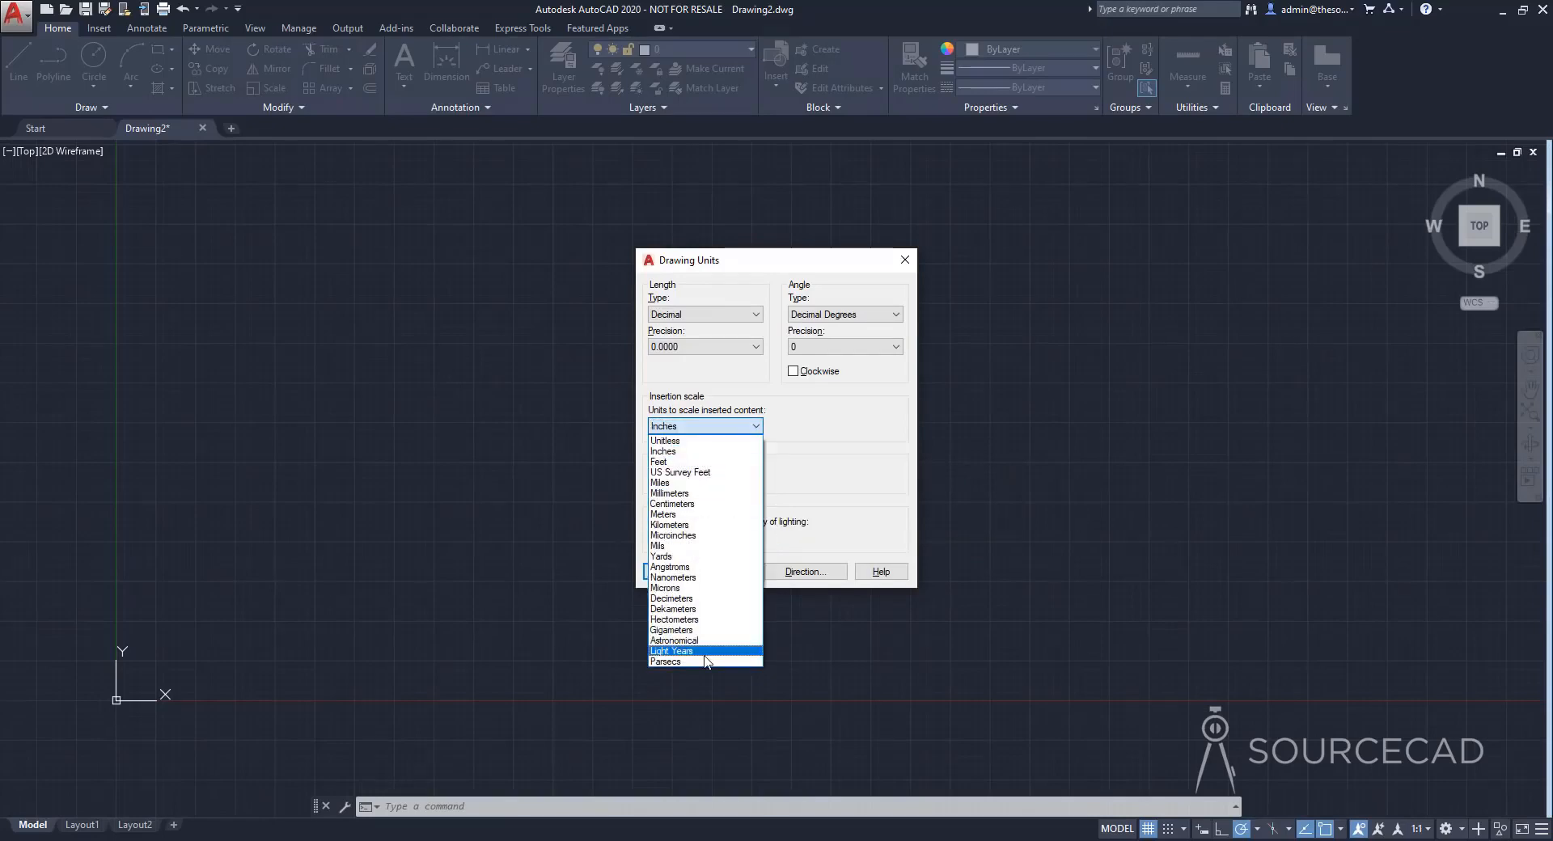
left_click(679, 442)
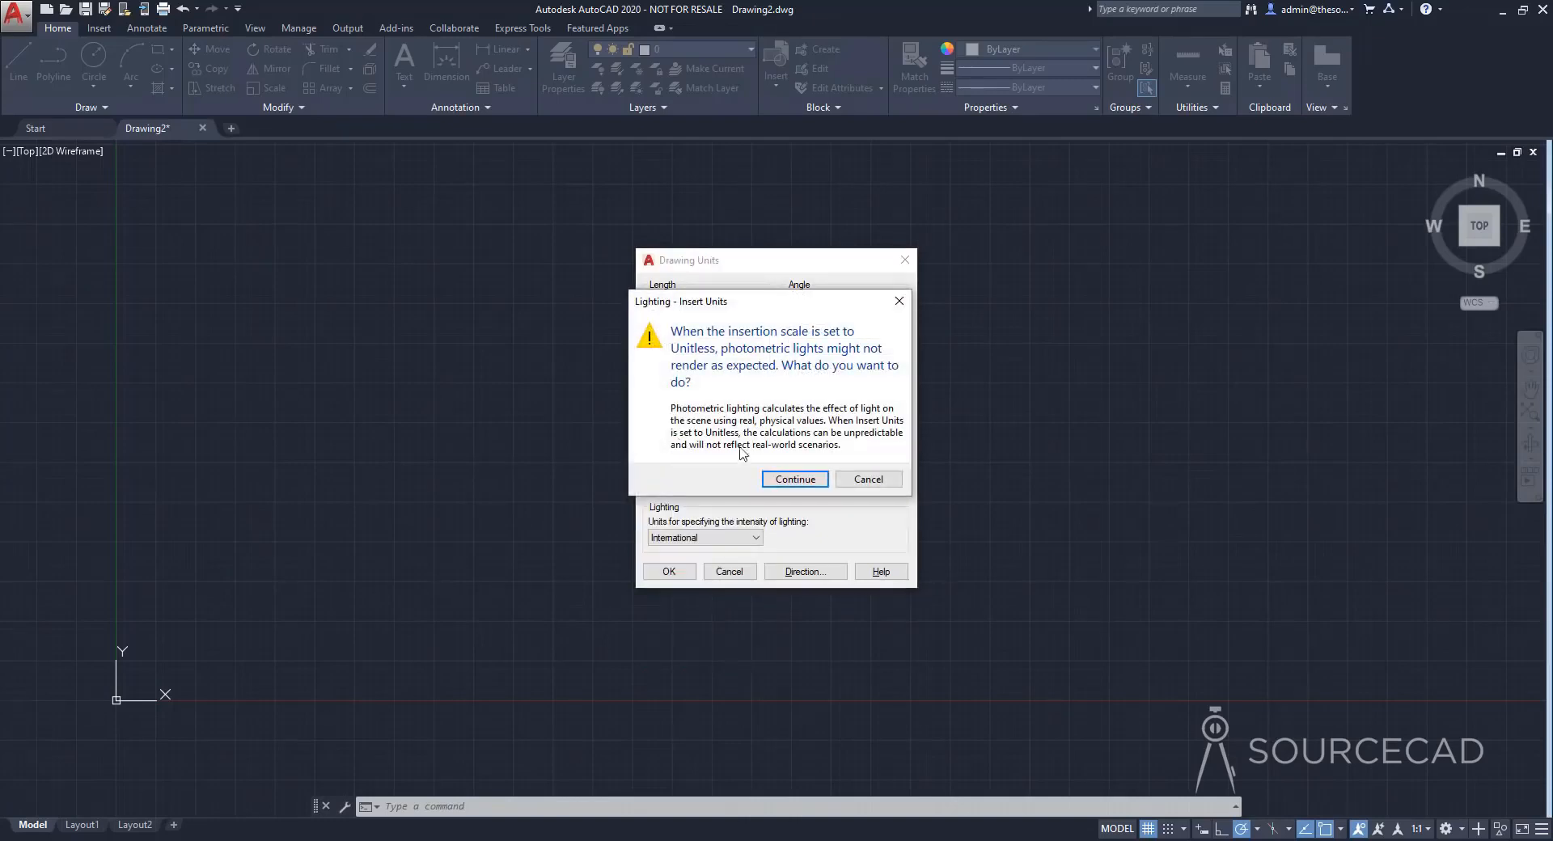
left_click(849, 481)
left_click(756, 427)
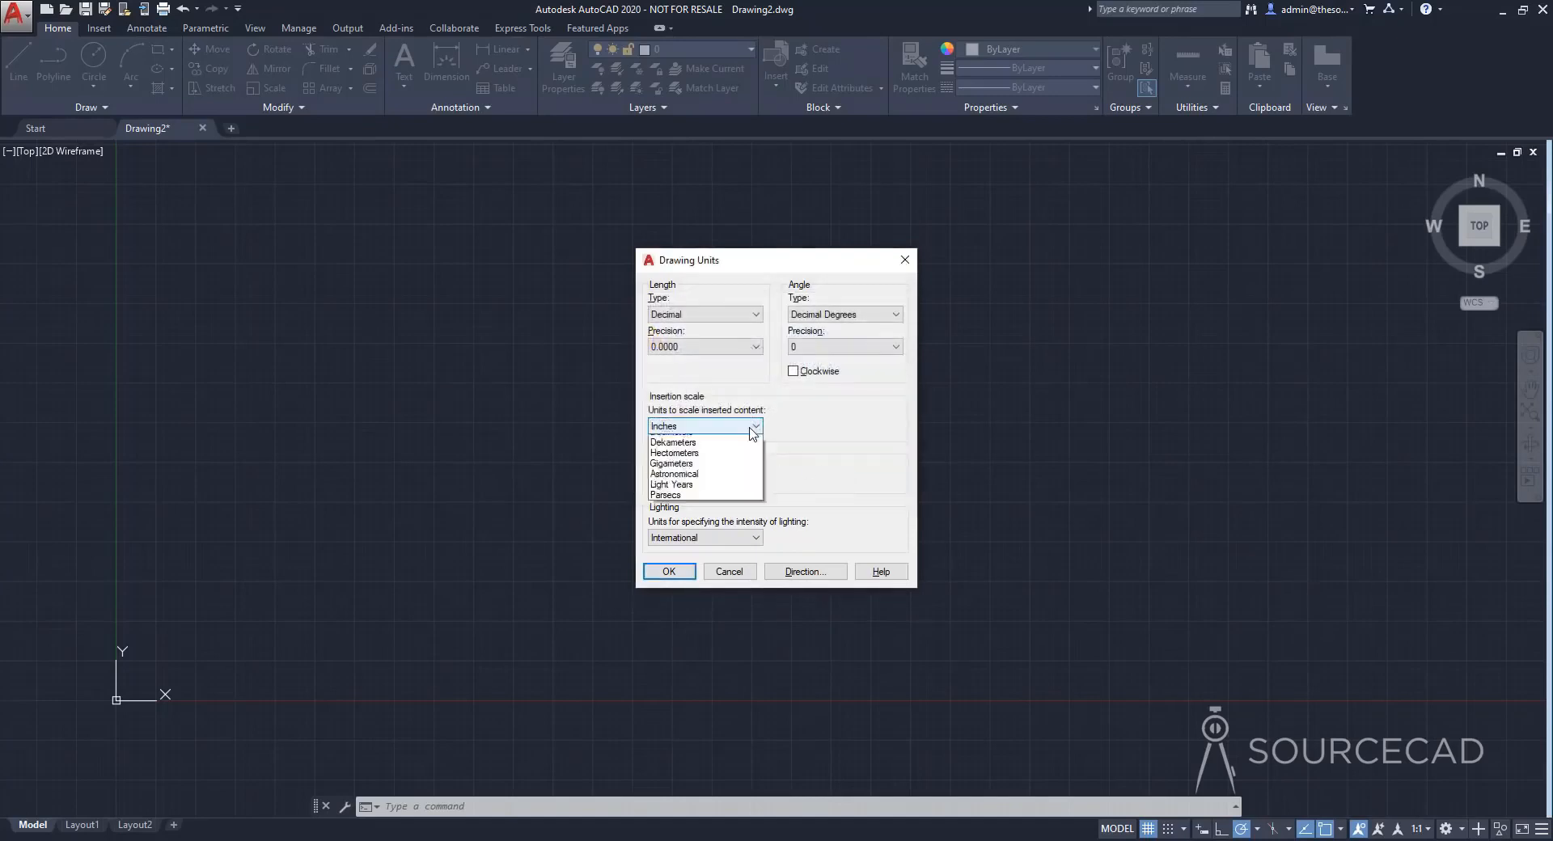
left_click(678, 458)
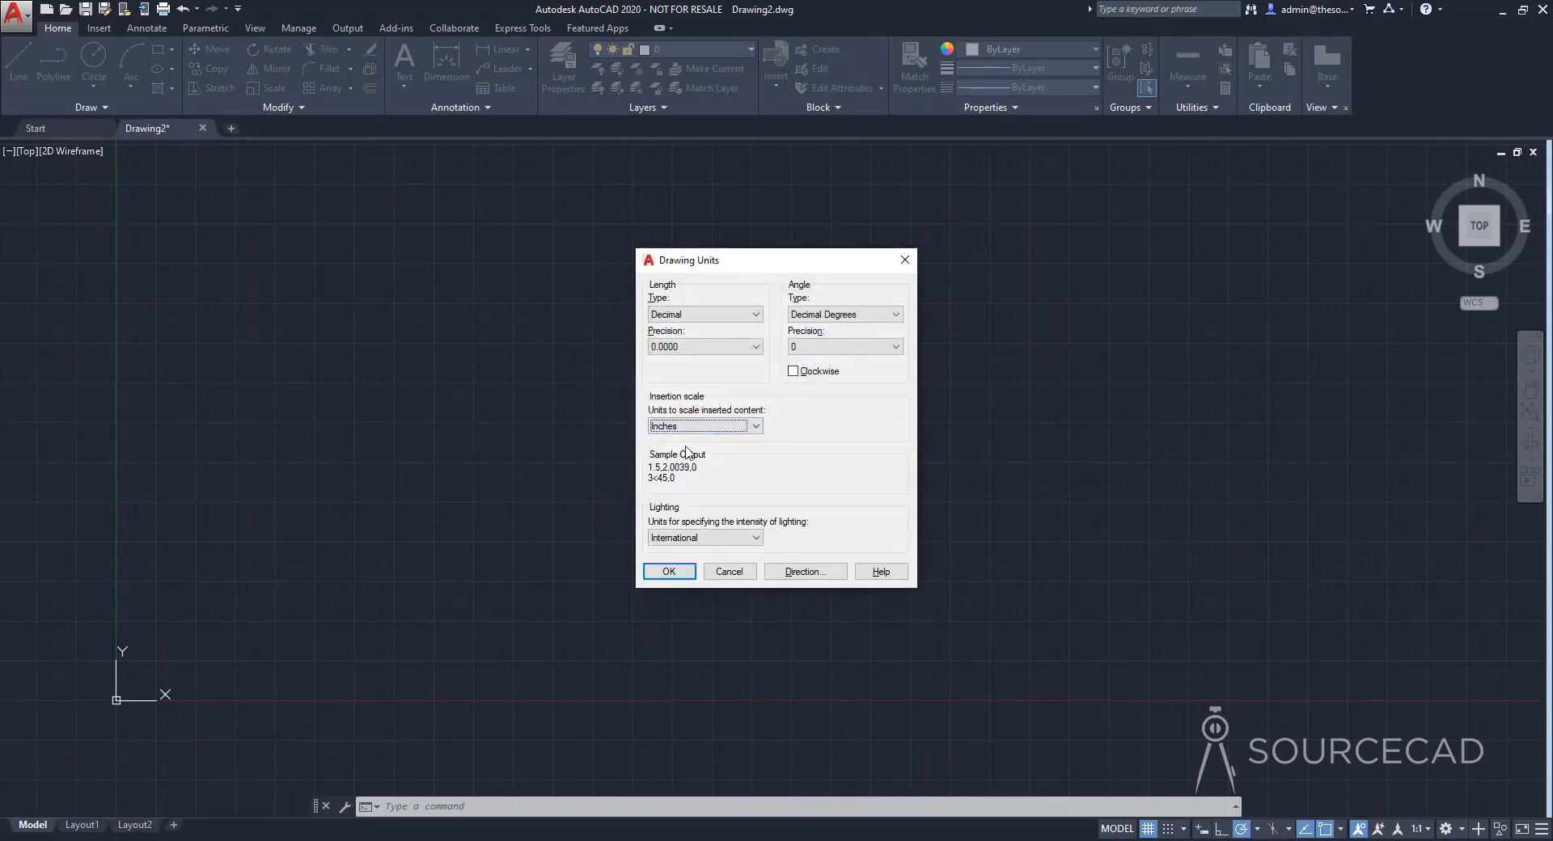
Try the Decimal and Architectural length types in the drawing units
left_click(669, 315)
left_click(666, 340)
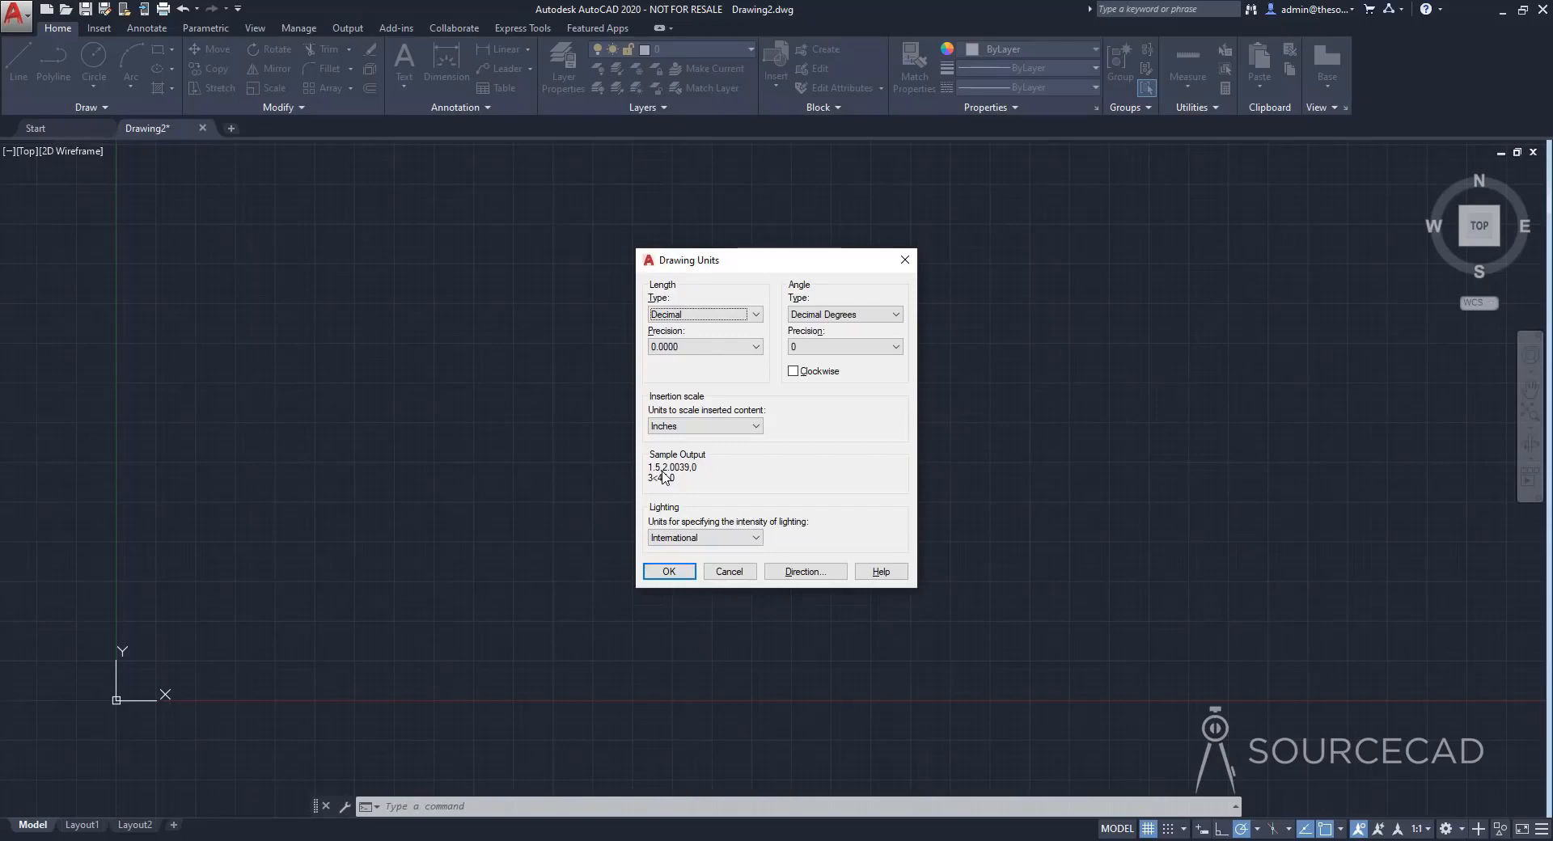
left_click(680, 317)
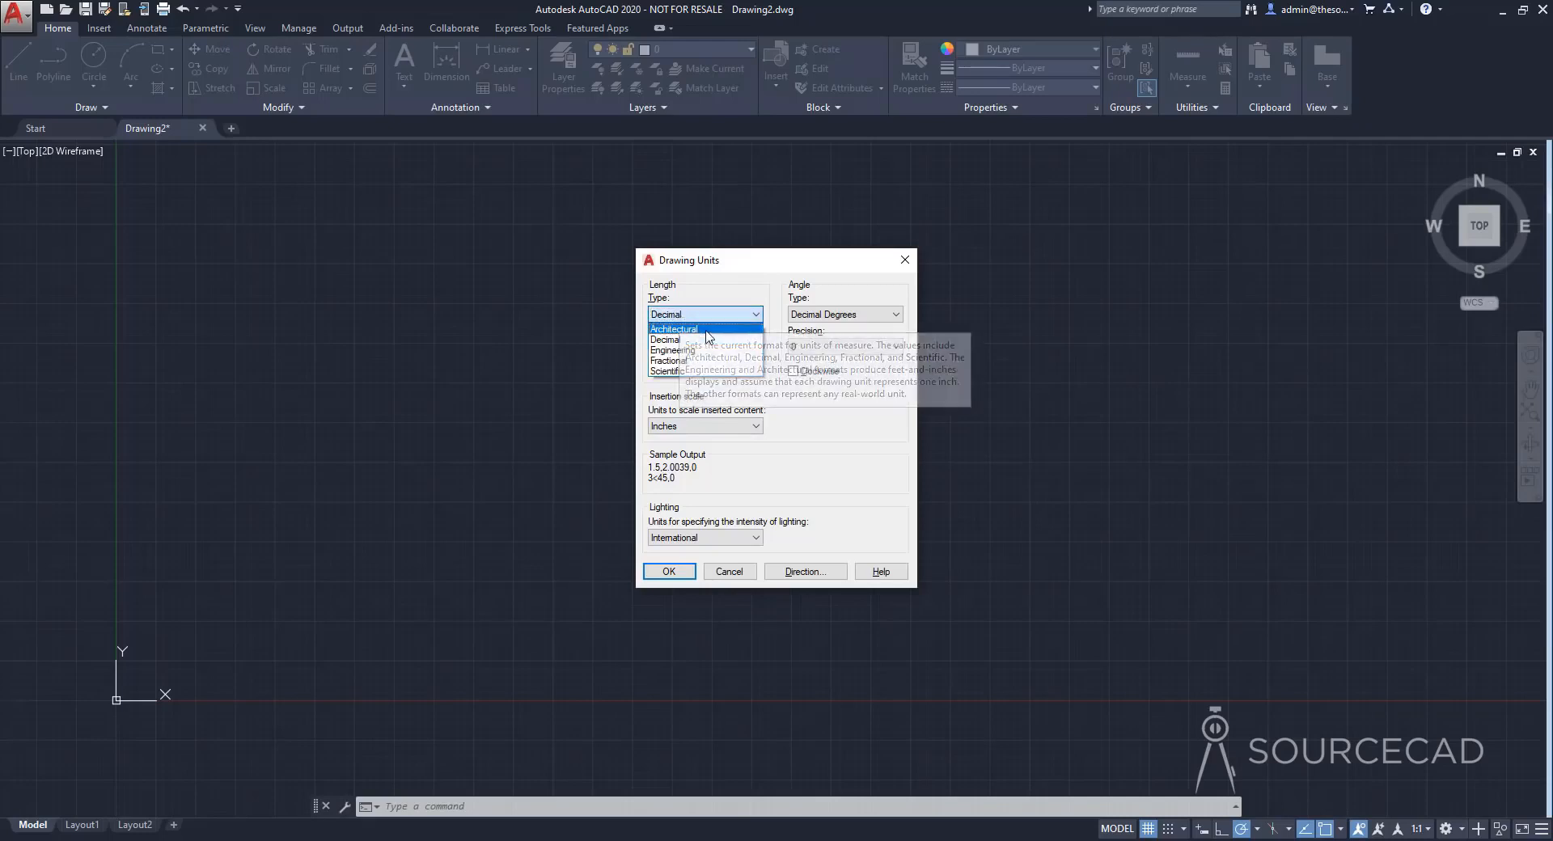
left_click(709, 331)
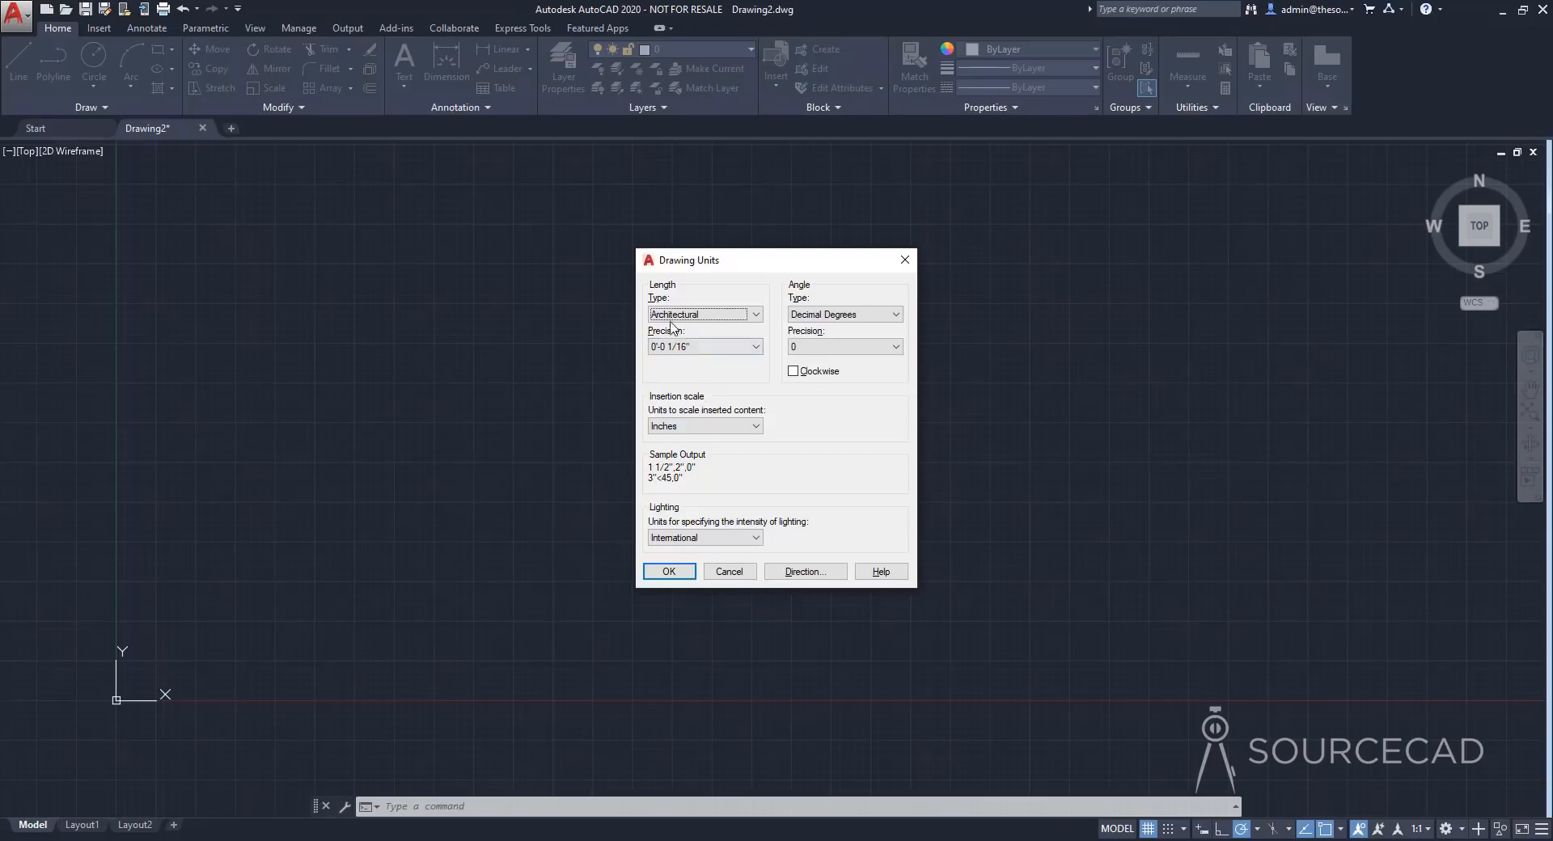
Set the length type to Decimal and accept the drawing units
left_click(741, 319)
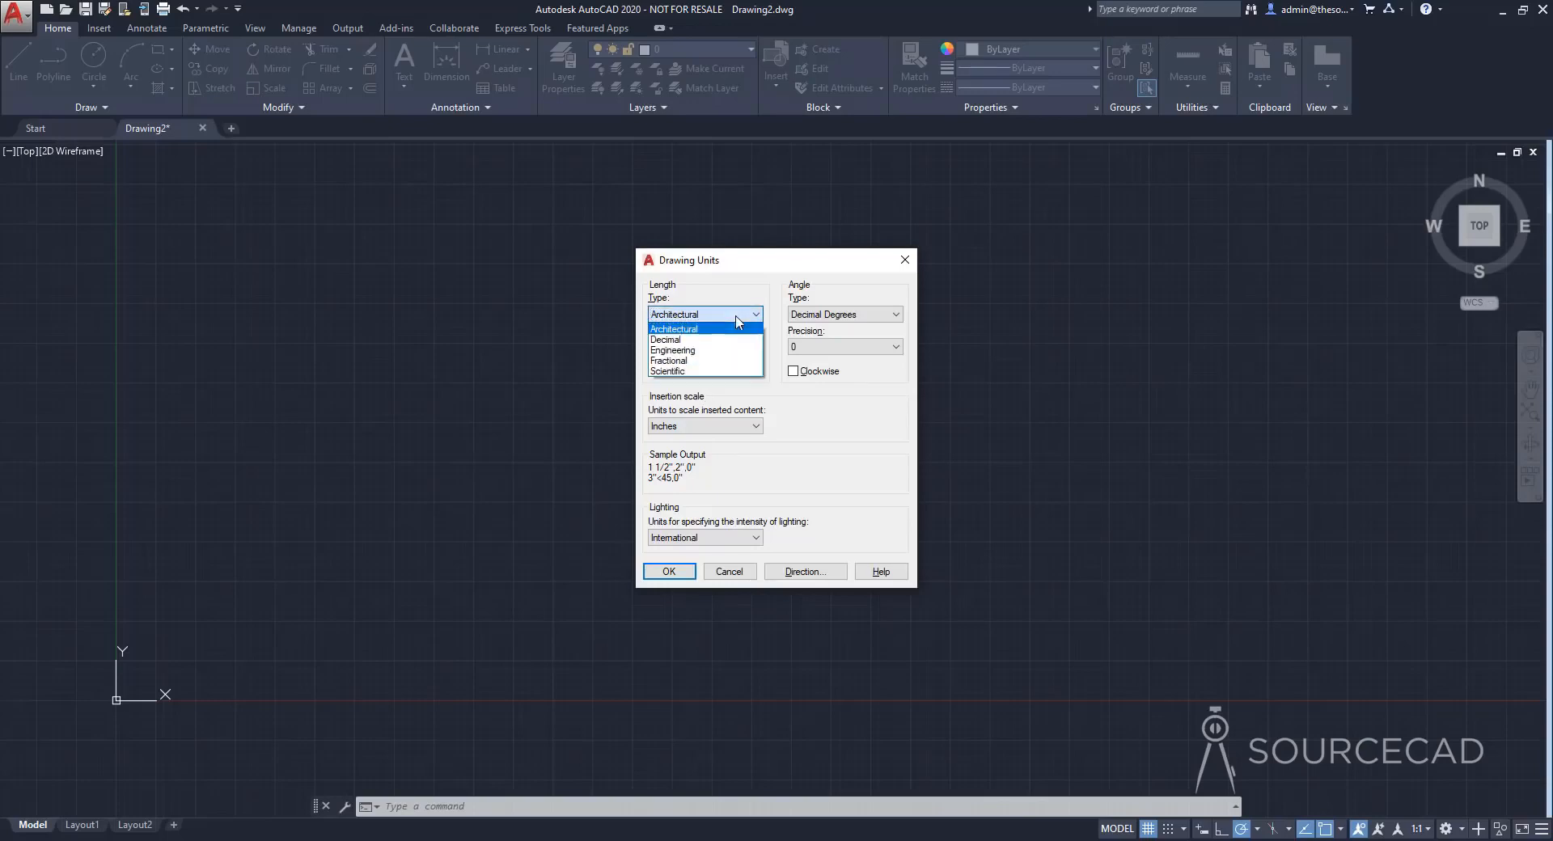
left_click(701, 337)
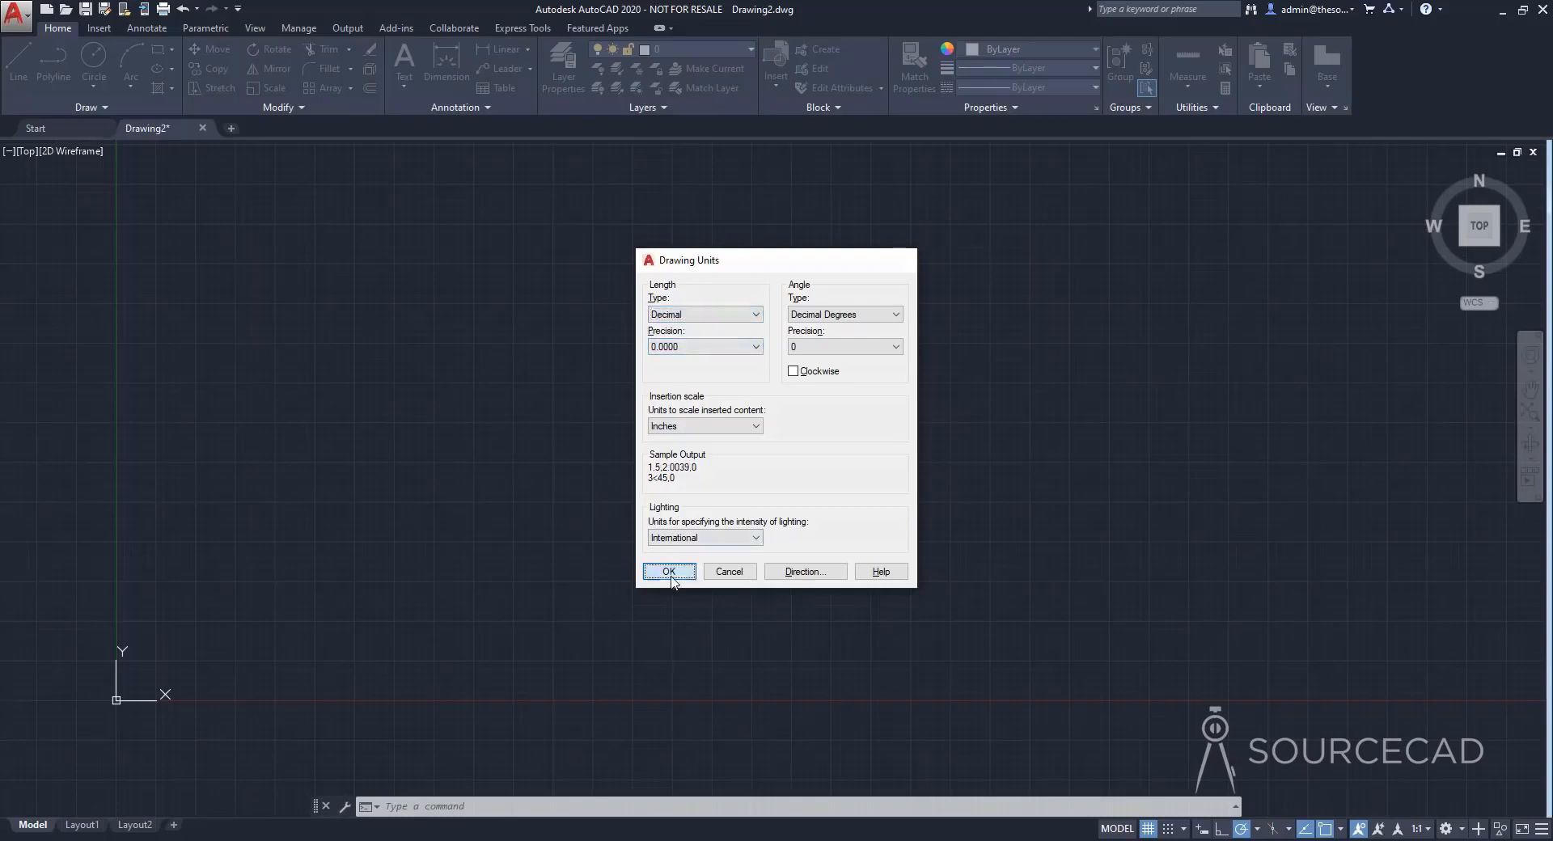
left_click(671, 572)
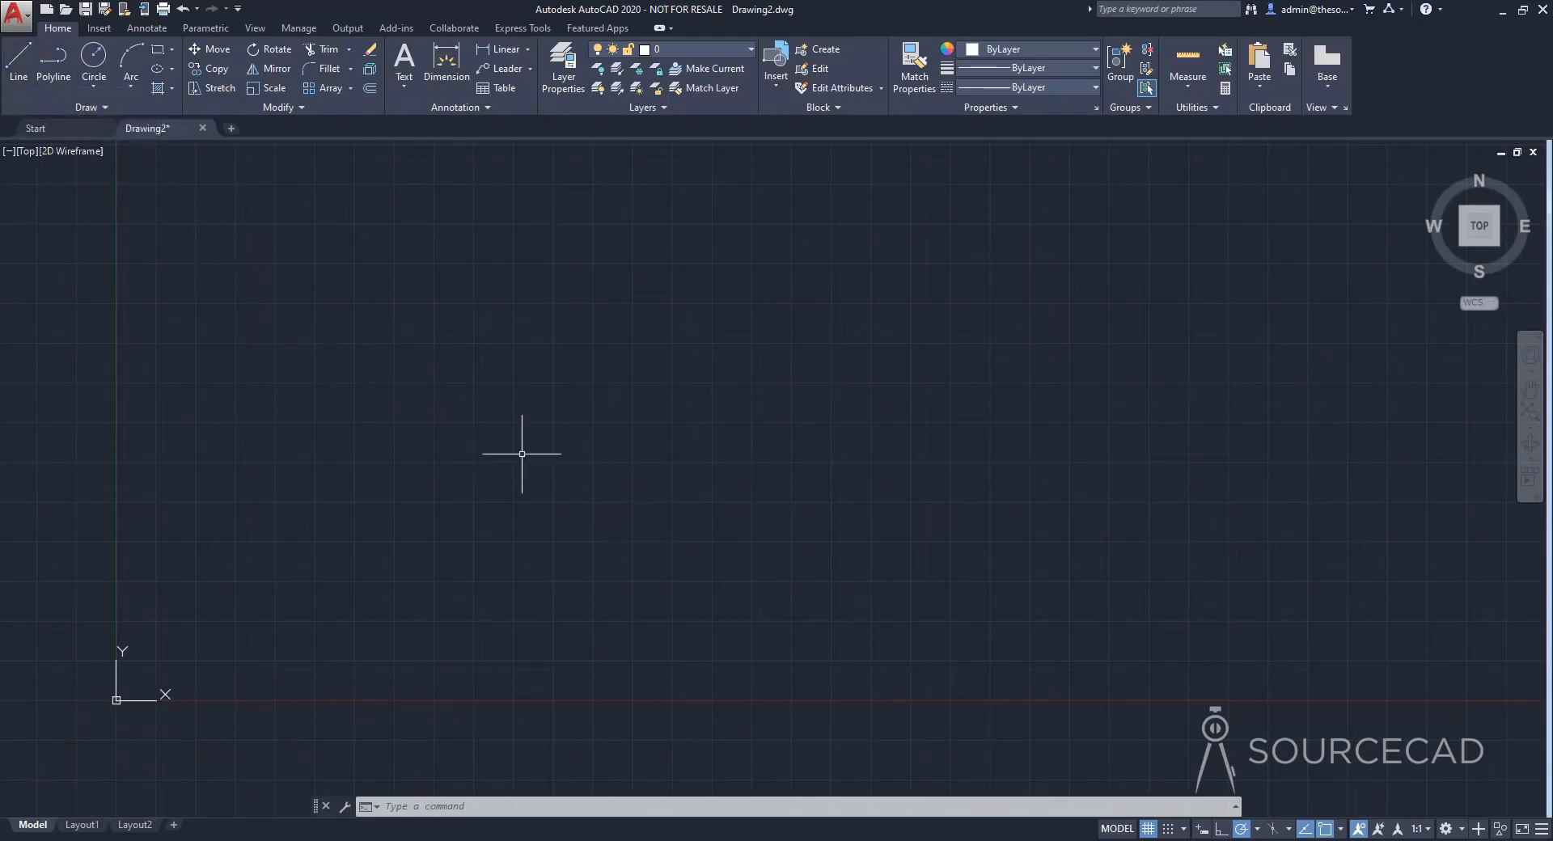
Start a line in the empty drawing and draw its first segment 100 units horizontally to the right
type("l")
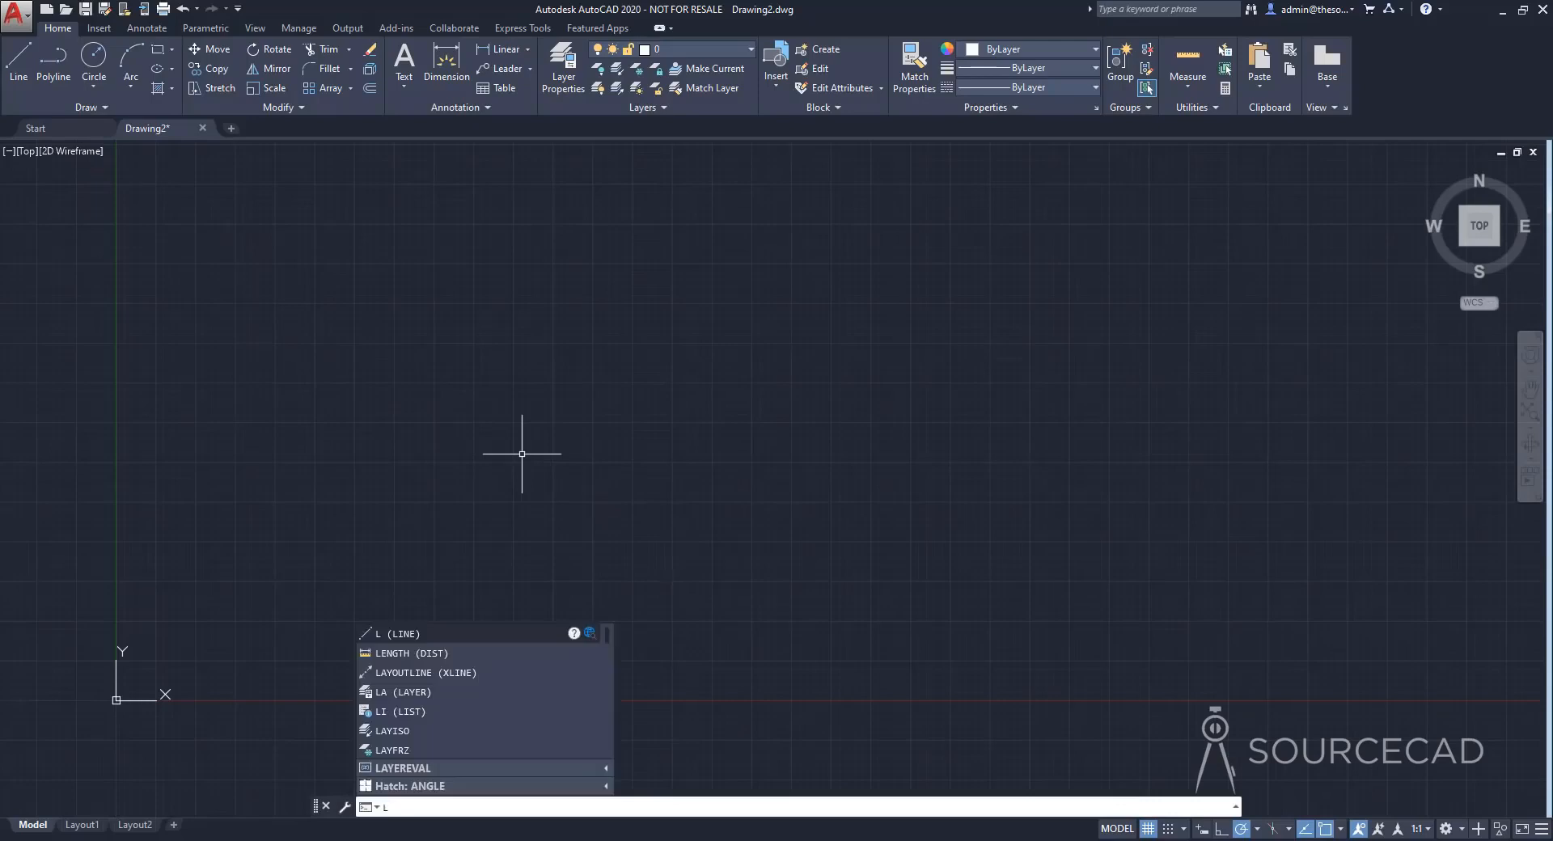
key("Return")
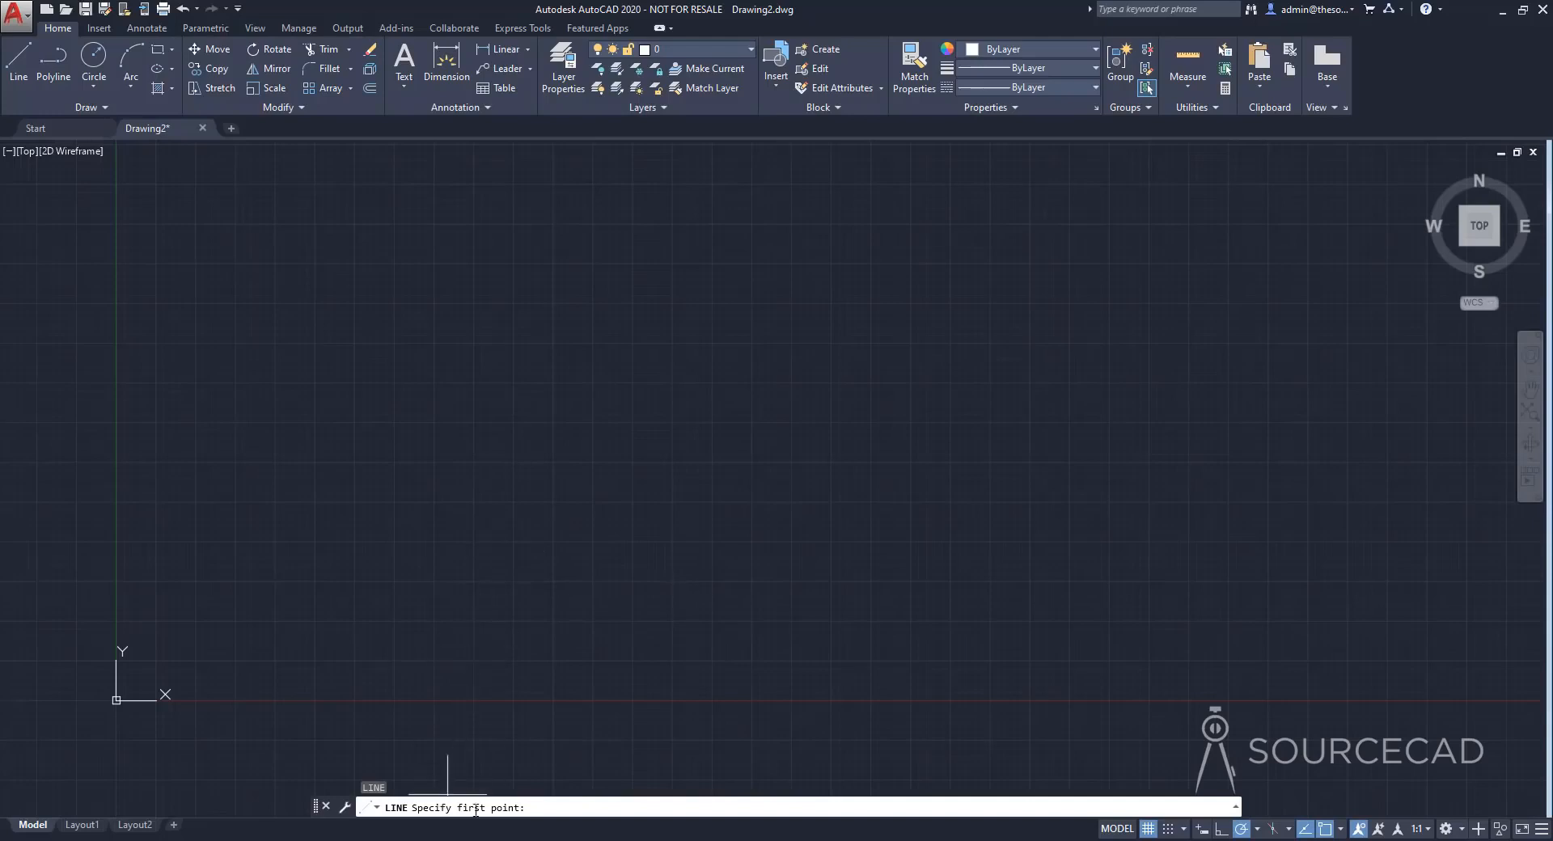
left_click(408, 528)
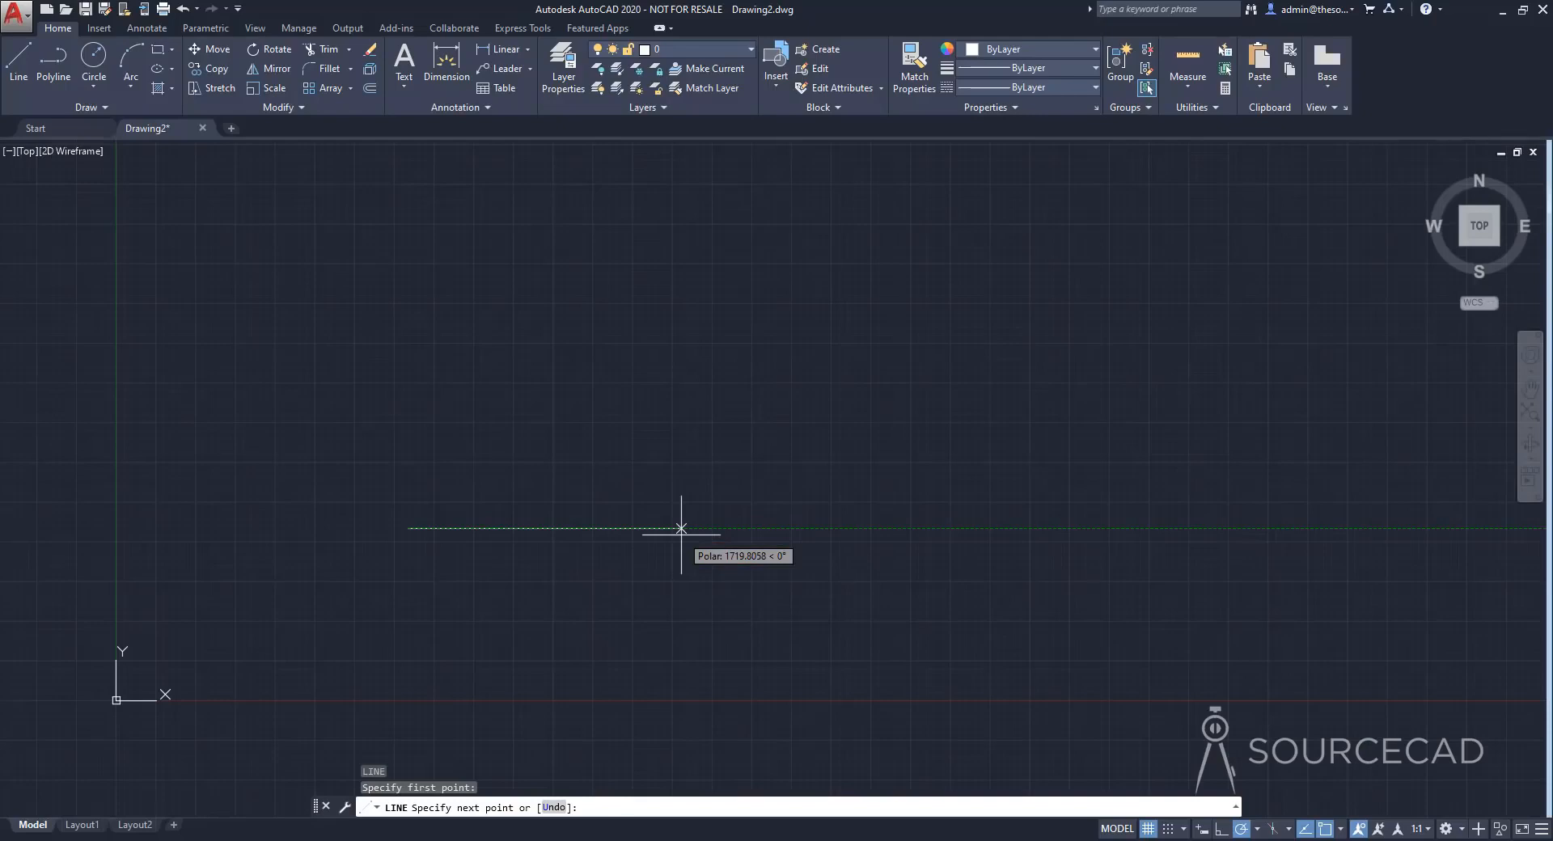
type("100")
key("Return")
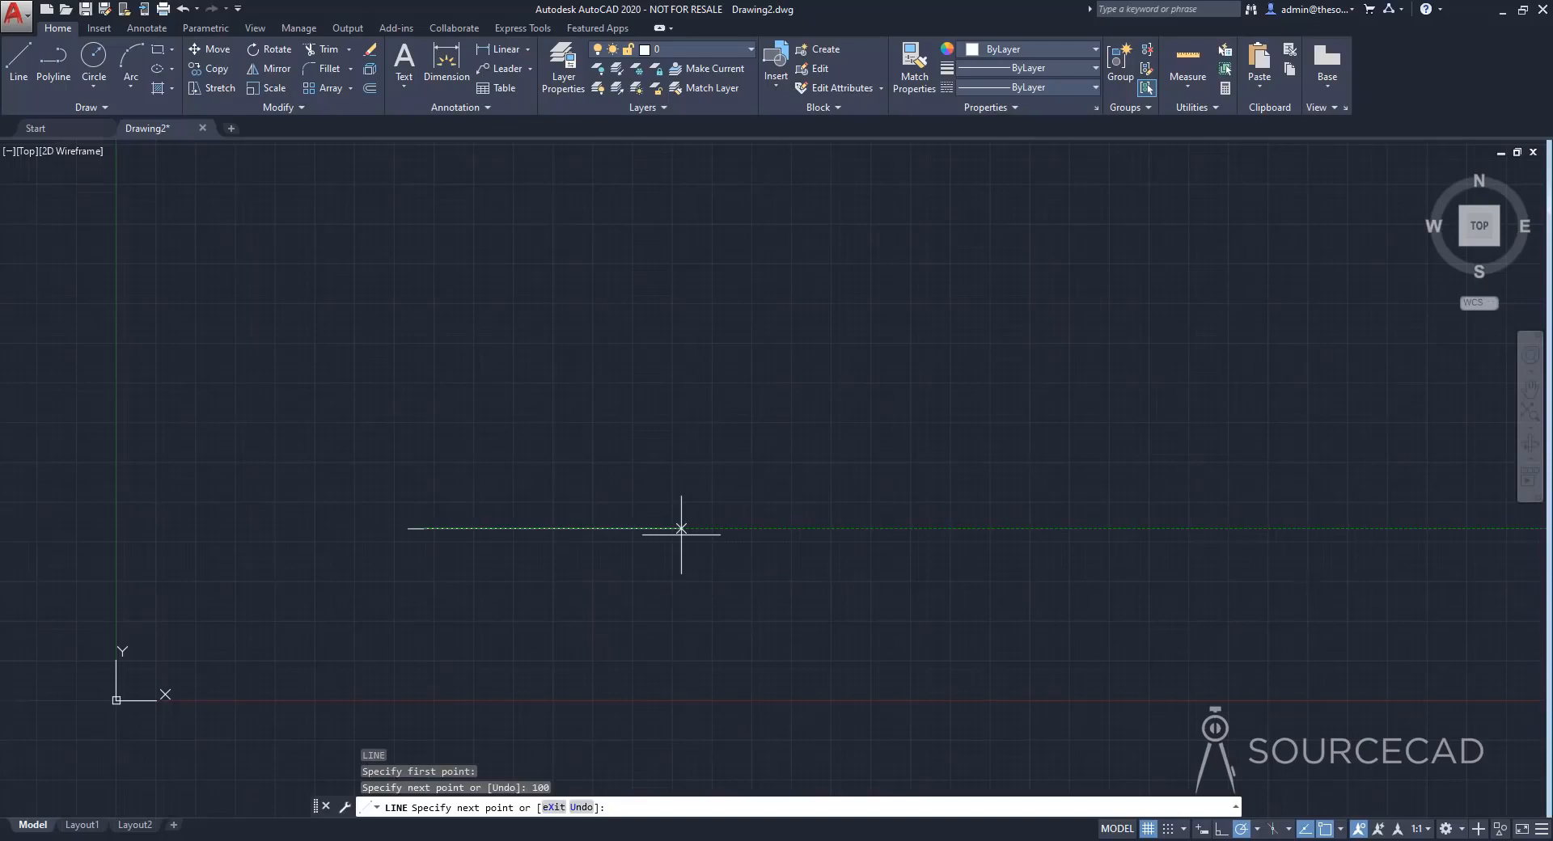
Continue the line with a 50-unit segment straight up from the right end of the horizontal segment
scroll(437, 521, "up", 2)
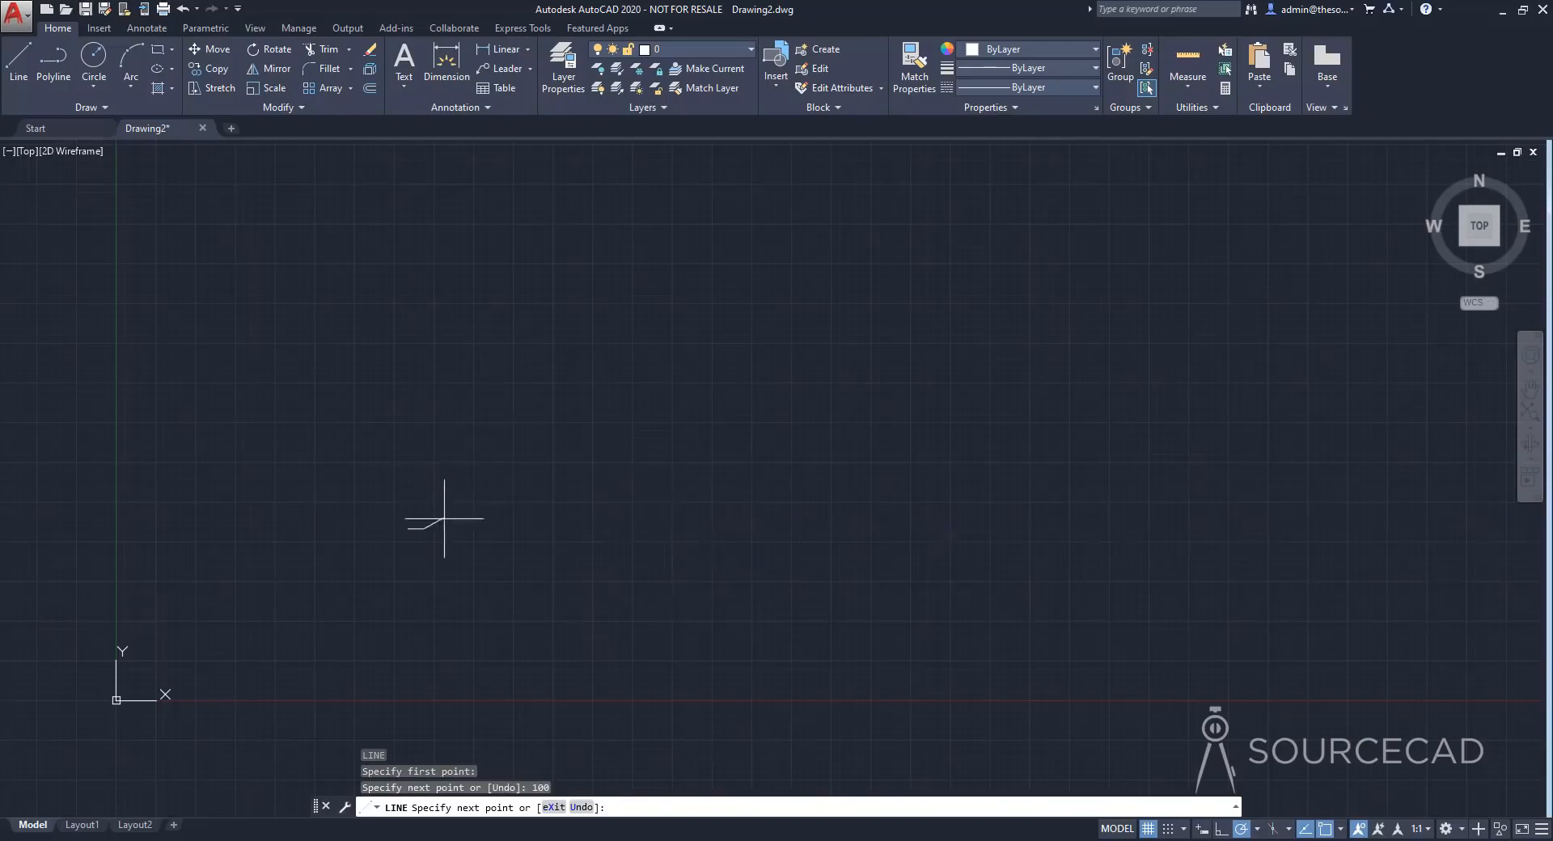
scroll(432, 523, "up", 7)
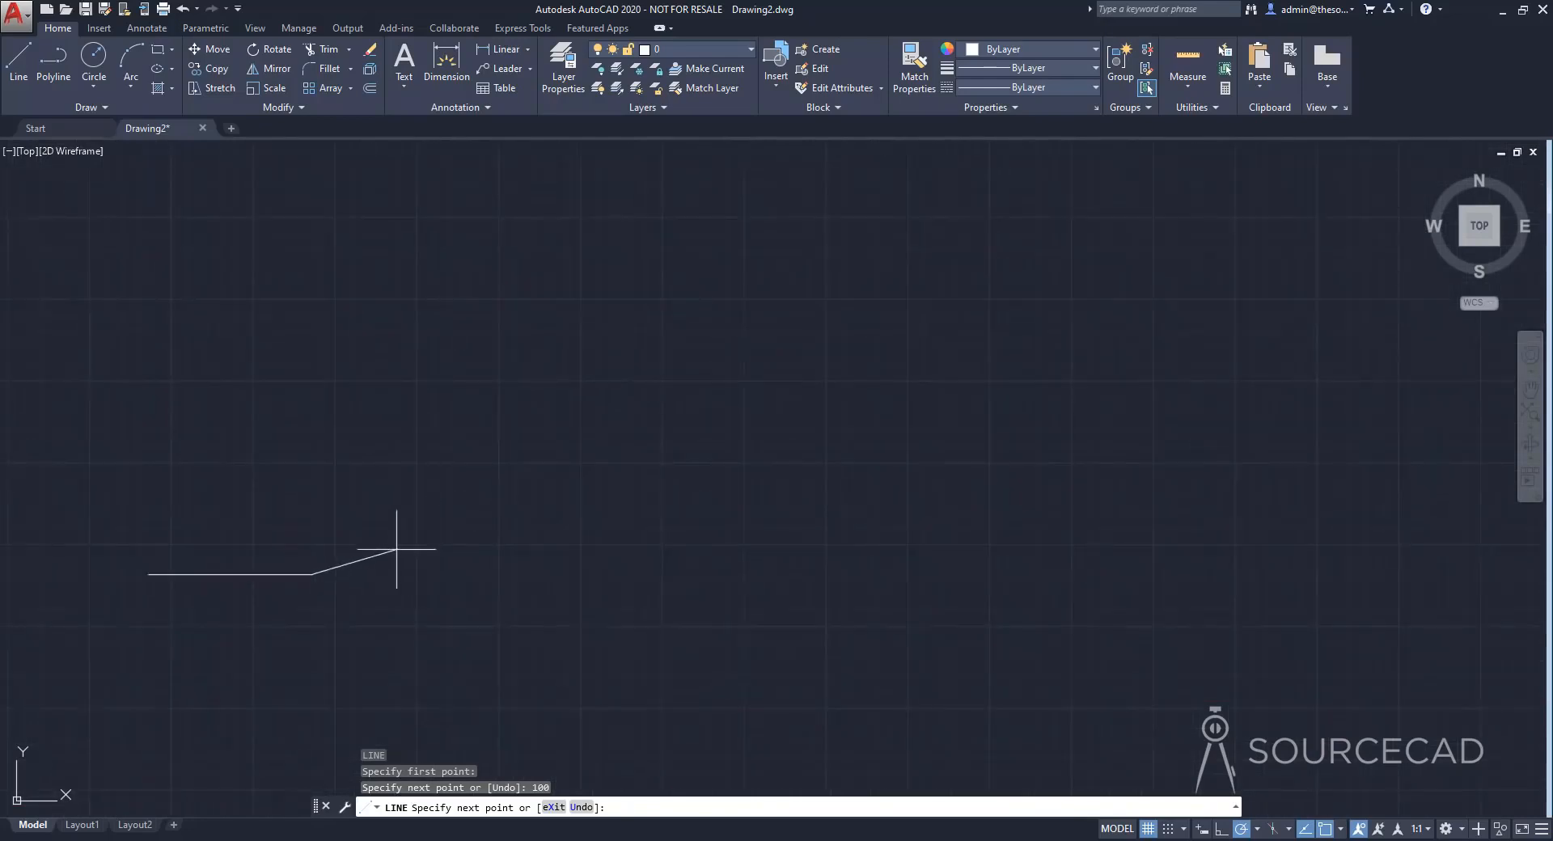
middle_click_drag(403, 538, 697, 500)
scroll(859, 507, "up", 4)
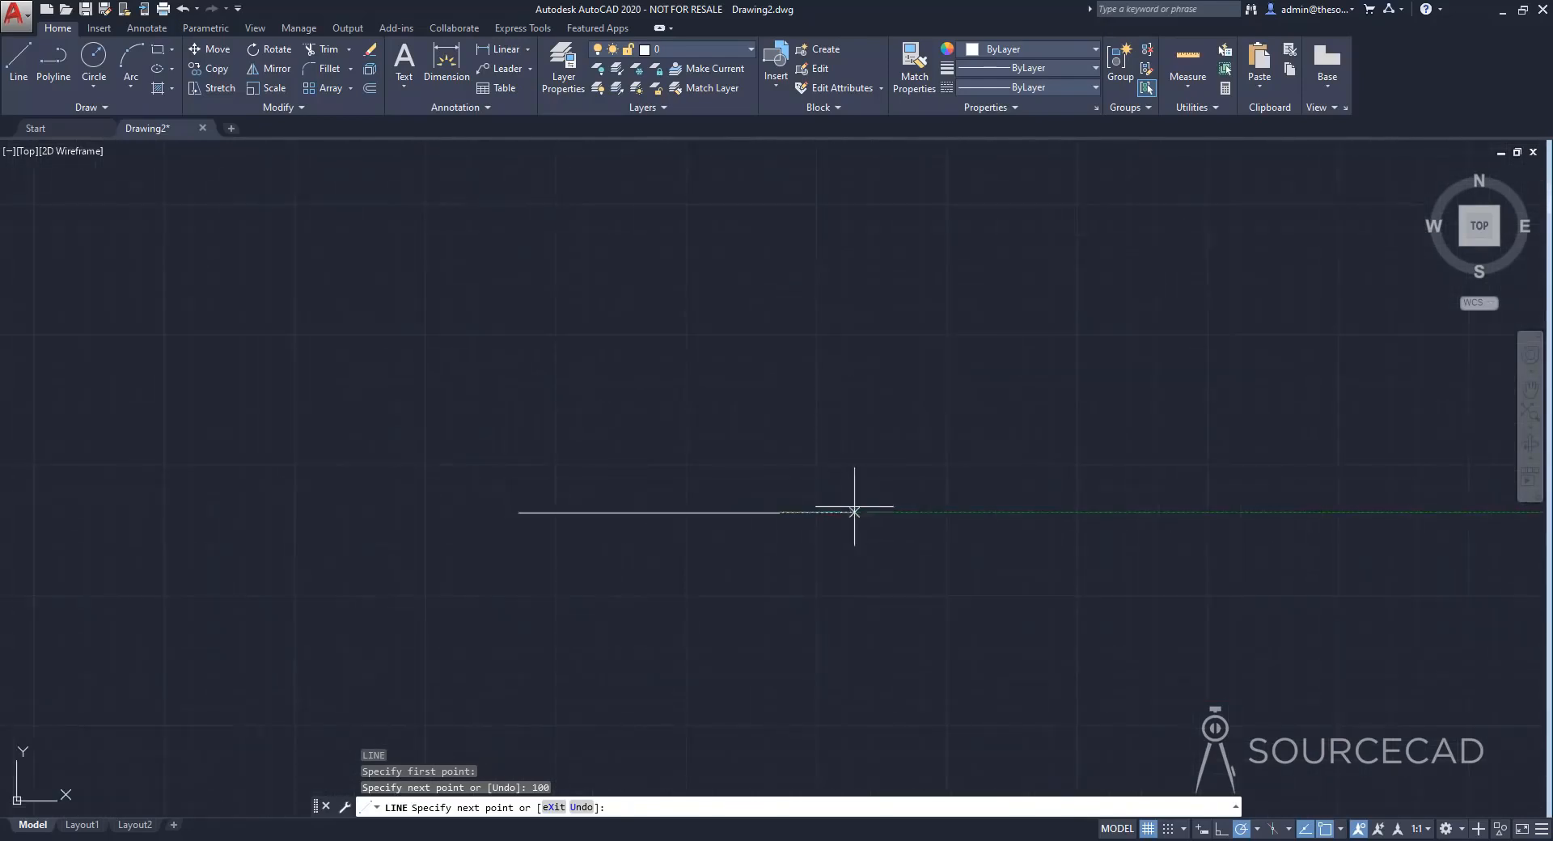
middle_click_drag(808, 508, 961, 571)
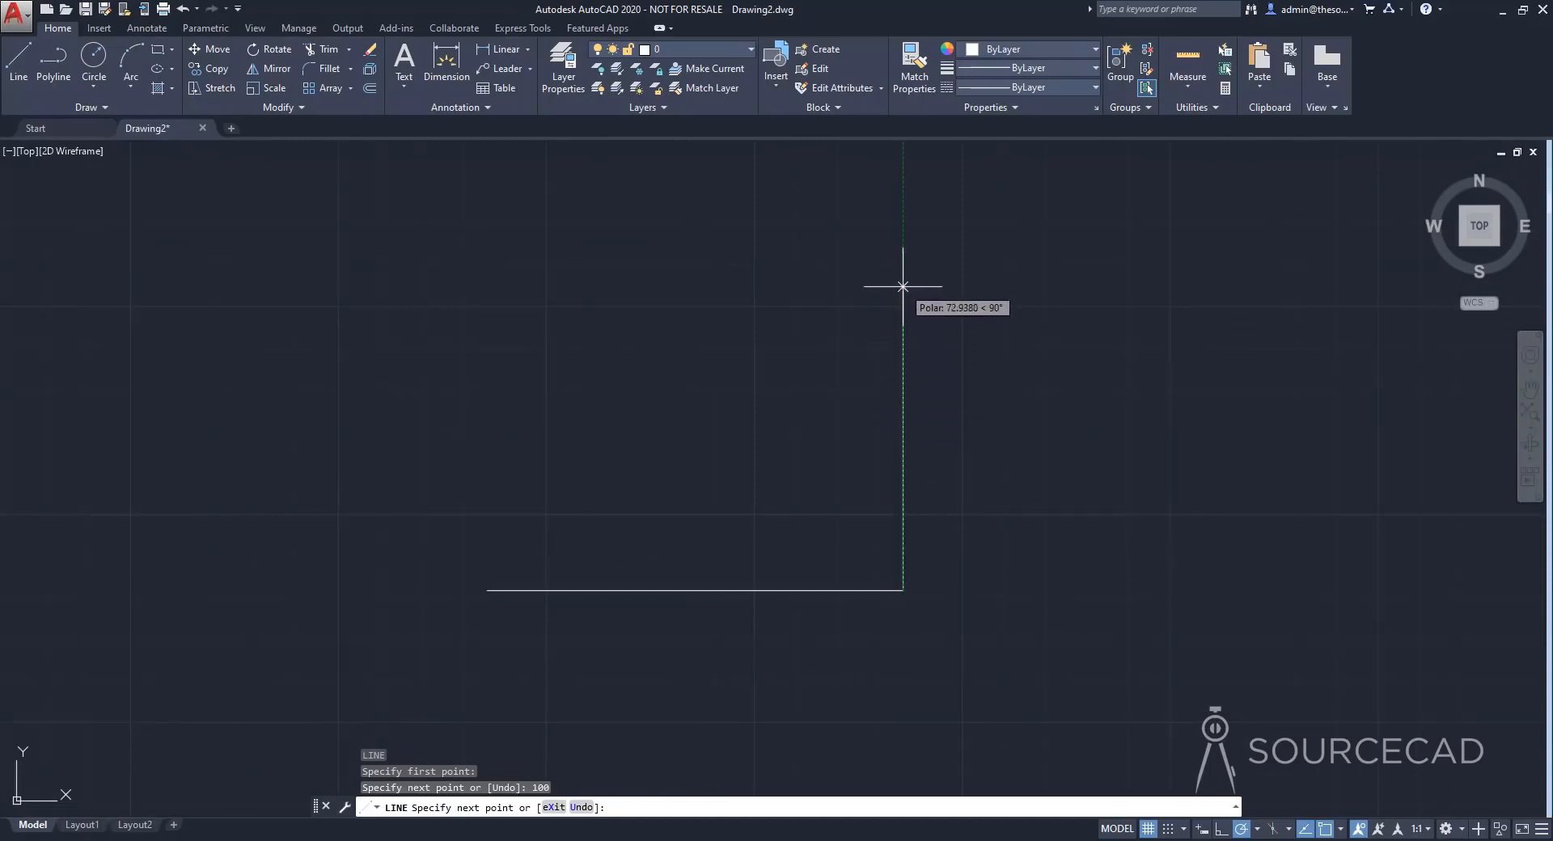
scroll(904, 280, "down", 2)
middle_click_drag(904, 292, 902, 420)
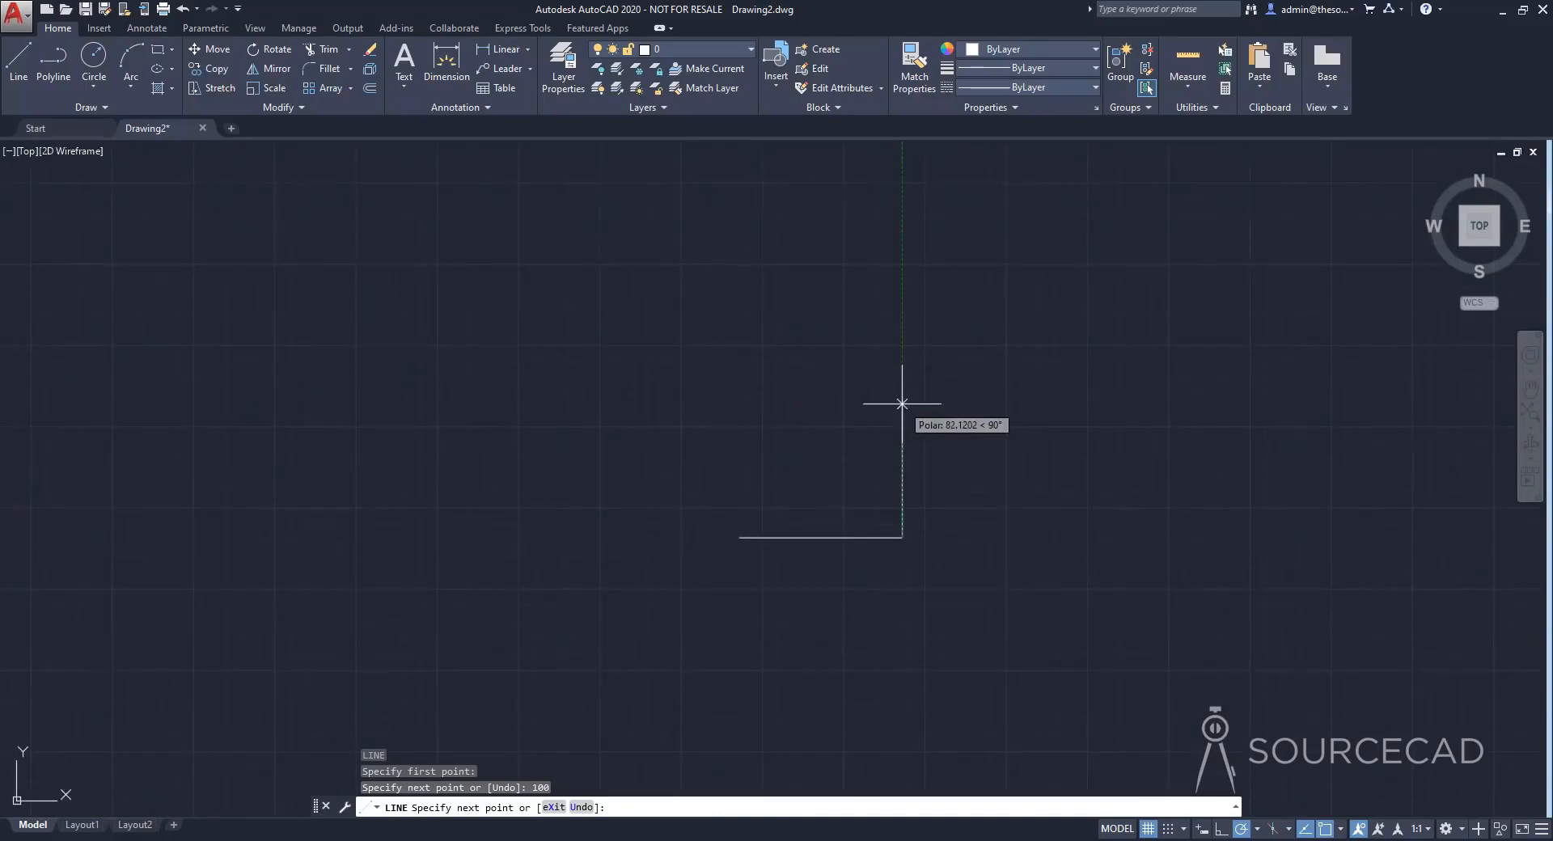
type("50")
key("Return")
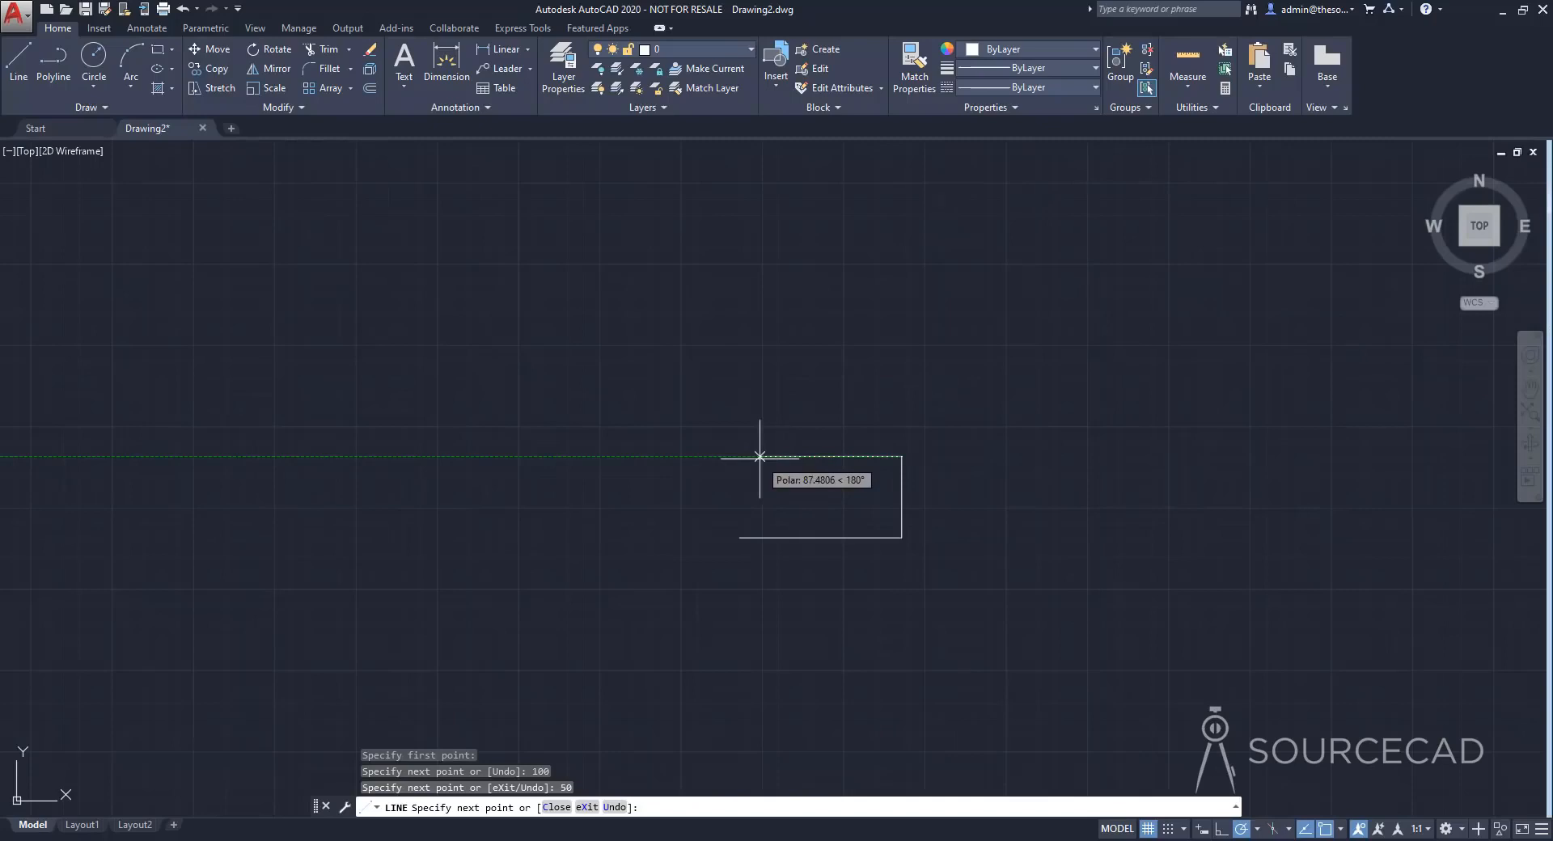
Continue the line with segments of 120 units straight left, 60 units diagonally up to the right, and 100 units horizontally right
type("20")
key("Return")
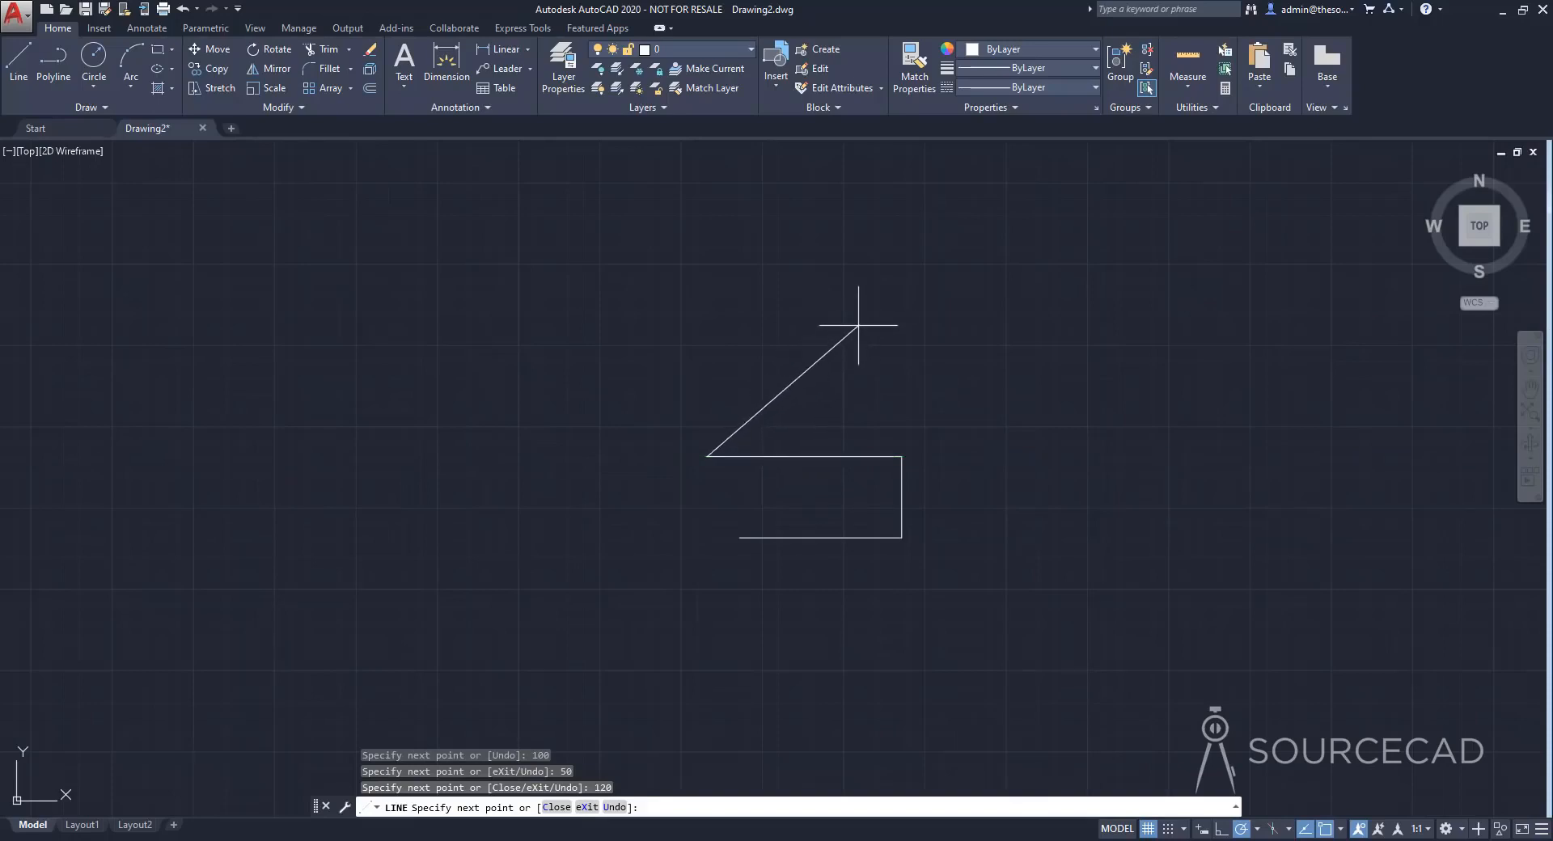
type("60")
key("Return")
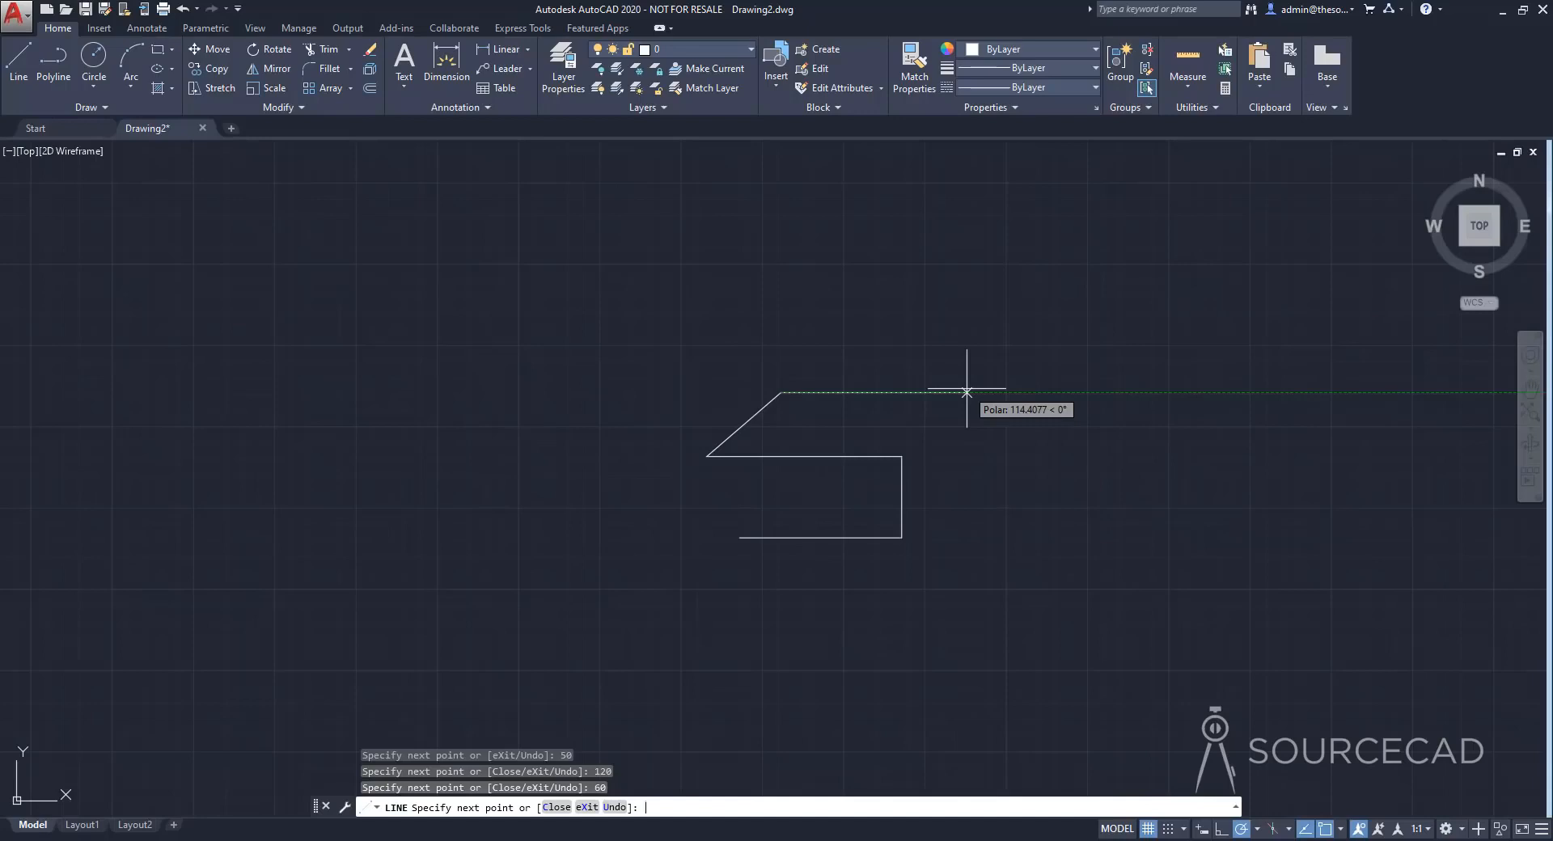
type("100")
key("Return")
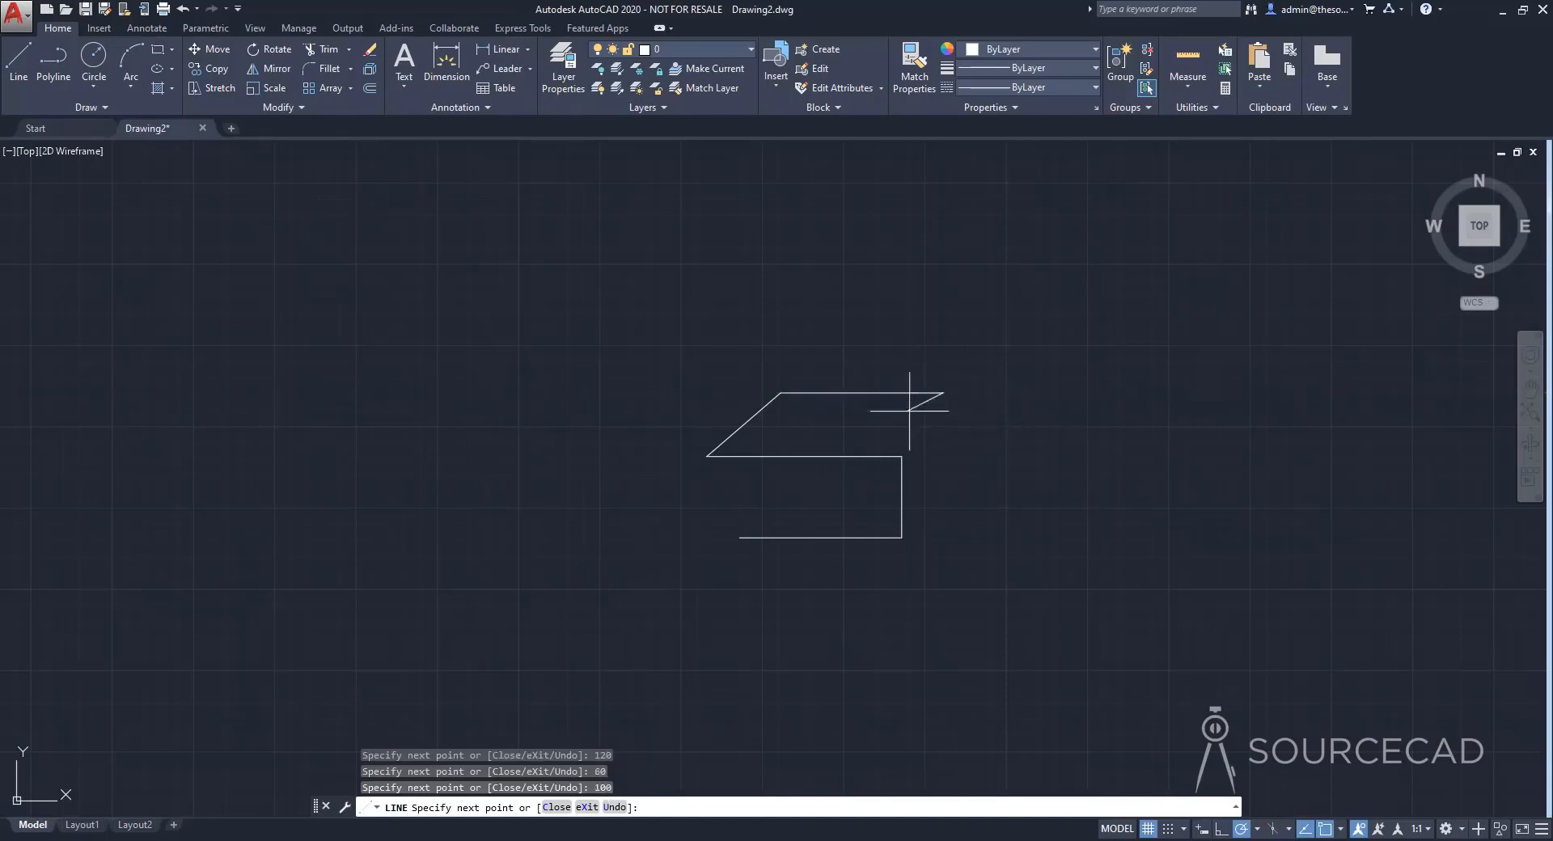
Add a 50-unit segment at an exact 30° angle using an angle override, and end the line
scroll(984, 351, "up", 2)
scroll(983, 351, "up", 2)
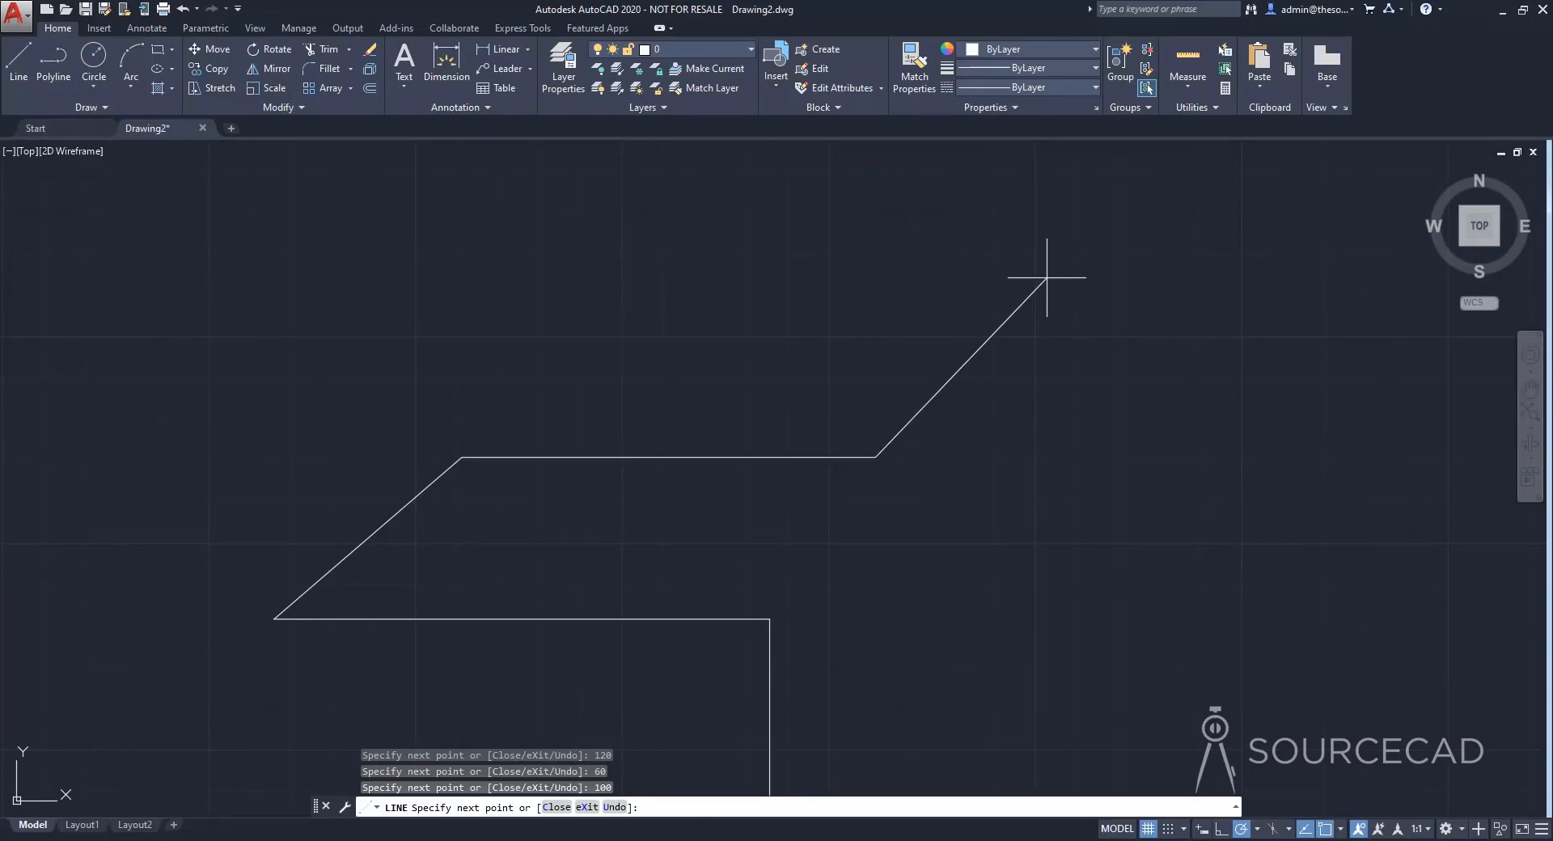
key("F8")
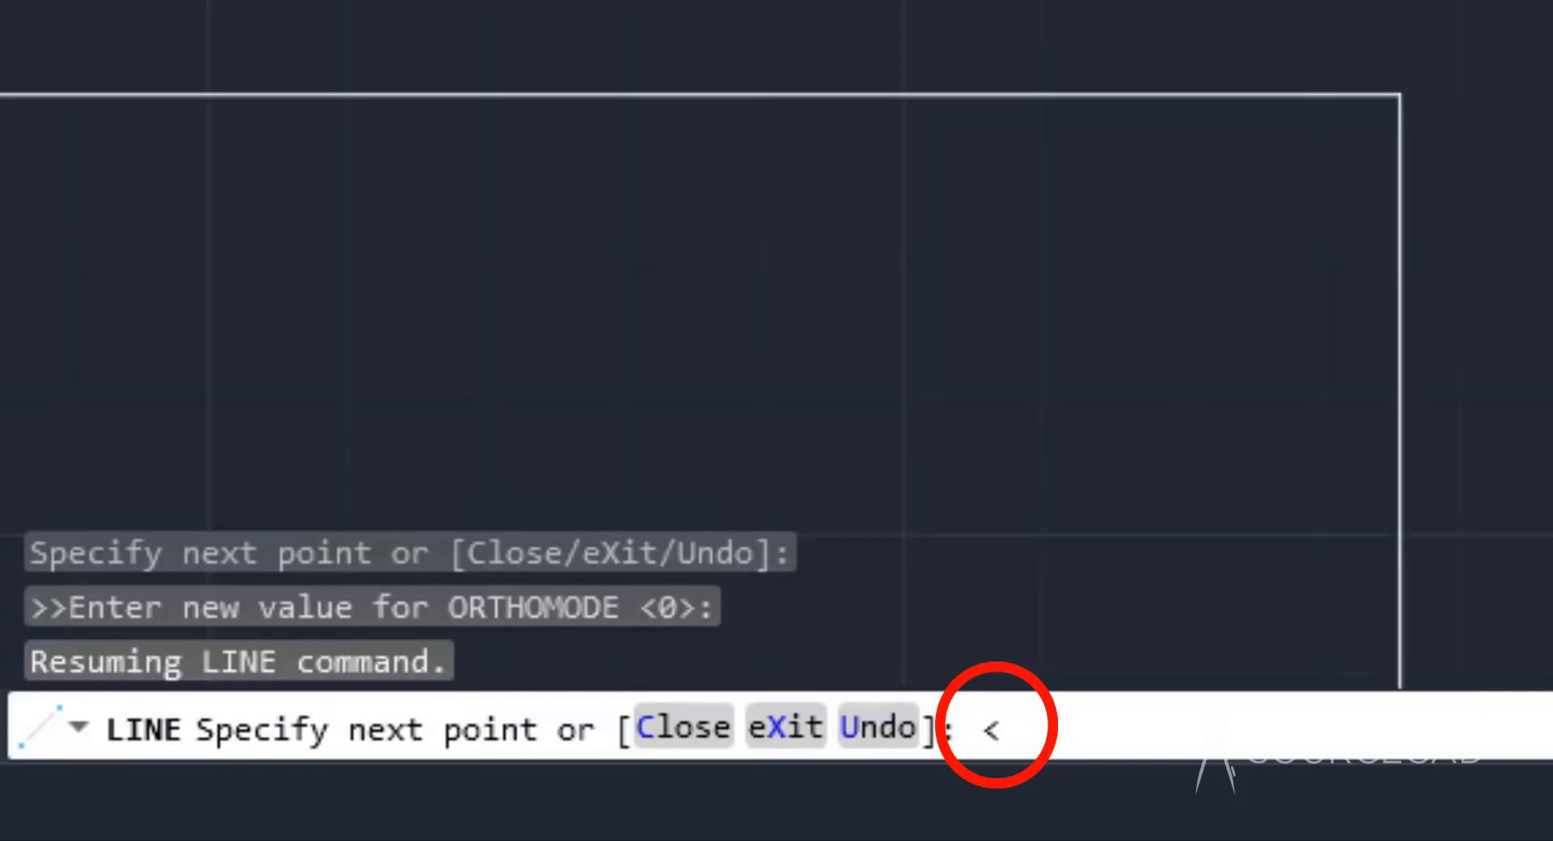
type("30")
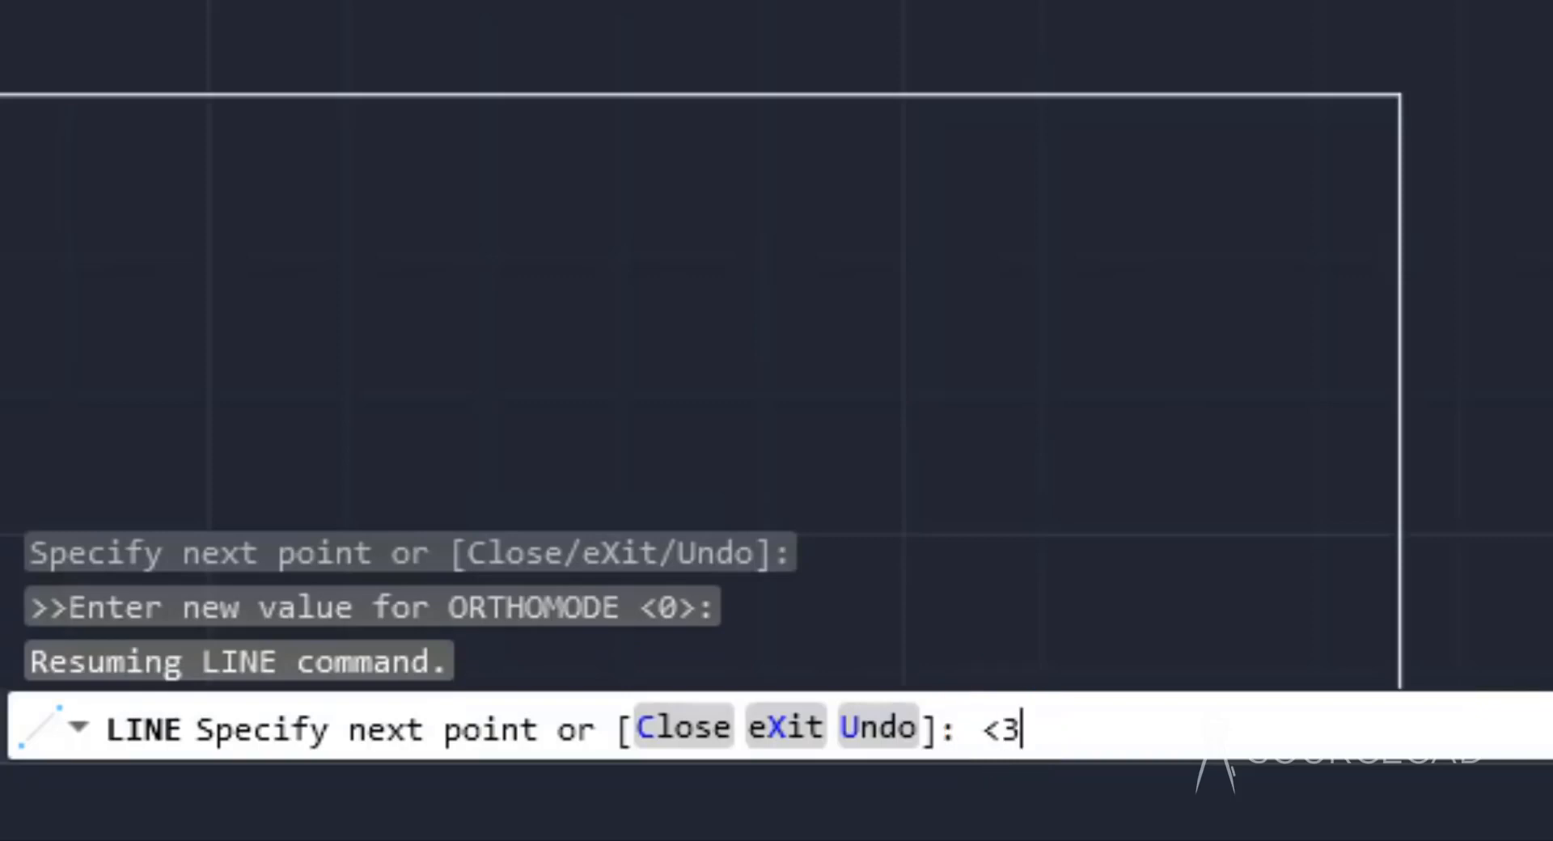
key("Return")
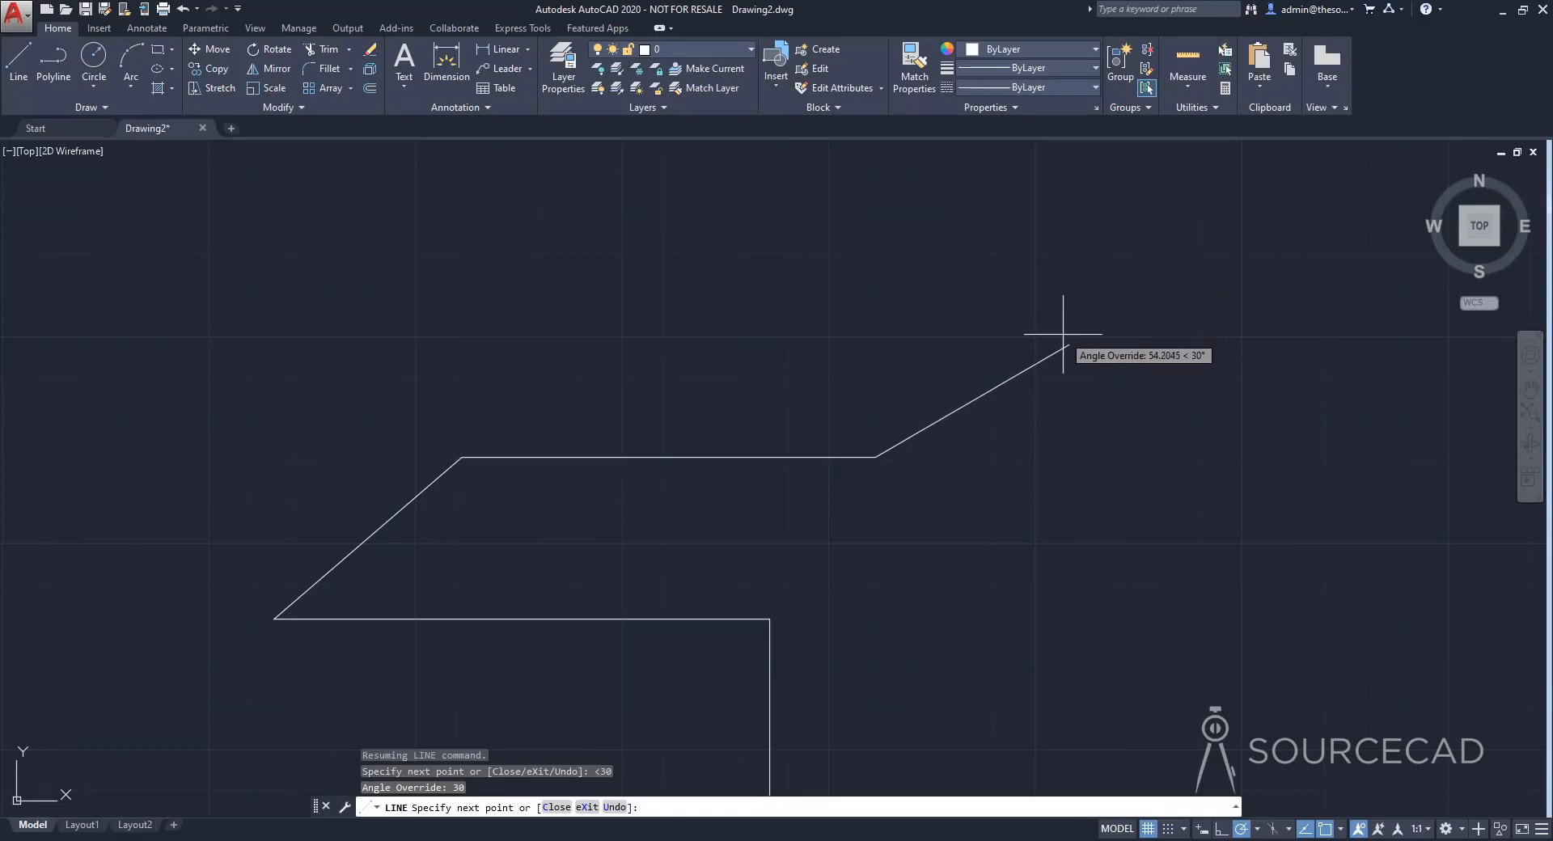
type("50")
key("Return")
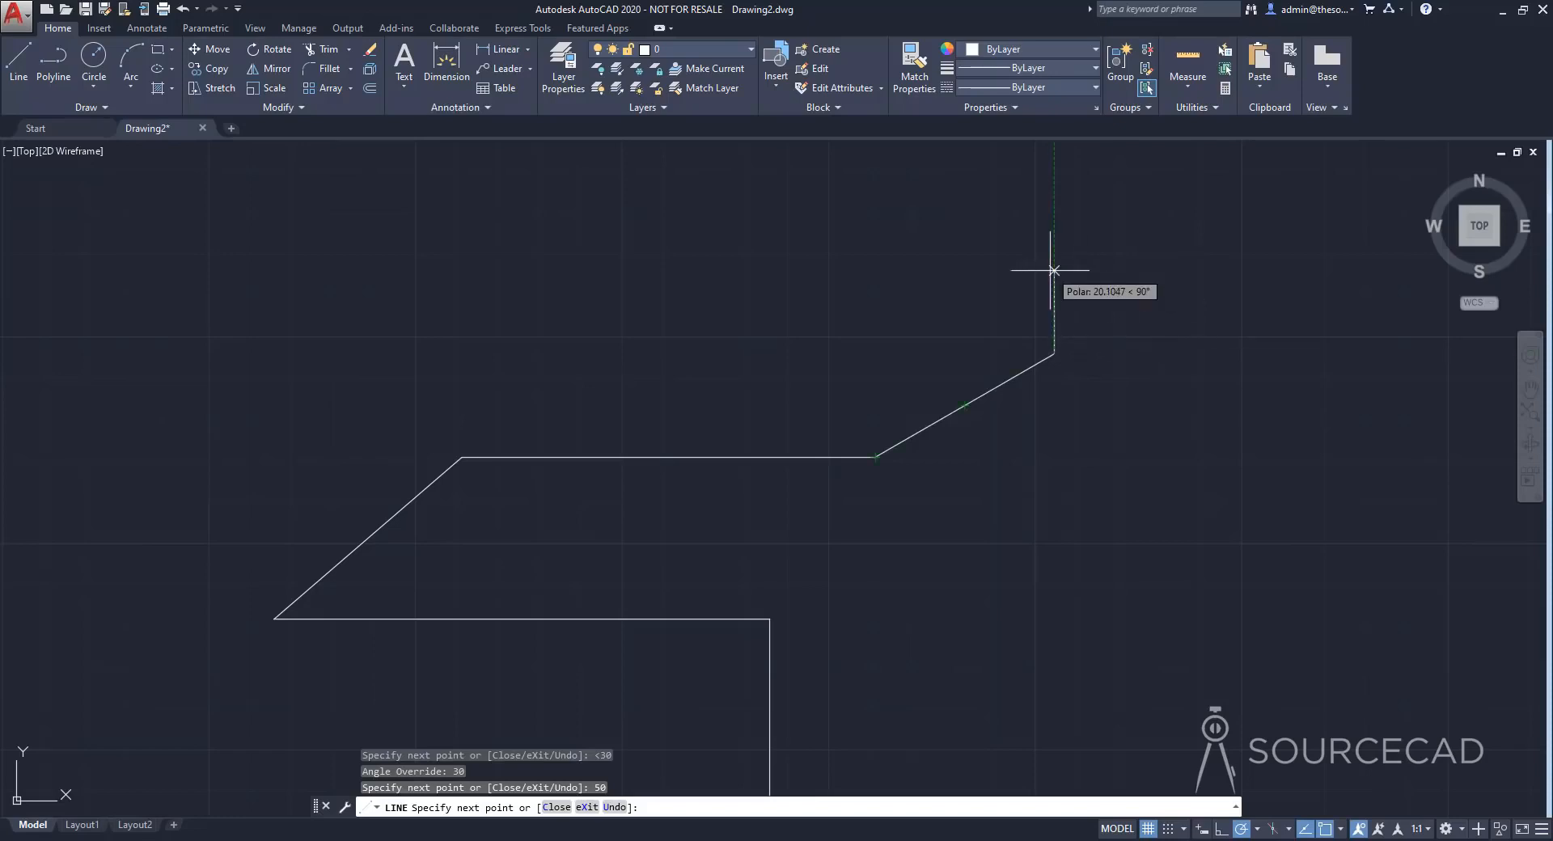
key("Return")
Start a new line and set the polar tracking angles to 30, 60, 90, 120
scroll(1050, 271, "down", 4)
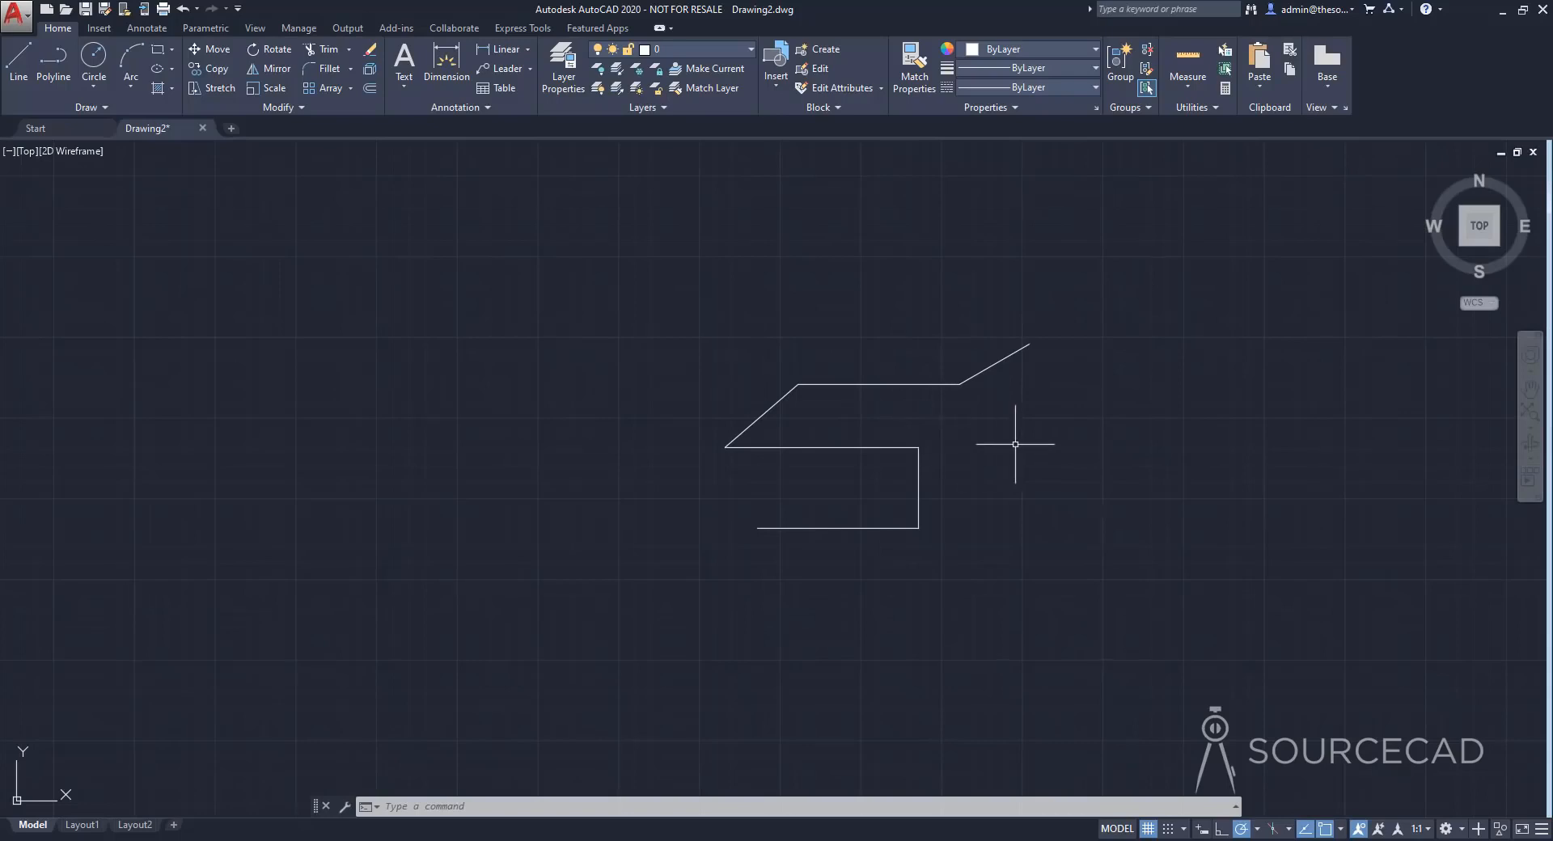
scroll(1016, 445, "up", 2)
mouse_move(1017, 441)
middle_mouse_down()
mouse_move(846, 486)
mouse_move(639, 509)
middle_mouse_up()
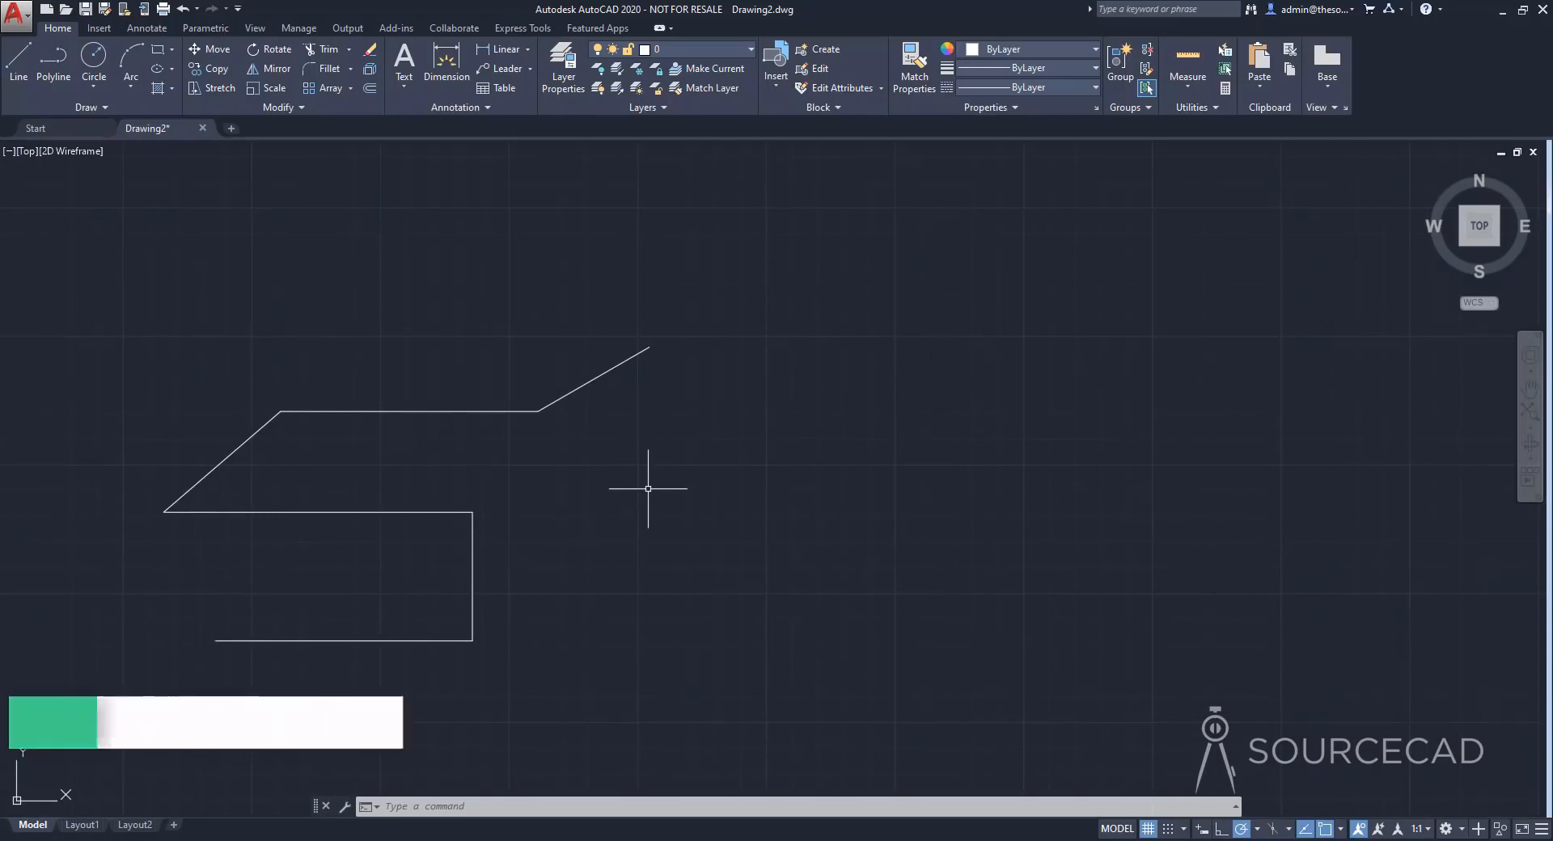
left_click(19, 61)
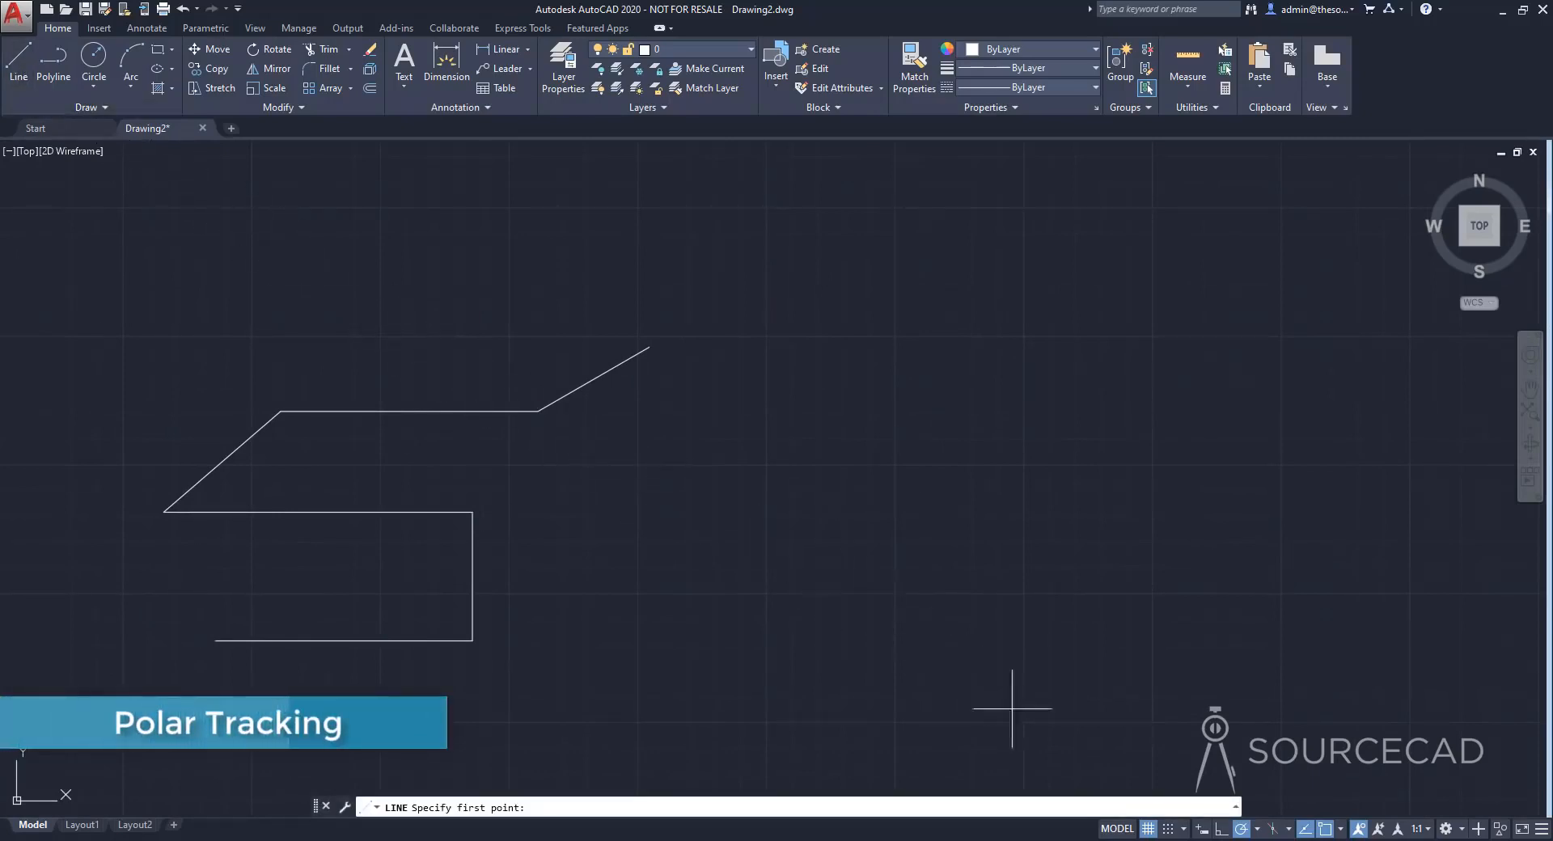
left_click(1258, 831)
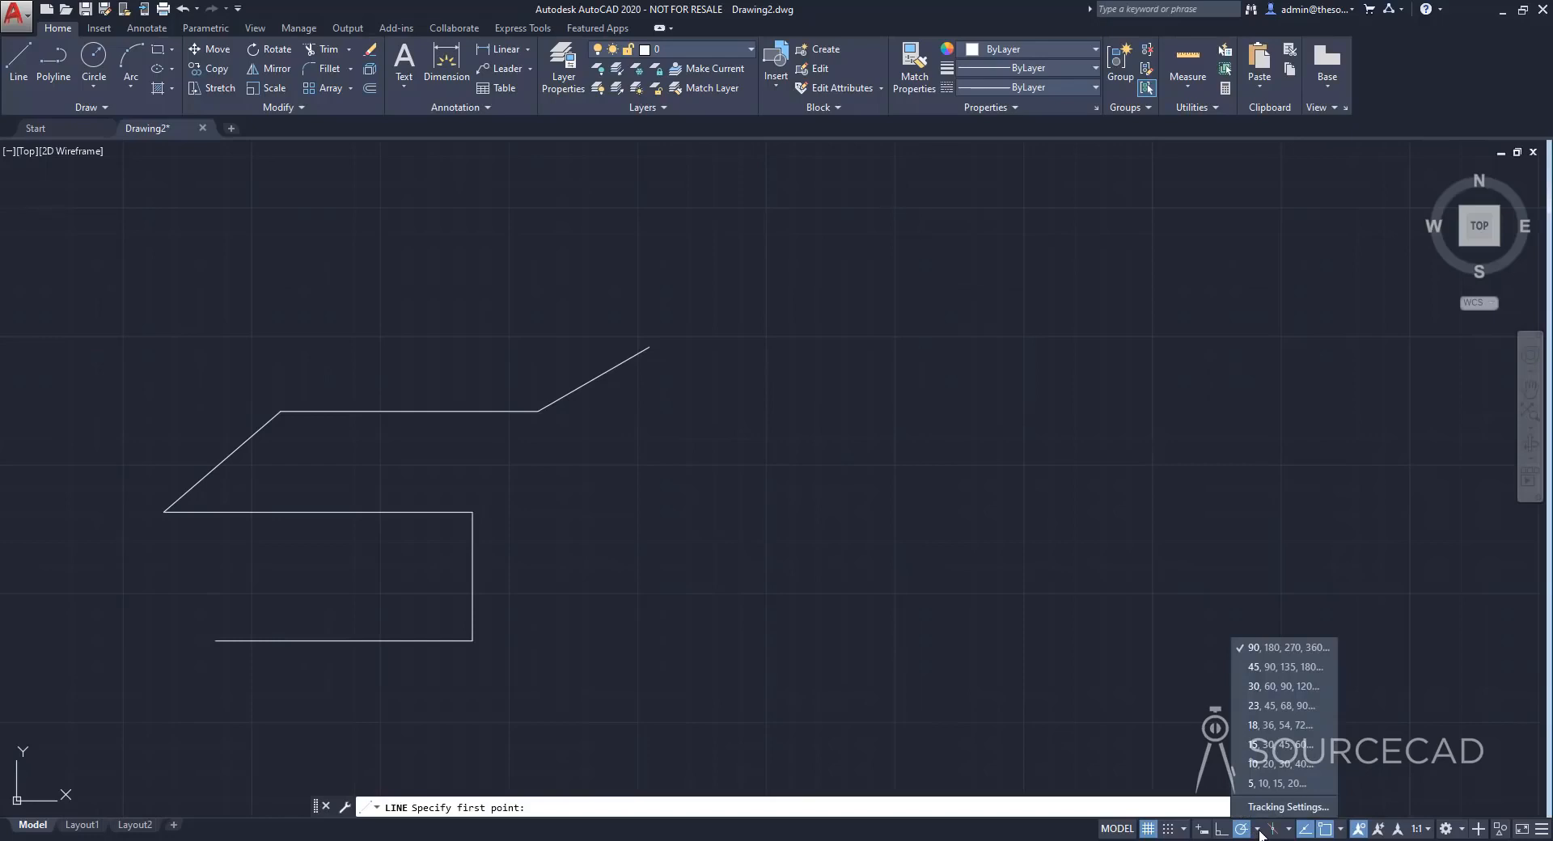
left_click(1288, 688)
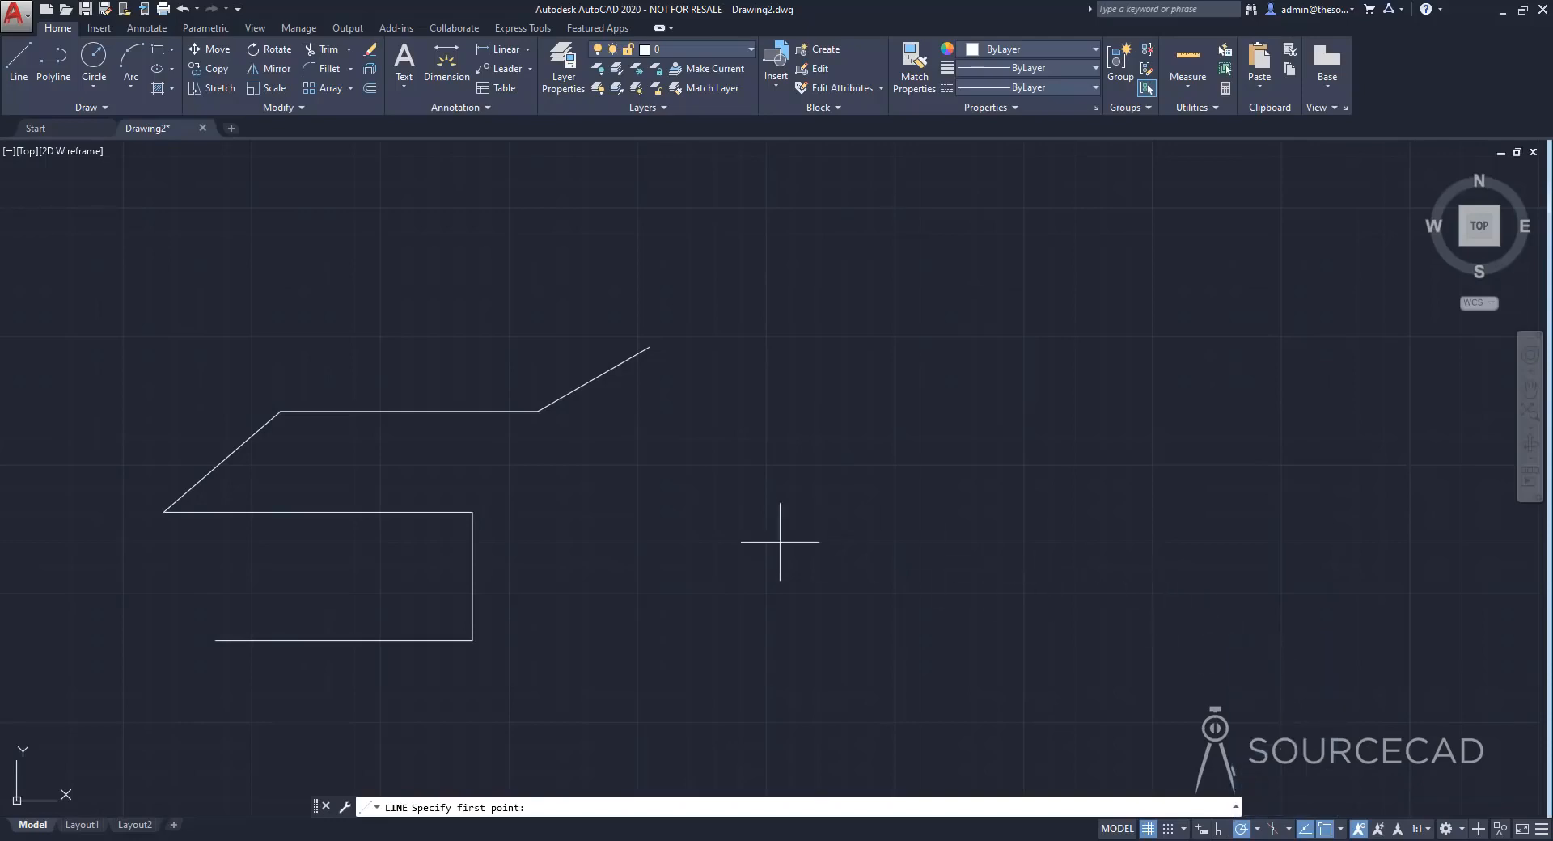
Draw a horizontal segment right of the first shape, continue it with a 60-unit segment at 60°, and end the line
left_click(802, 633)
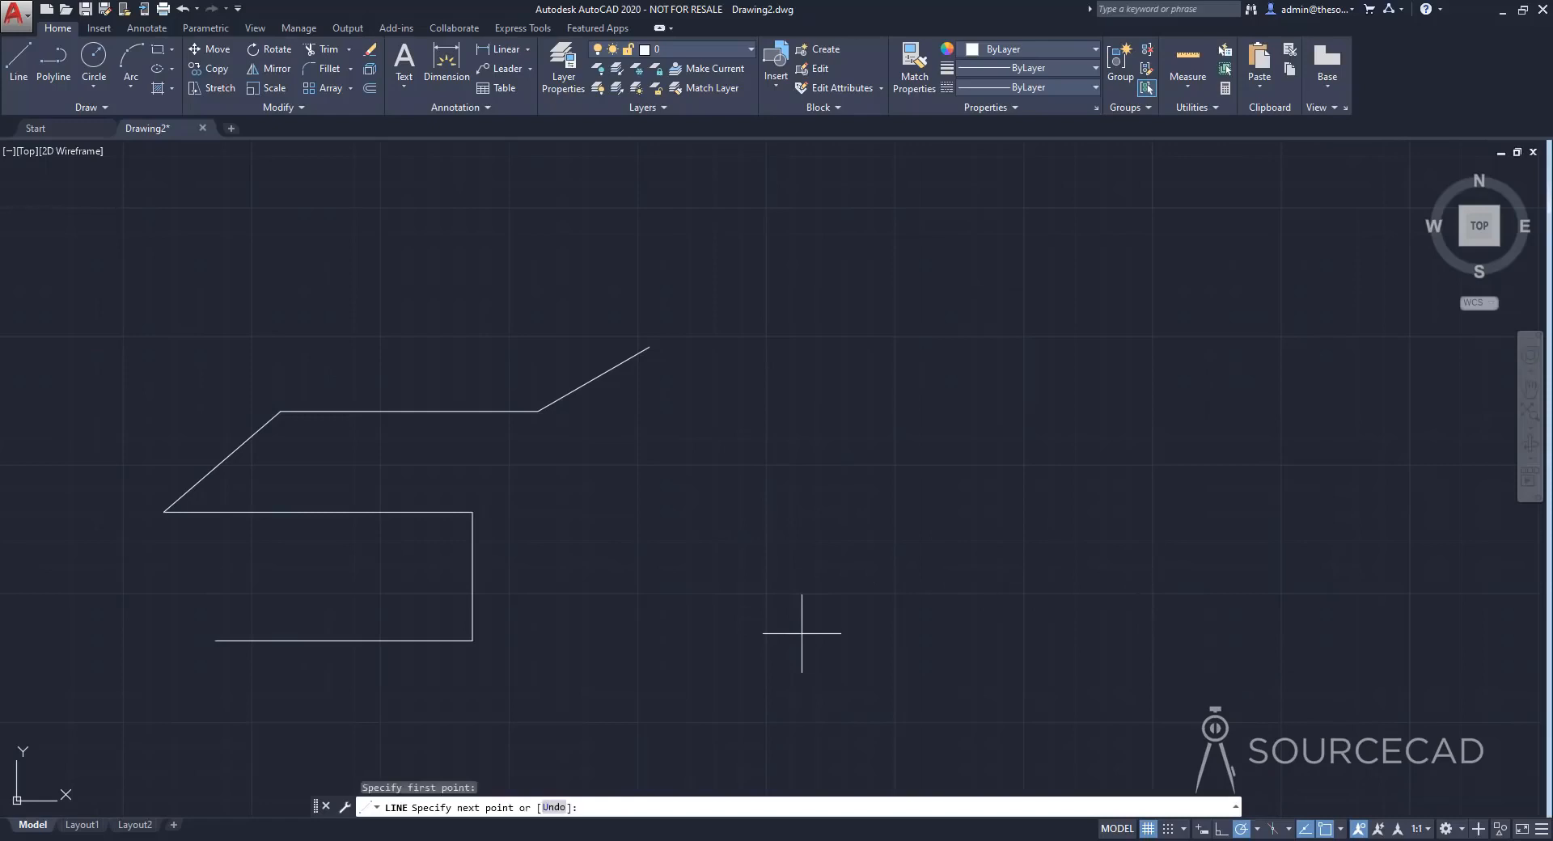
left_click(1014, 633)
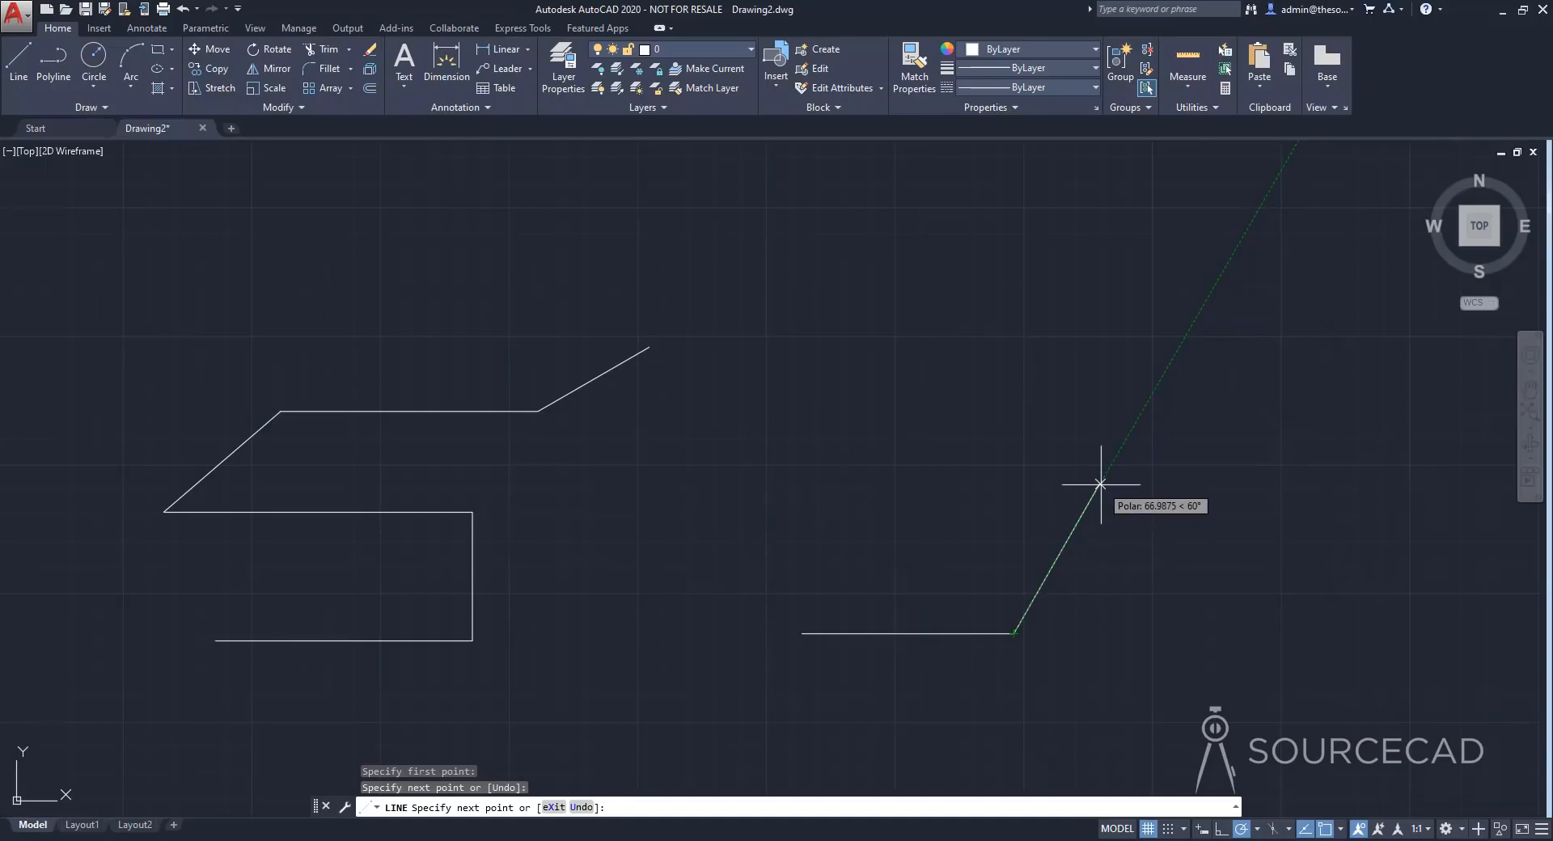
type("60")
key("Return")
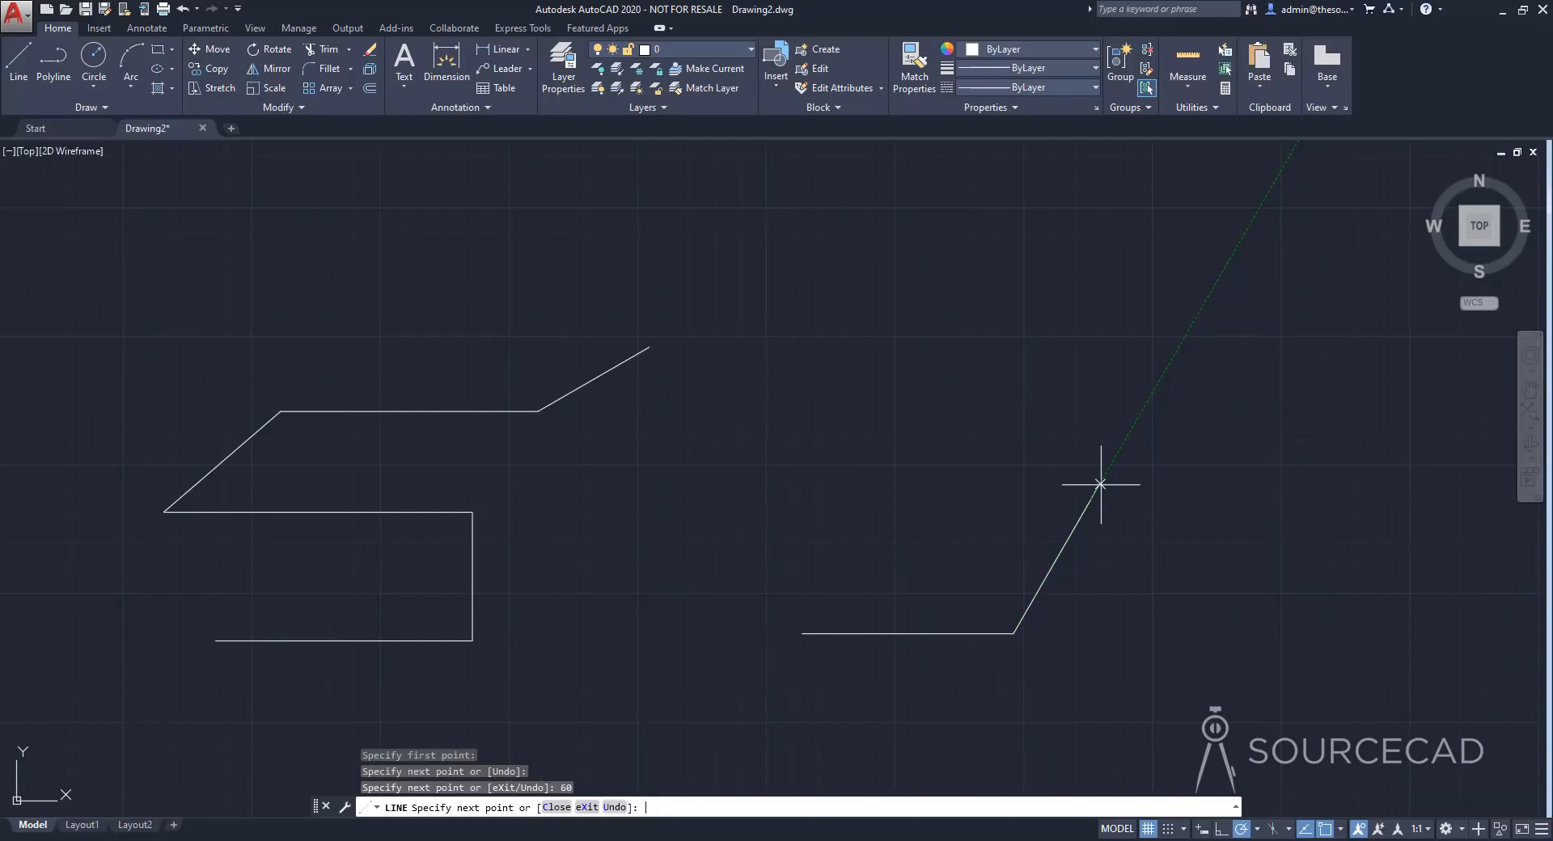
key("Return")
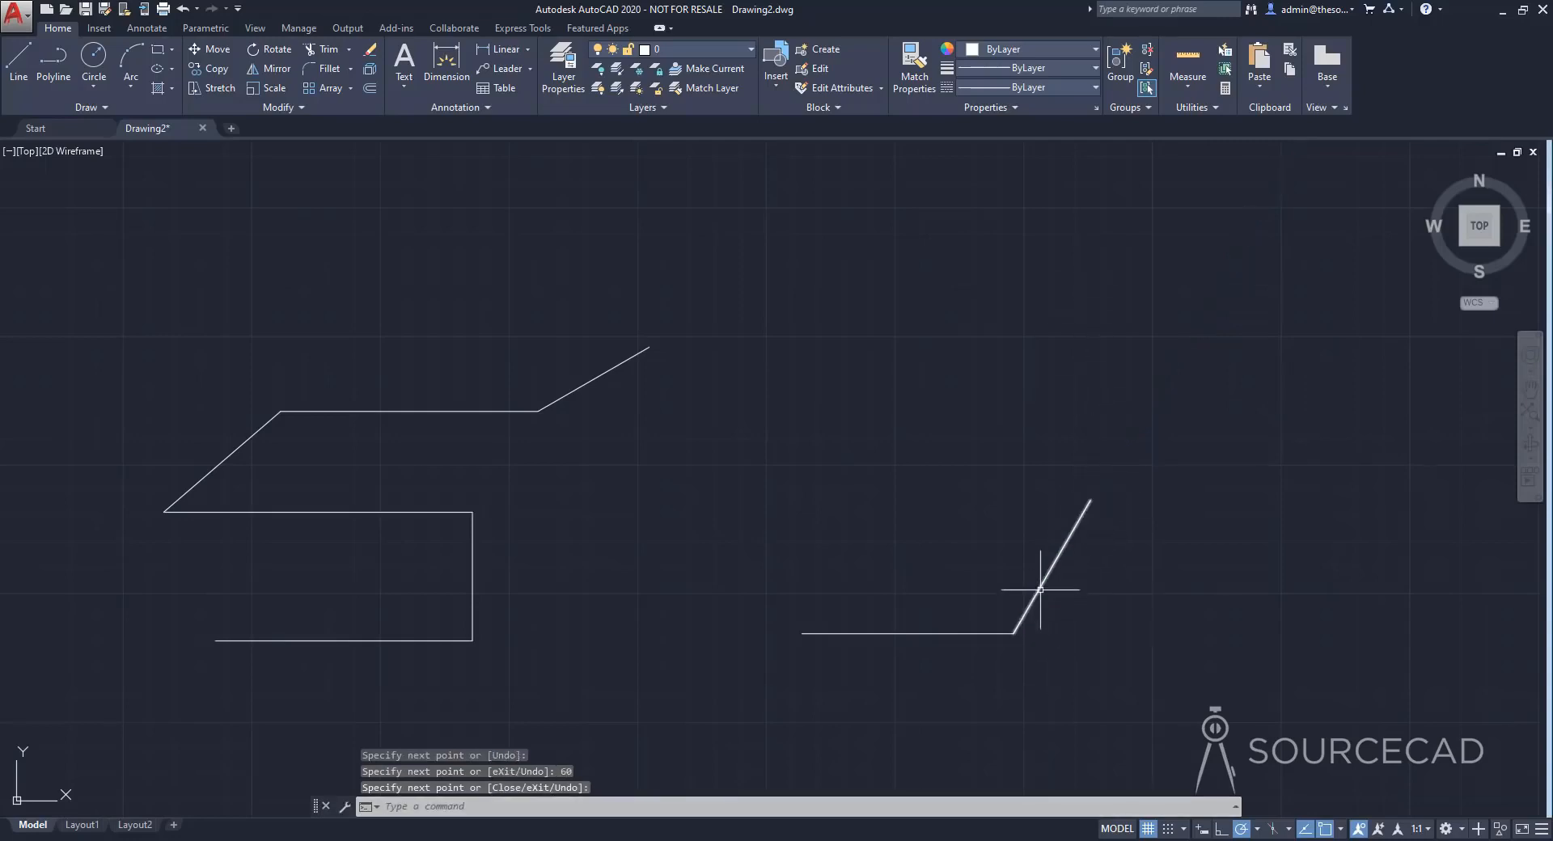
Set the polar tracking angles to 90, 180, 270, 360, and switch polar tracking off and on again
left_click(1258, 831)
left_click(1279, 652)
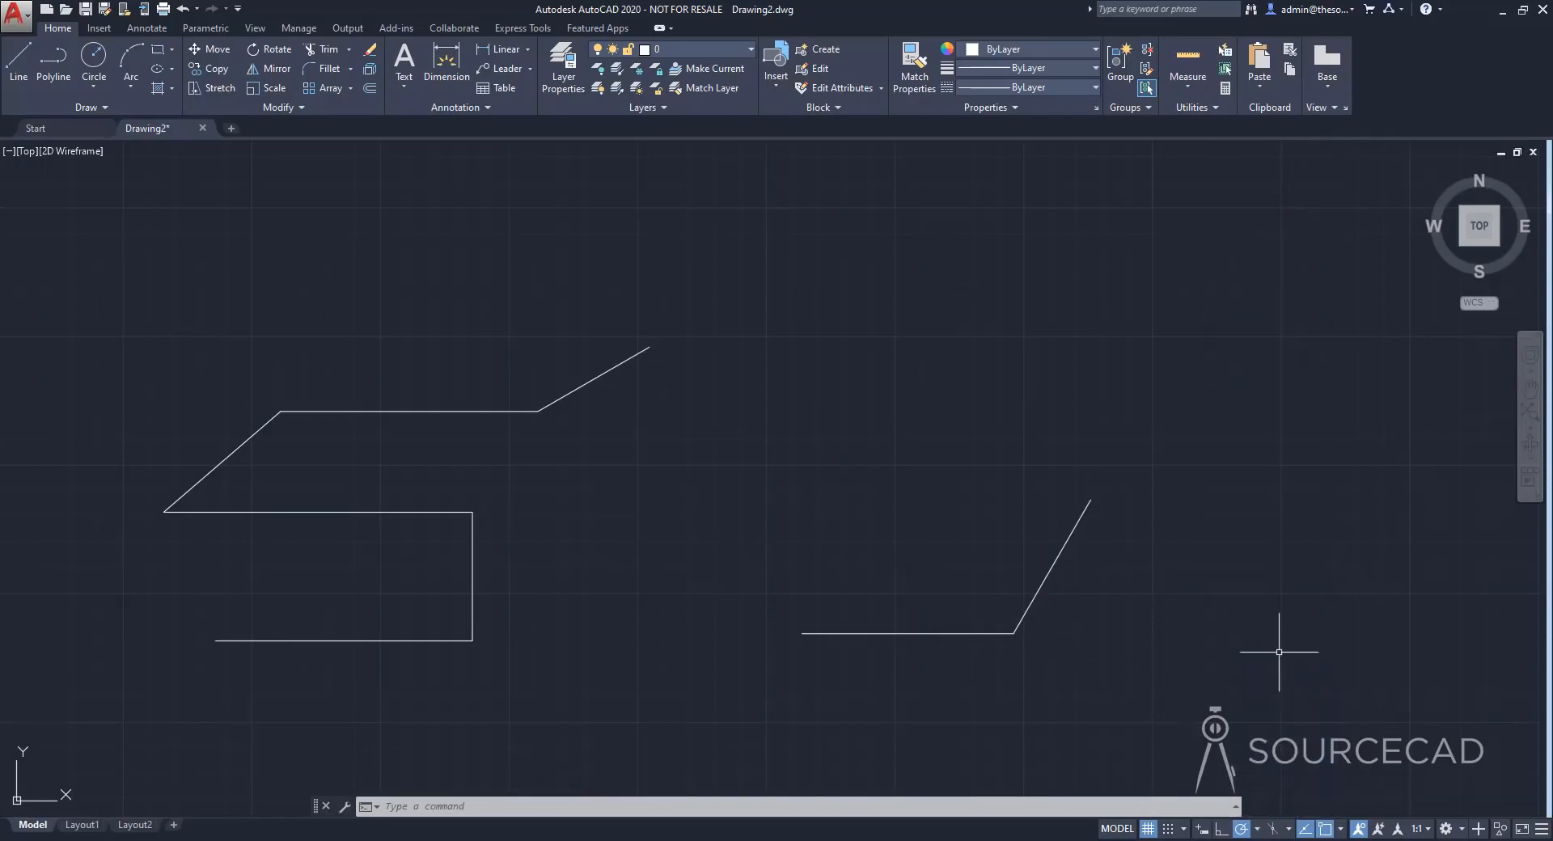
left_click(1258, 830)
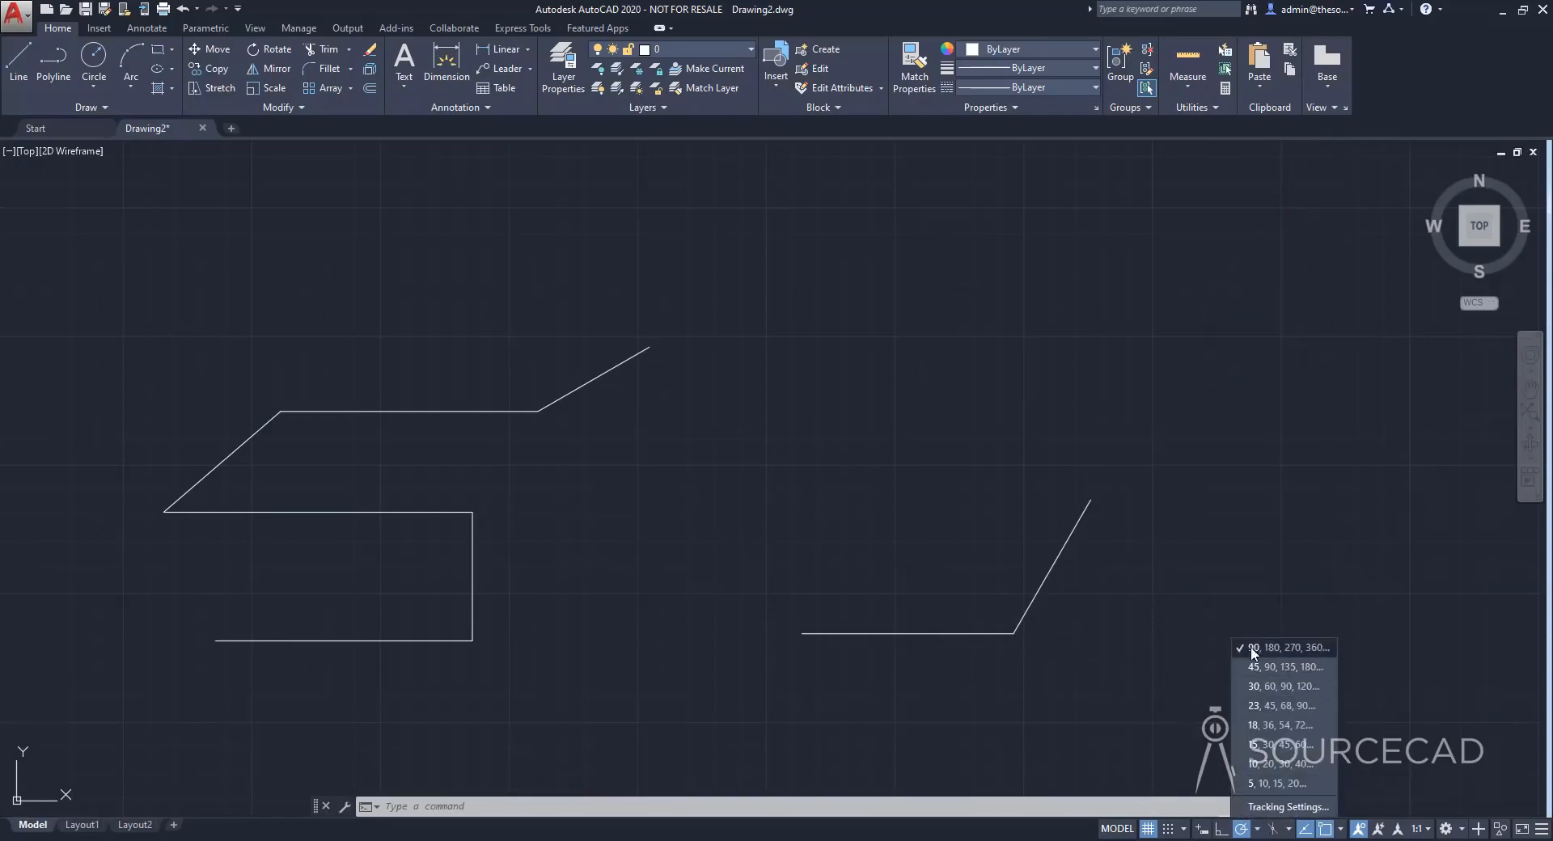
left_click(1262, 647)
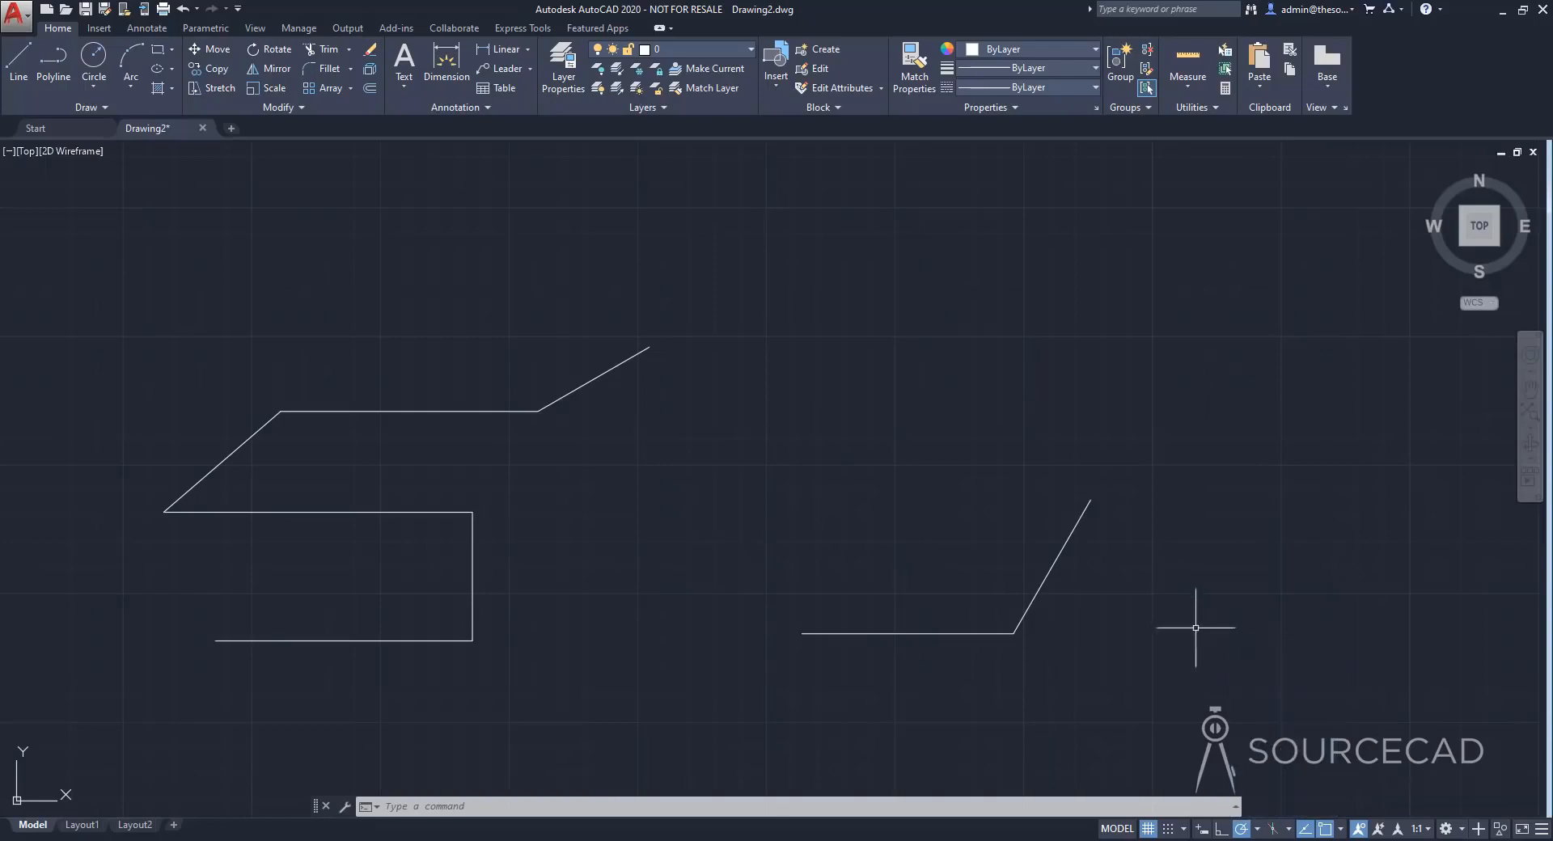
left_click(1243, 830)
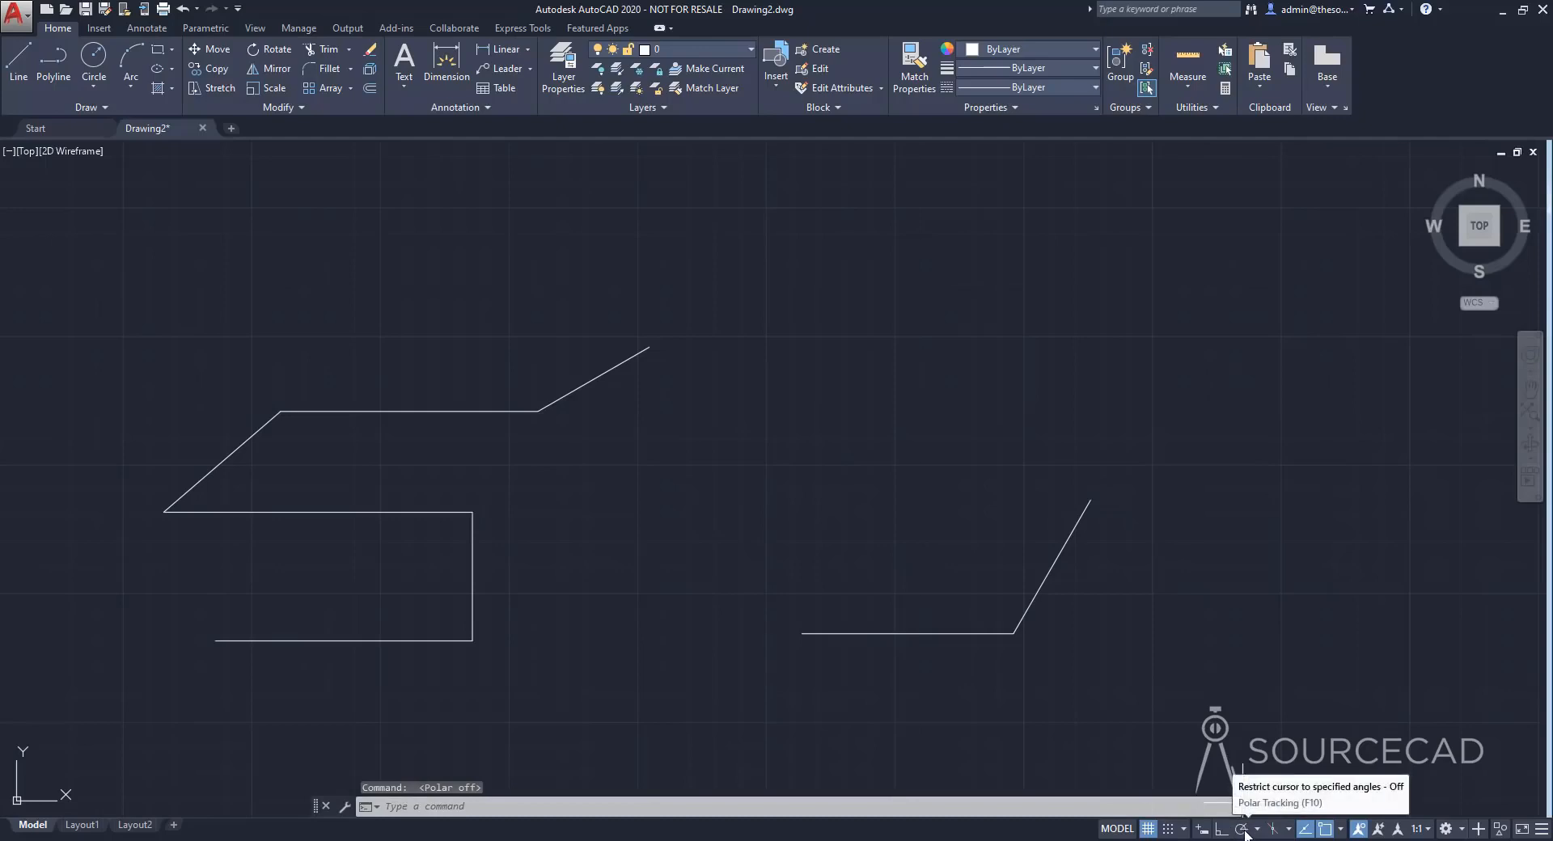
left_click(1243, 830)
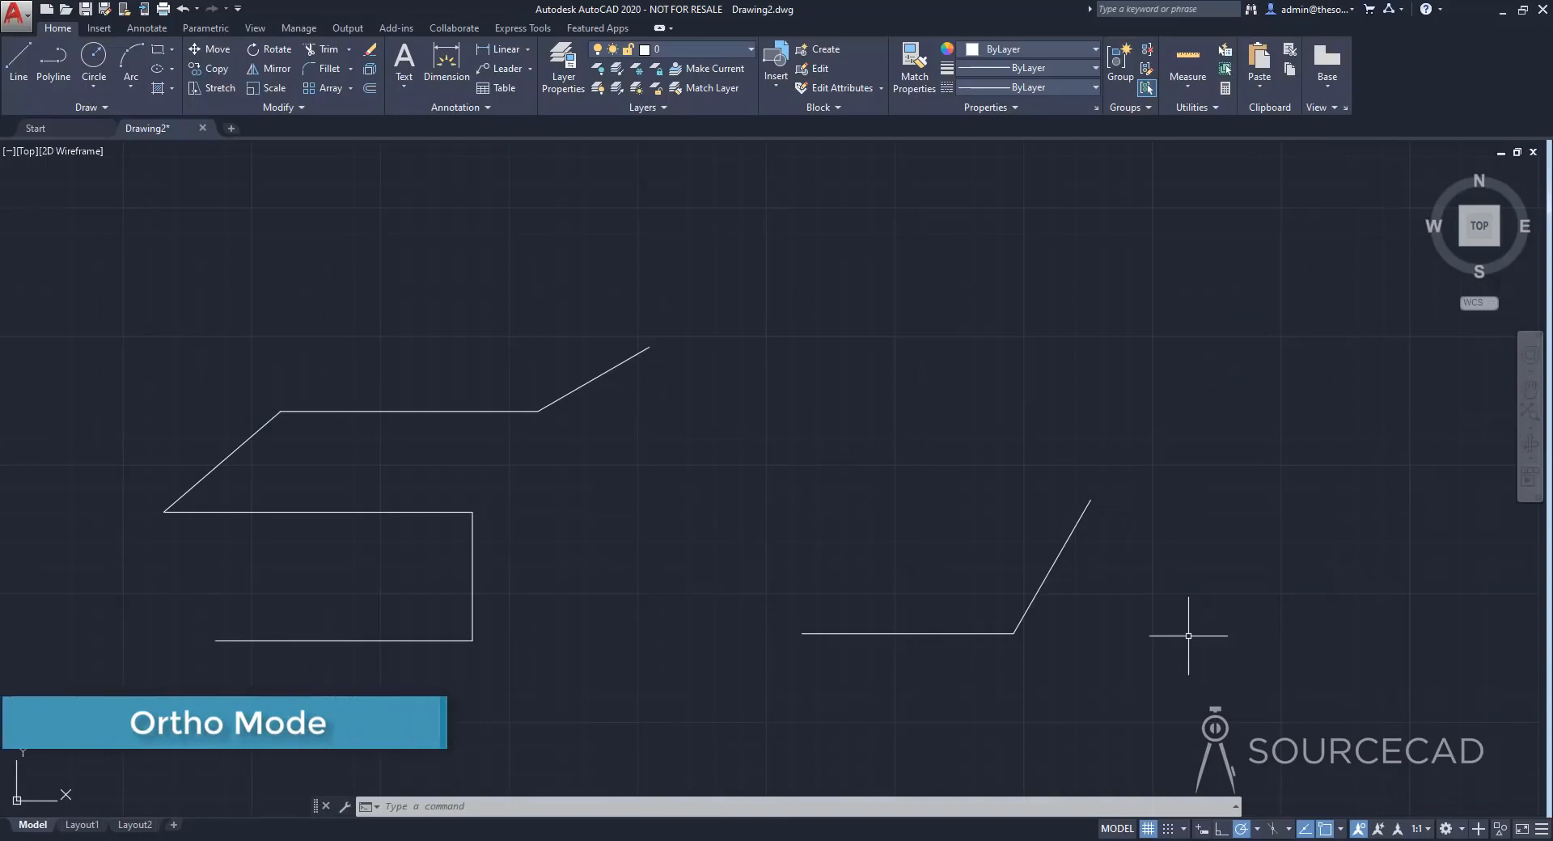
Turn on Ortho mode and draw a stepped line right of the existing shapes, going down, right, up and right
left_click(1222, 830)
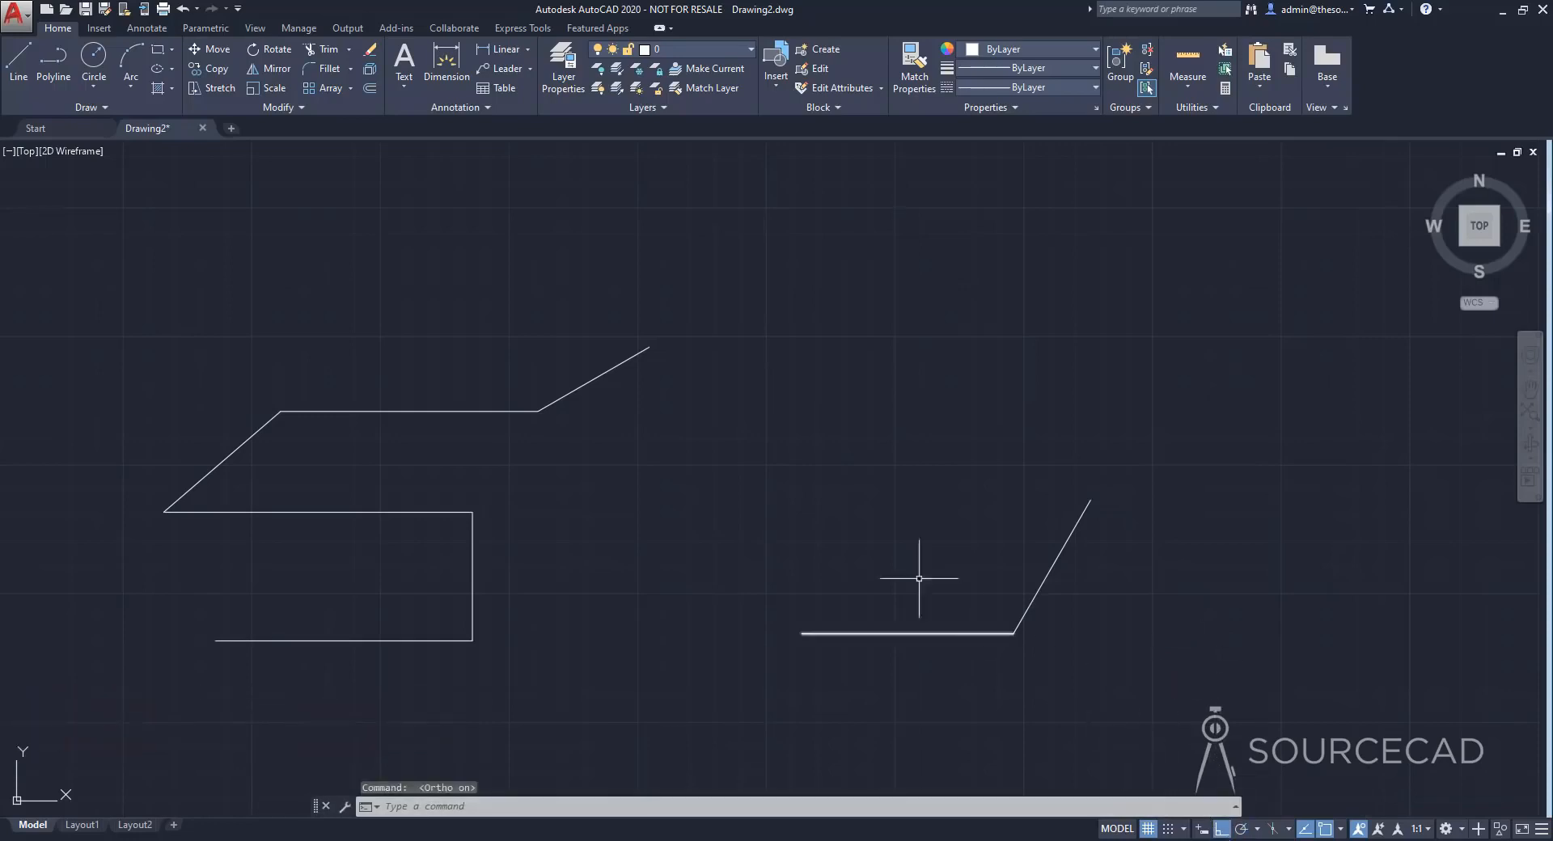
left_click(18, 63)
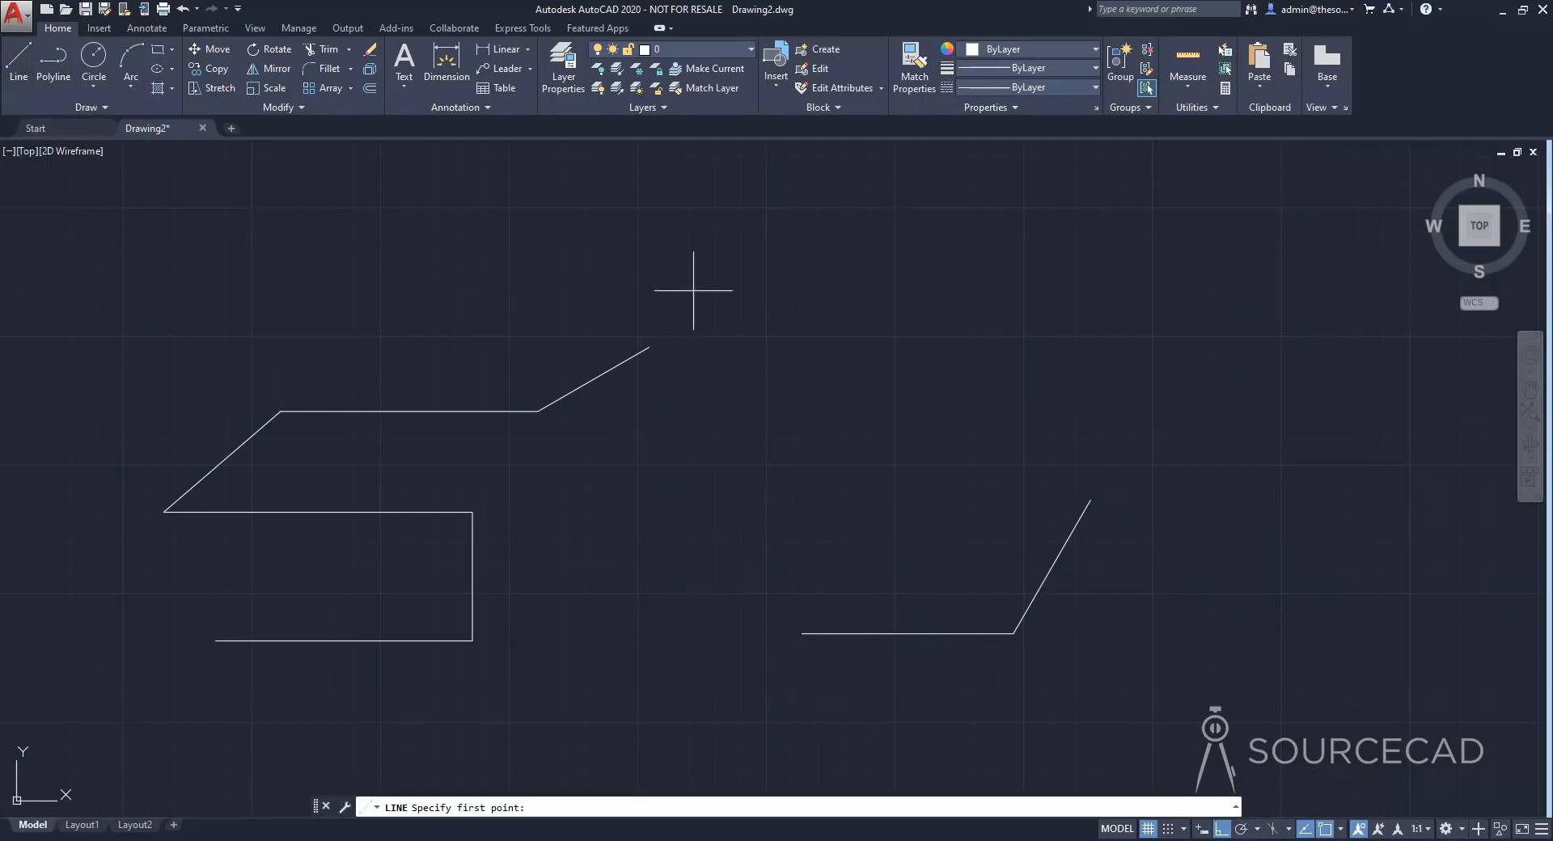
scroll(693, 290, "down", 2)
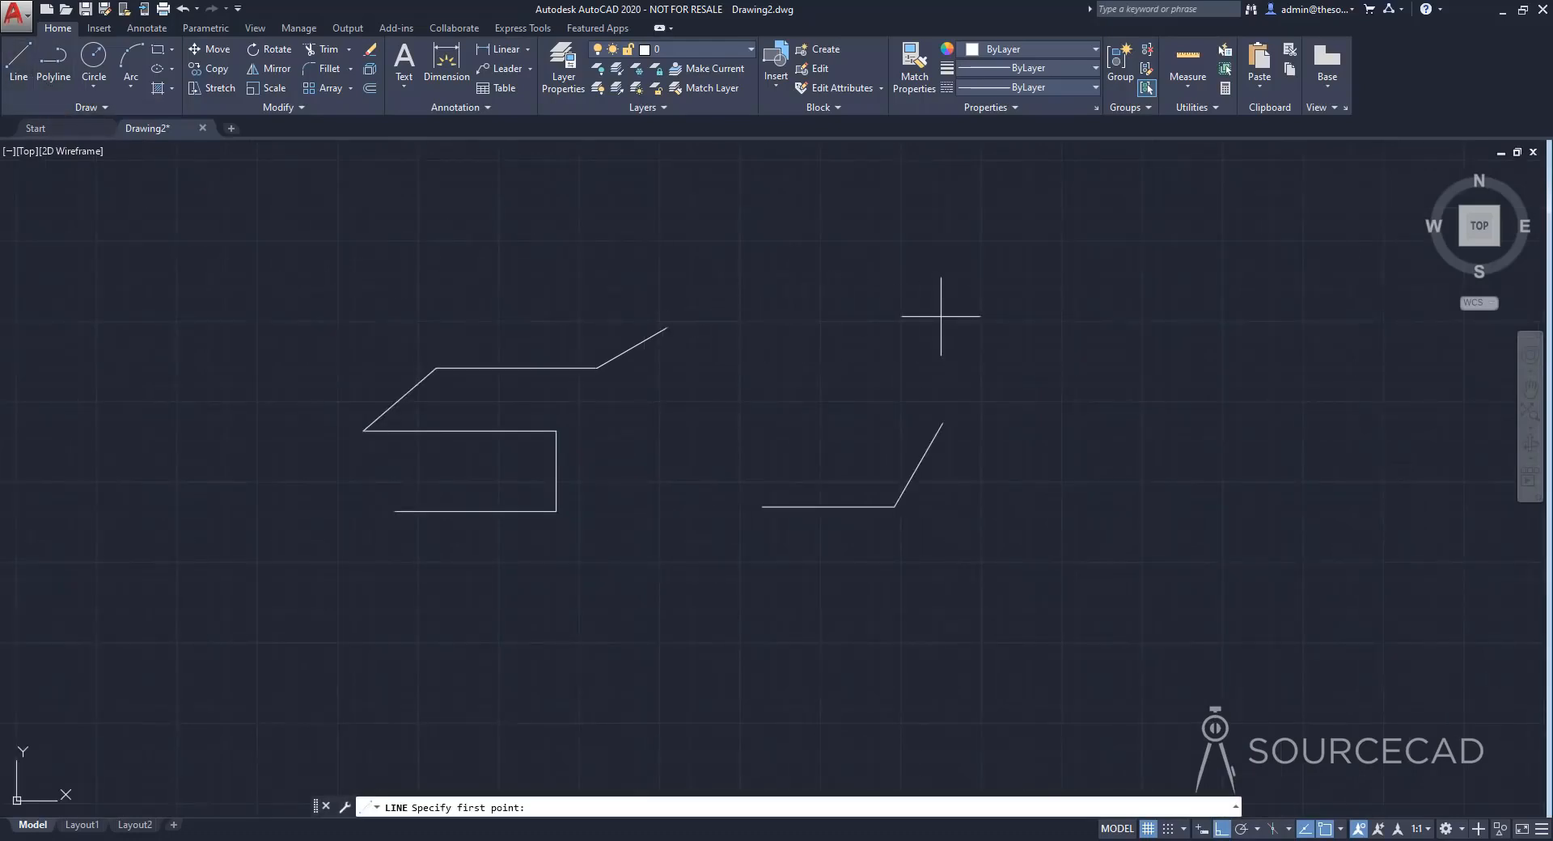
middle_click_drag(941, 316, 687, 389)
left_click(845, 347)
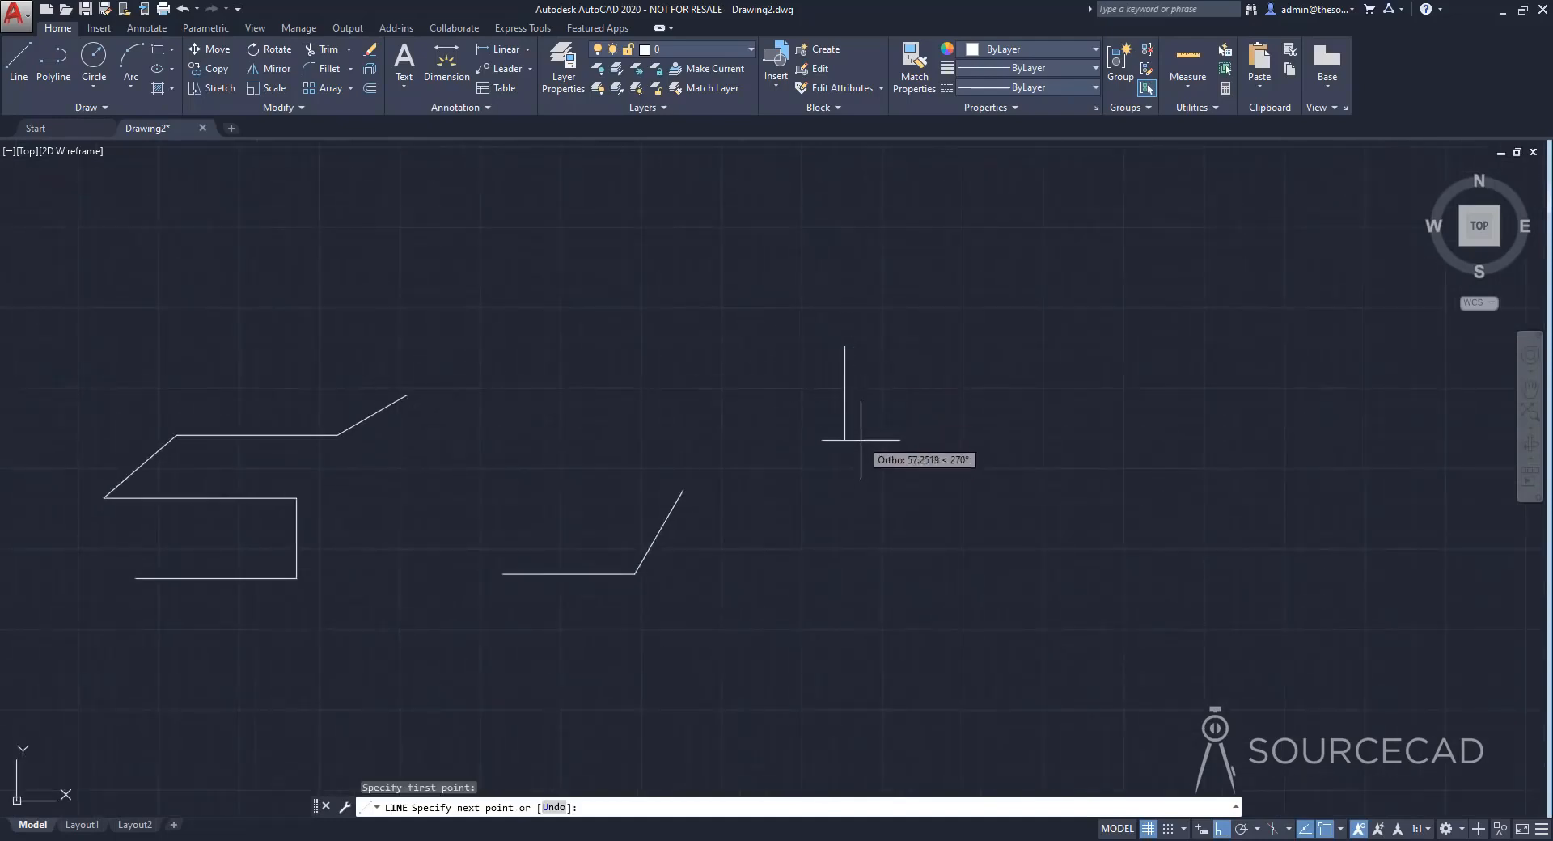
left_click(846, 511)
left_click(1020, 511)
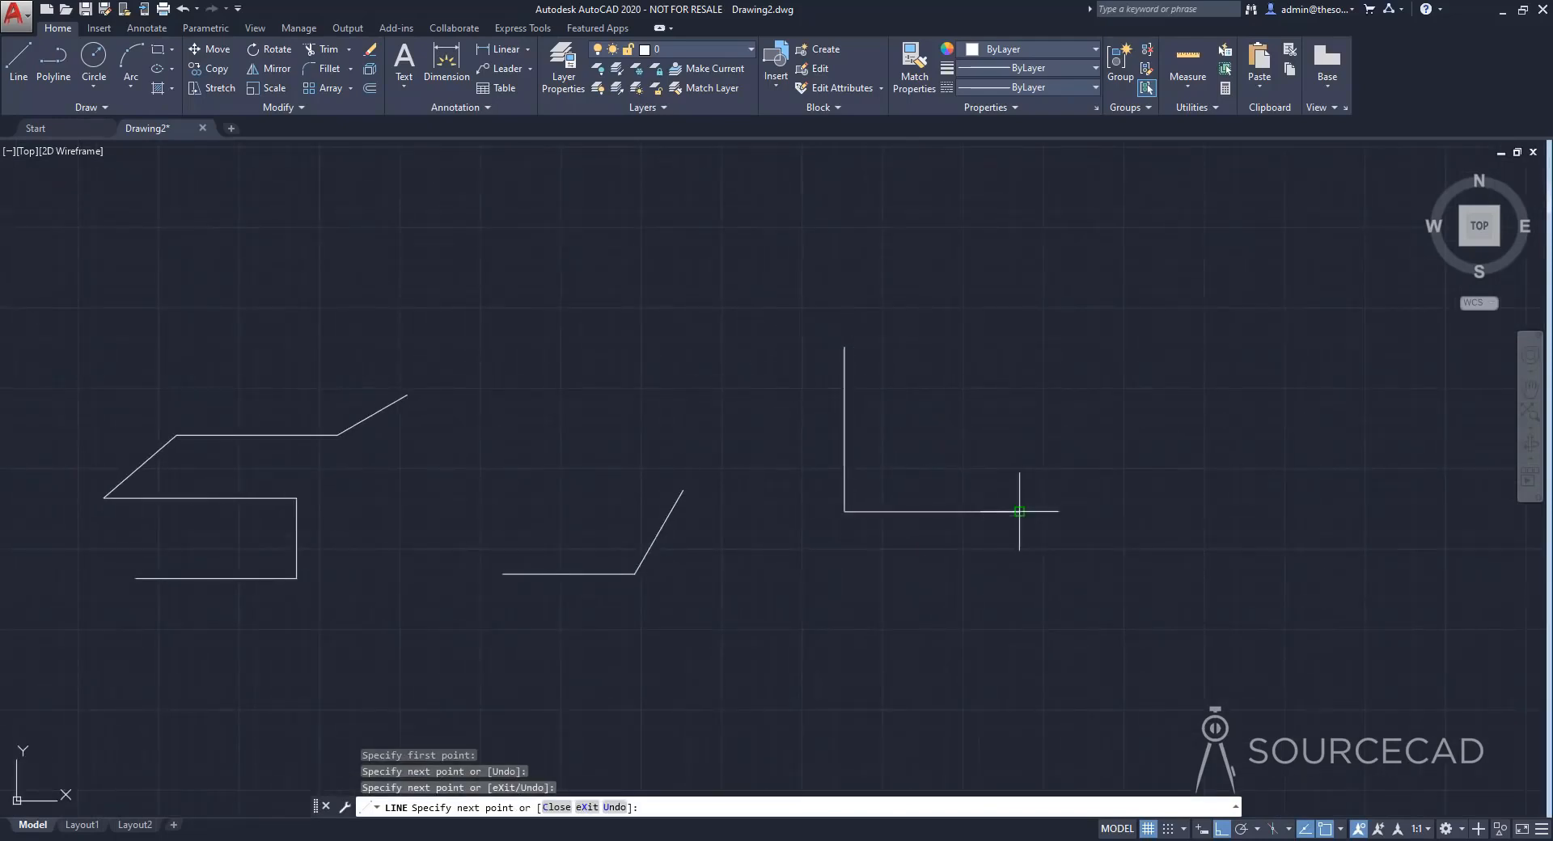
left_click(1020, 402)
left_click(1192, 402)
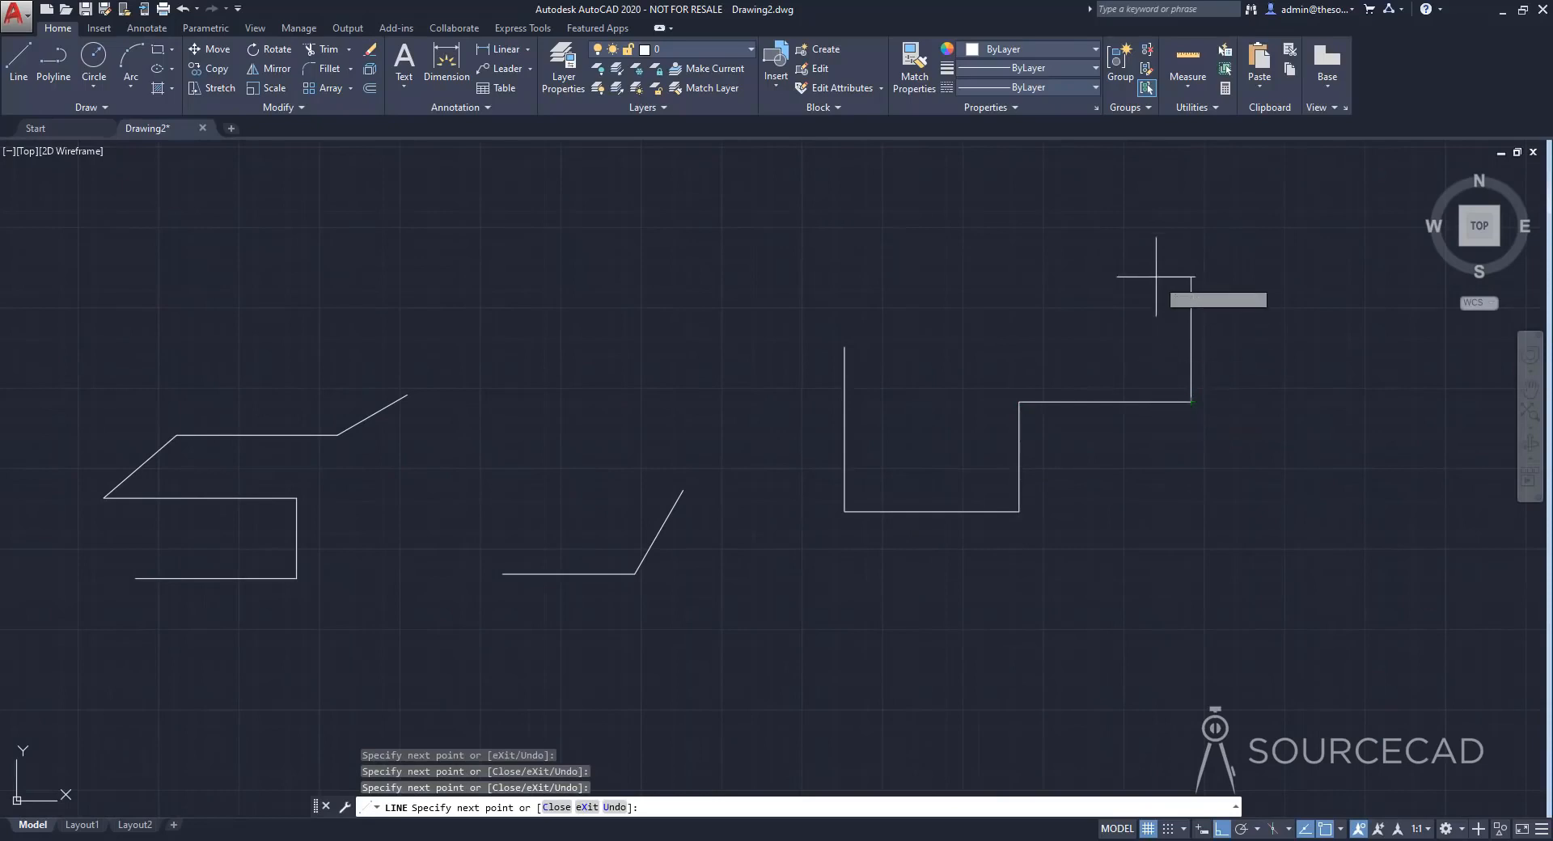
Continue the orthogonal line with segments going up, left, down, right, down, left and up, and end it
left_click(1192, 265)
left_click(927, 266)
left_click(927, 467)
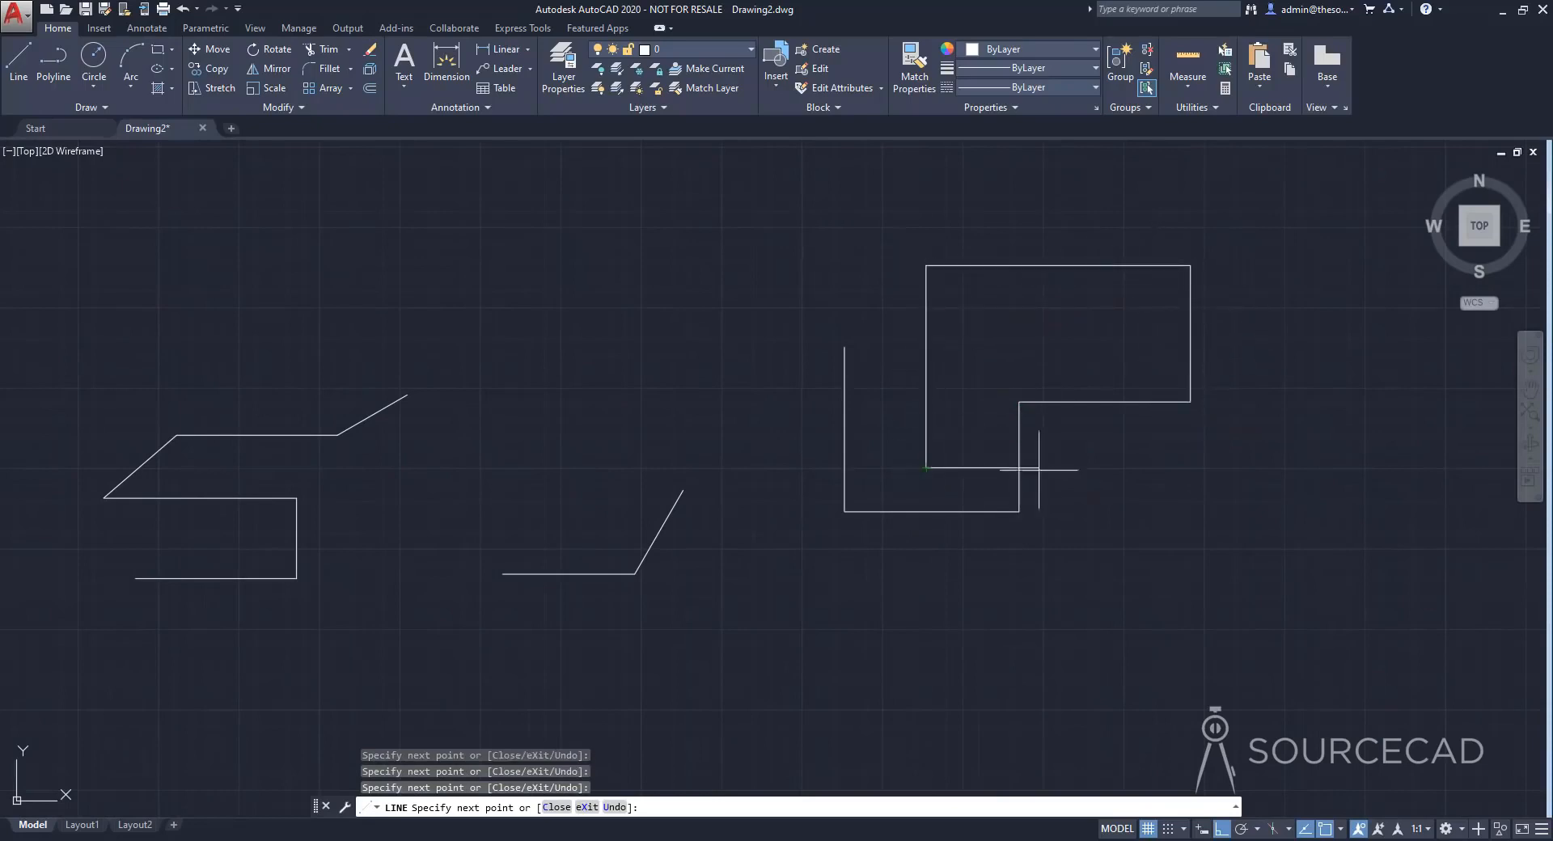
left_click(1154, 468)
left_click(1155, 682)
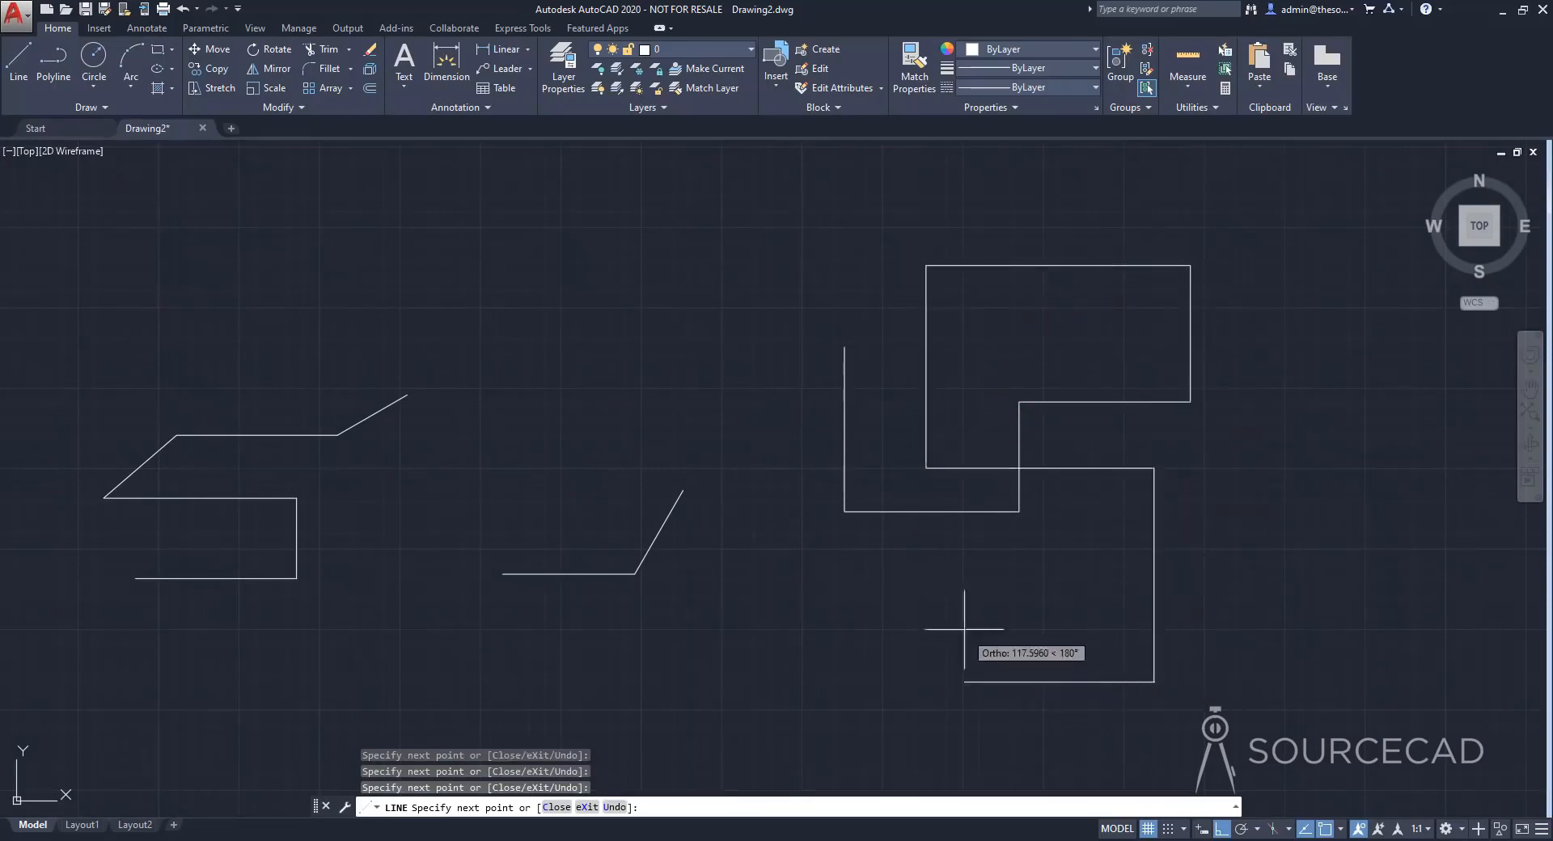
left_click(956, 587)
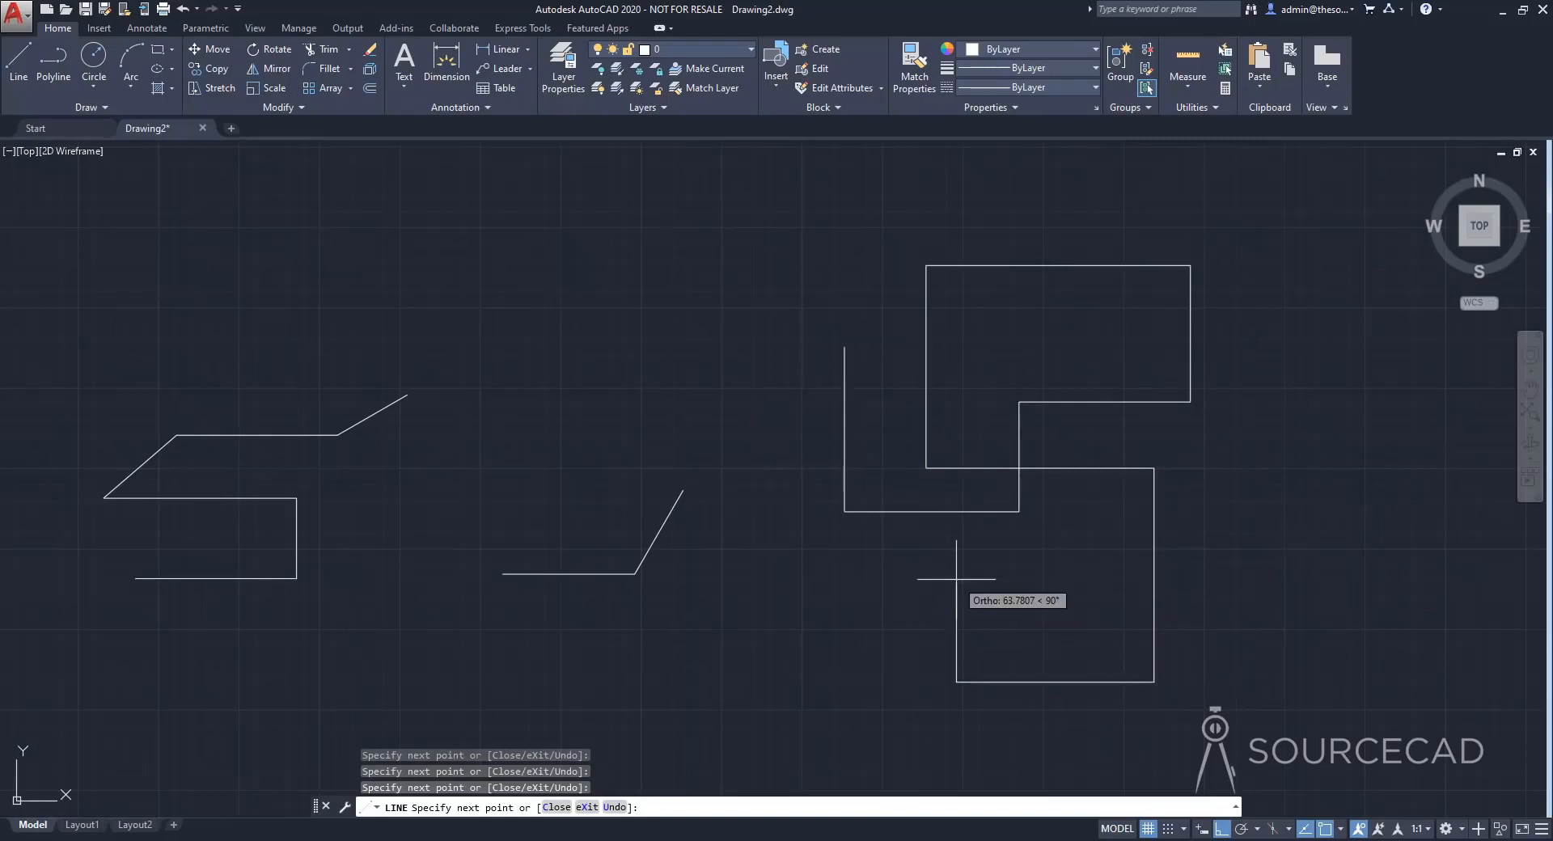
left_click(956, 580)
key("Escape")
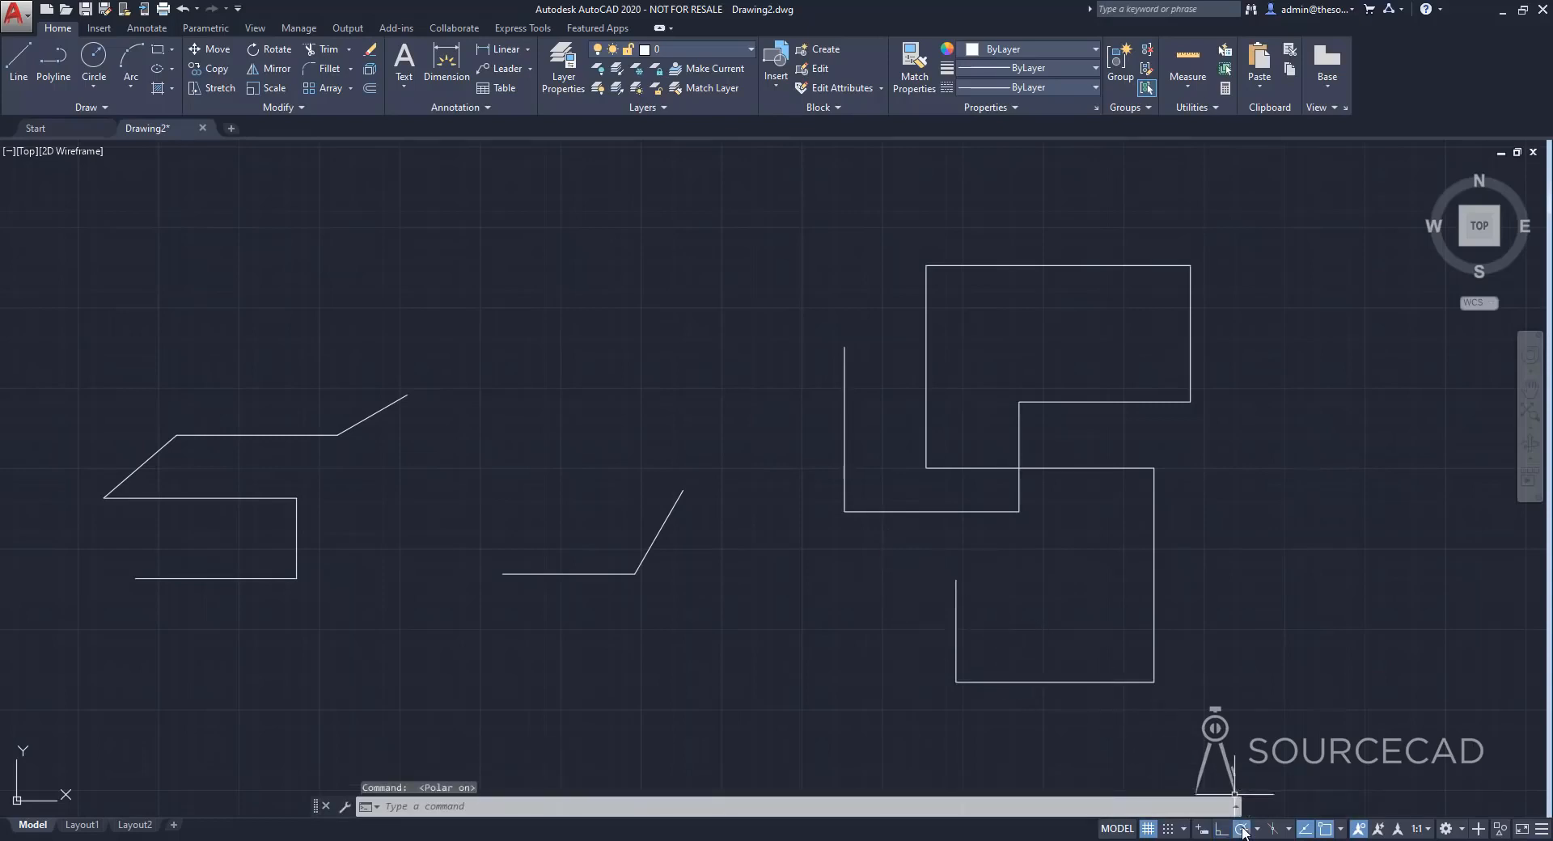
Turn polar tracking back on in place of Ortho mode
left_click(1243, 829)
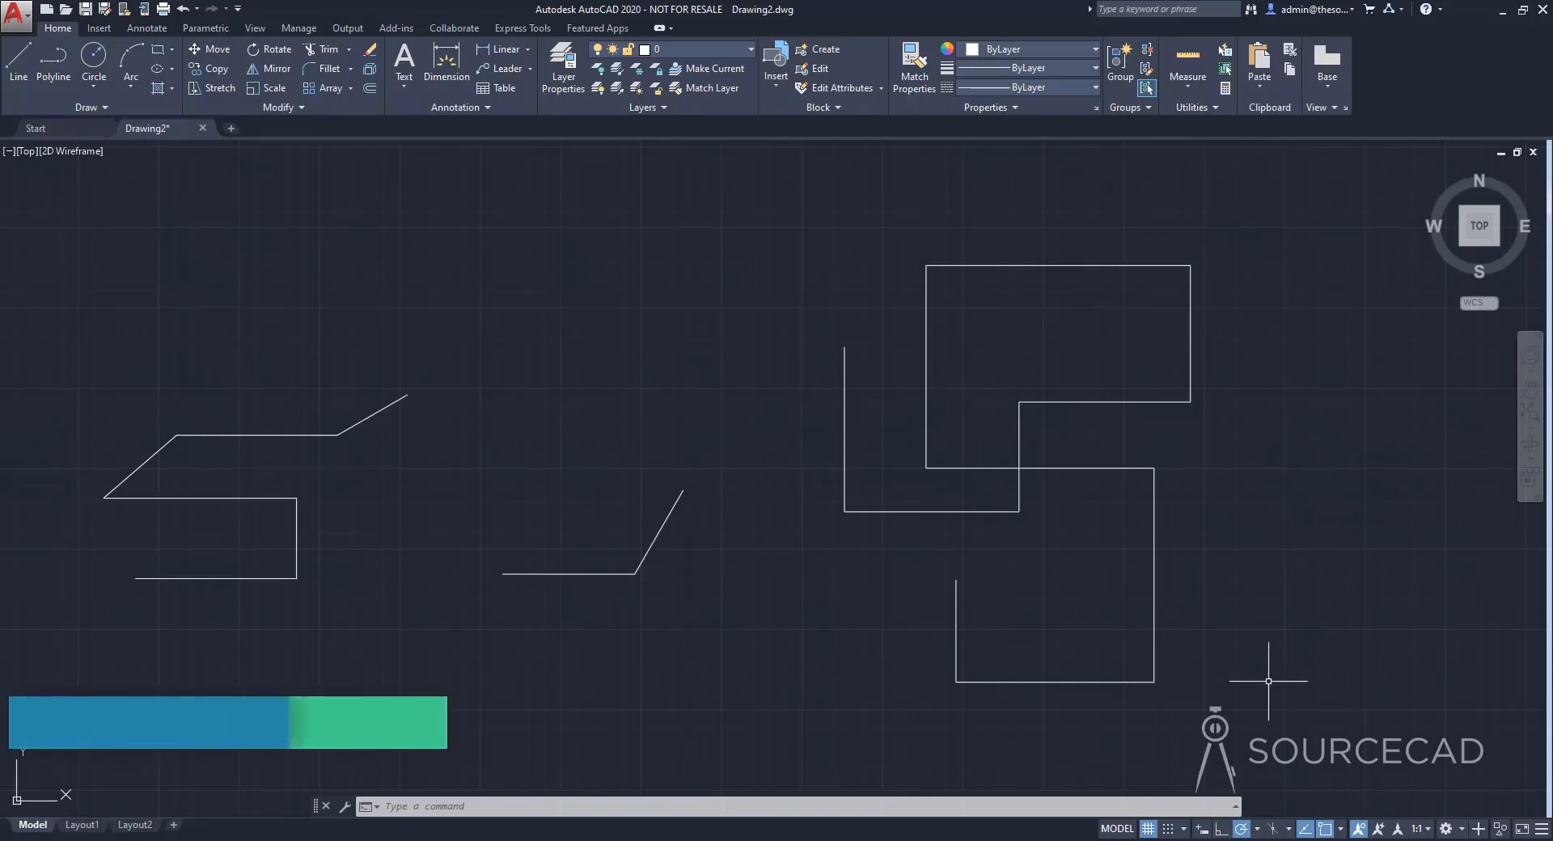
scroll(1268, 681, "down", 2)
middle_click_drag(1284, 651, 847, 581)
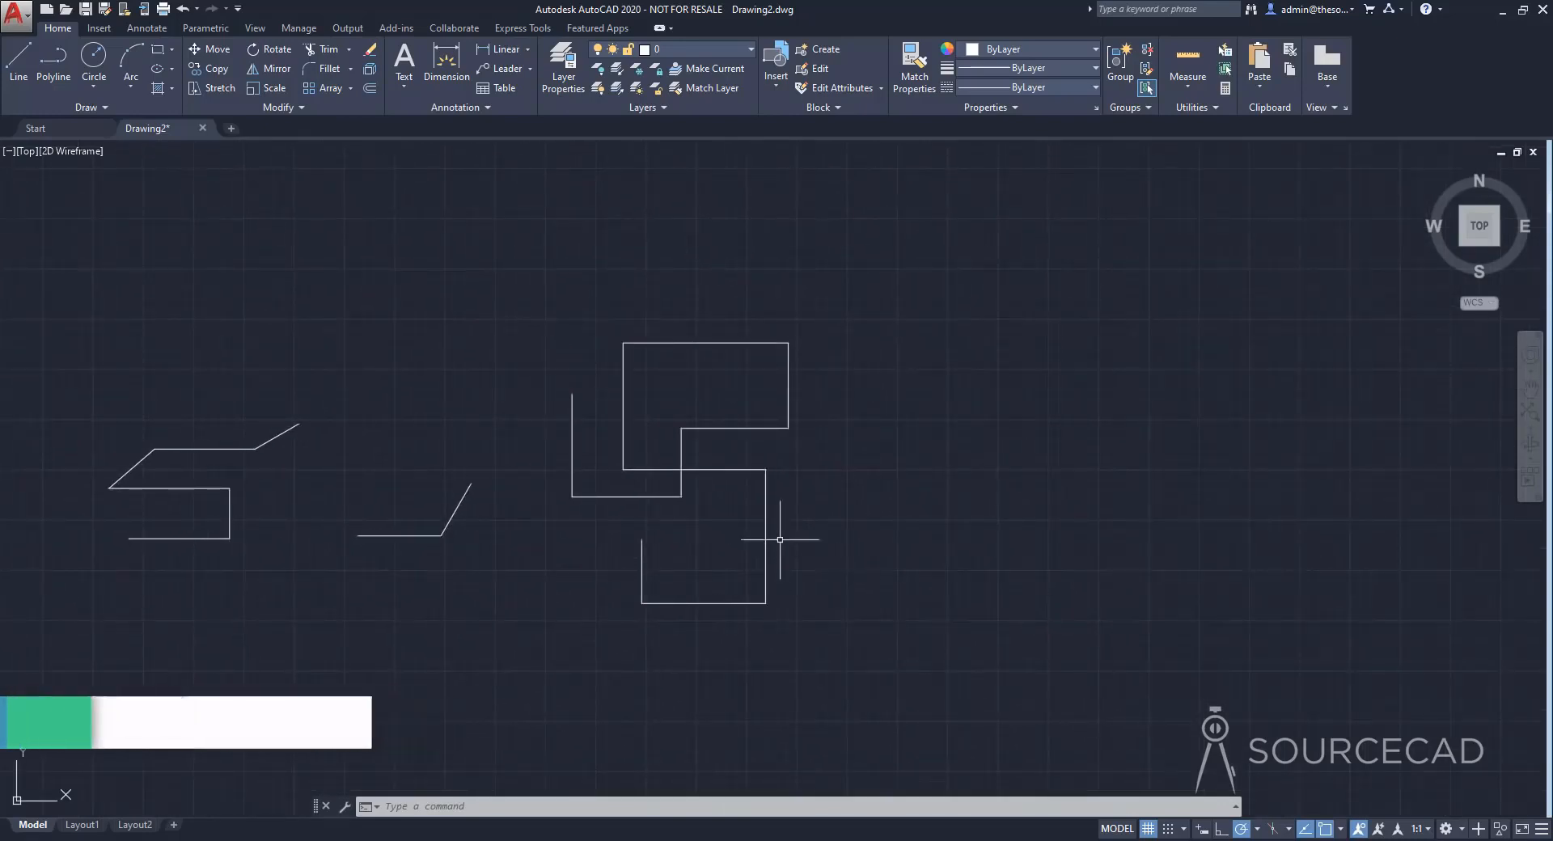
Start a line, switch dynamic input on, and look up the Dynamic Input entry among the status bar customization options
left_click(22, 60)
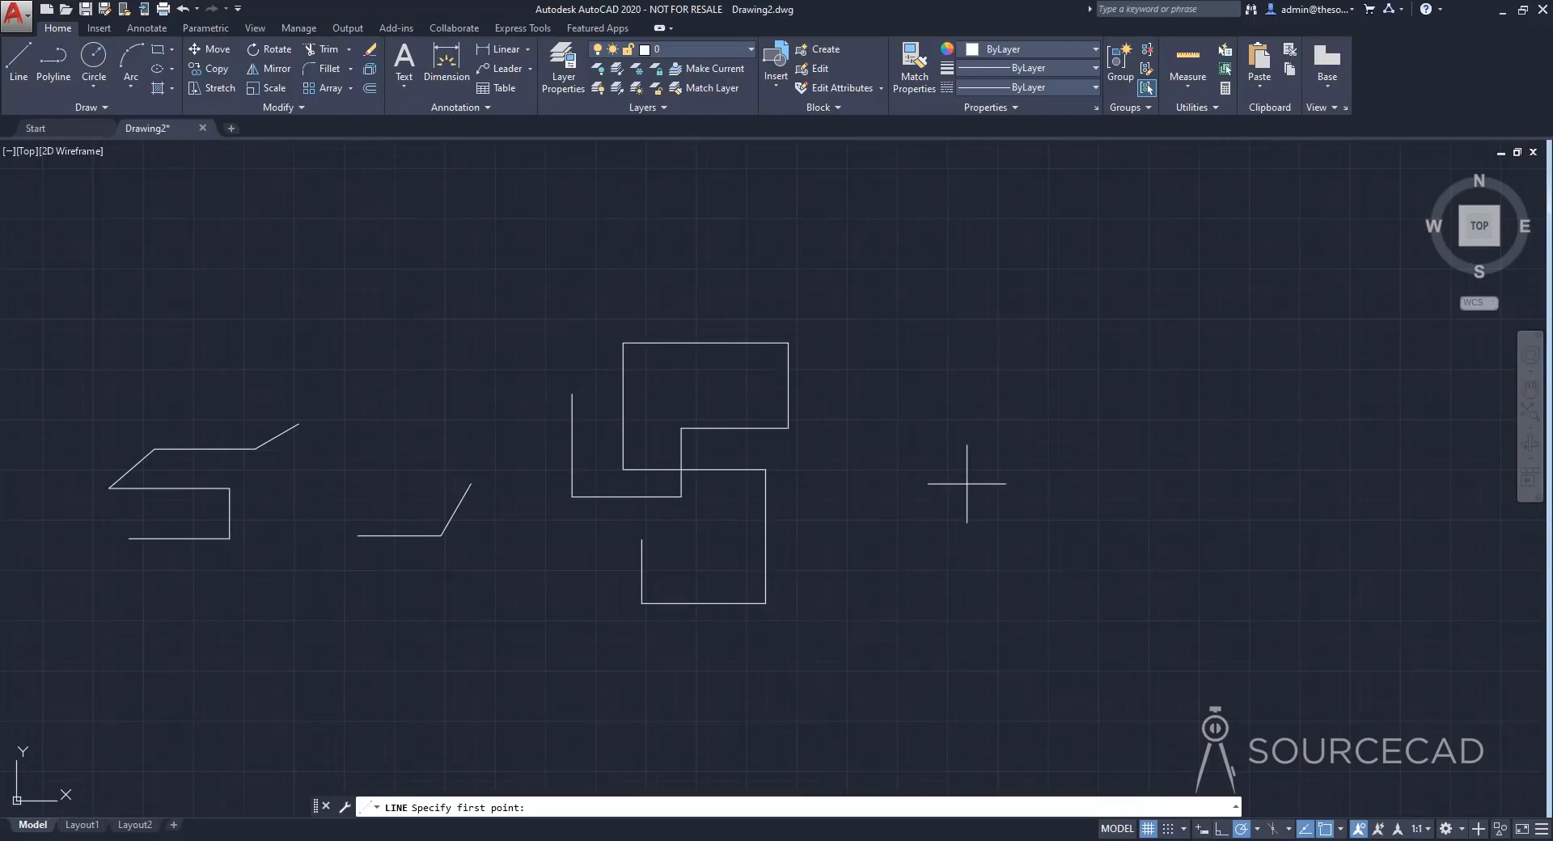
key("F12")
left_click(1203, 830)
left_click(1203, 830)
left_click(1203, 830)
left_click(1203, 830)
left_click(1205, 831)
left_click(1195, 830)
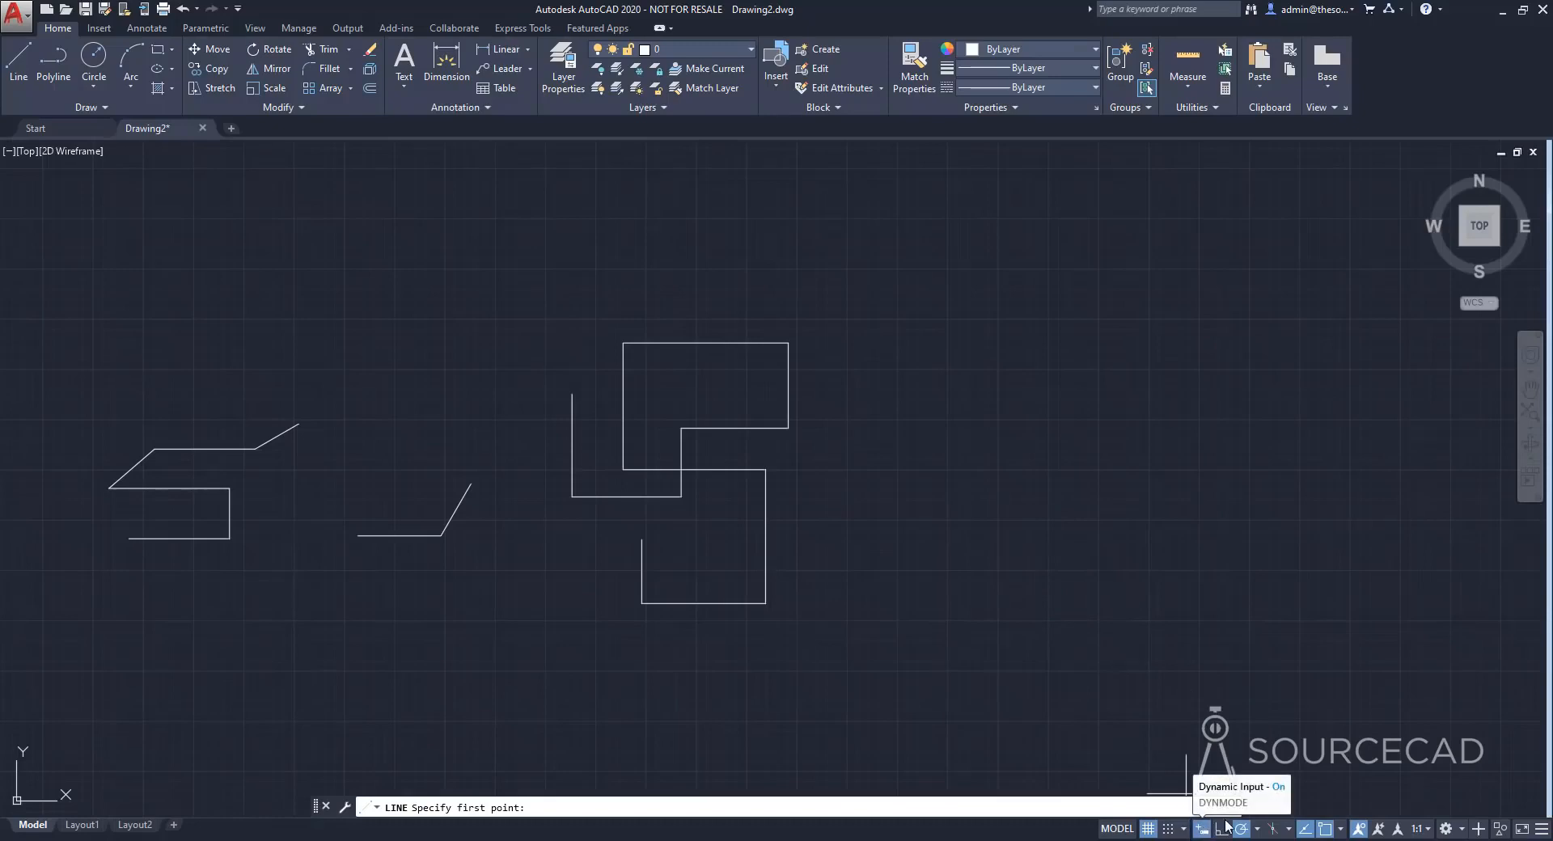
left_click(1542, 829)
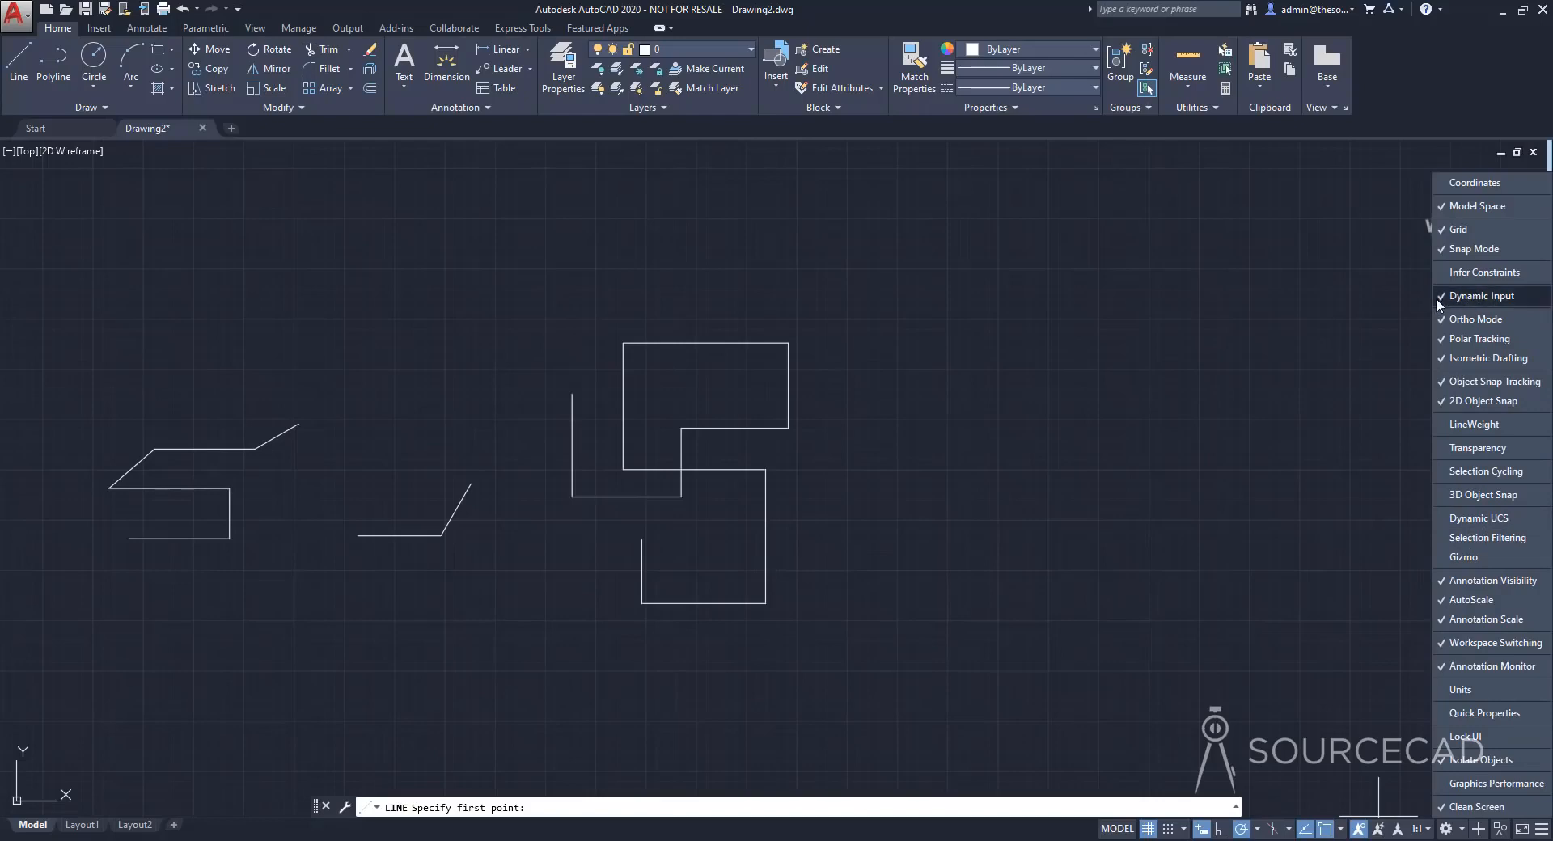
left_click(1394, 327)
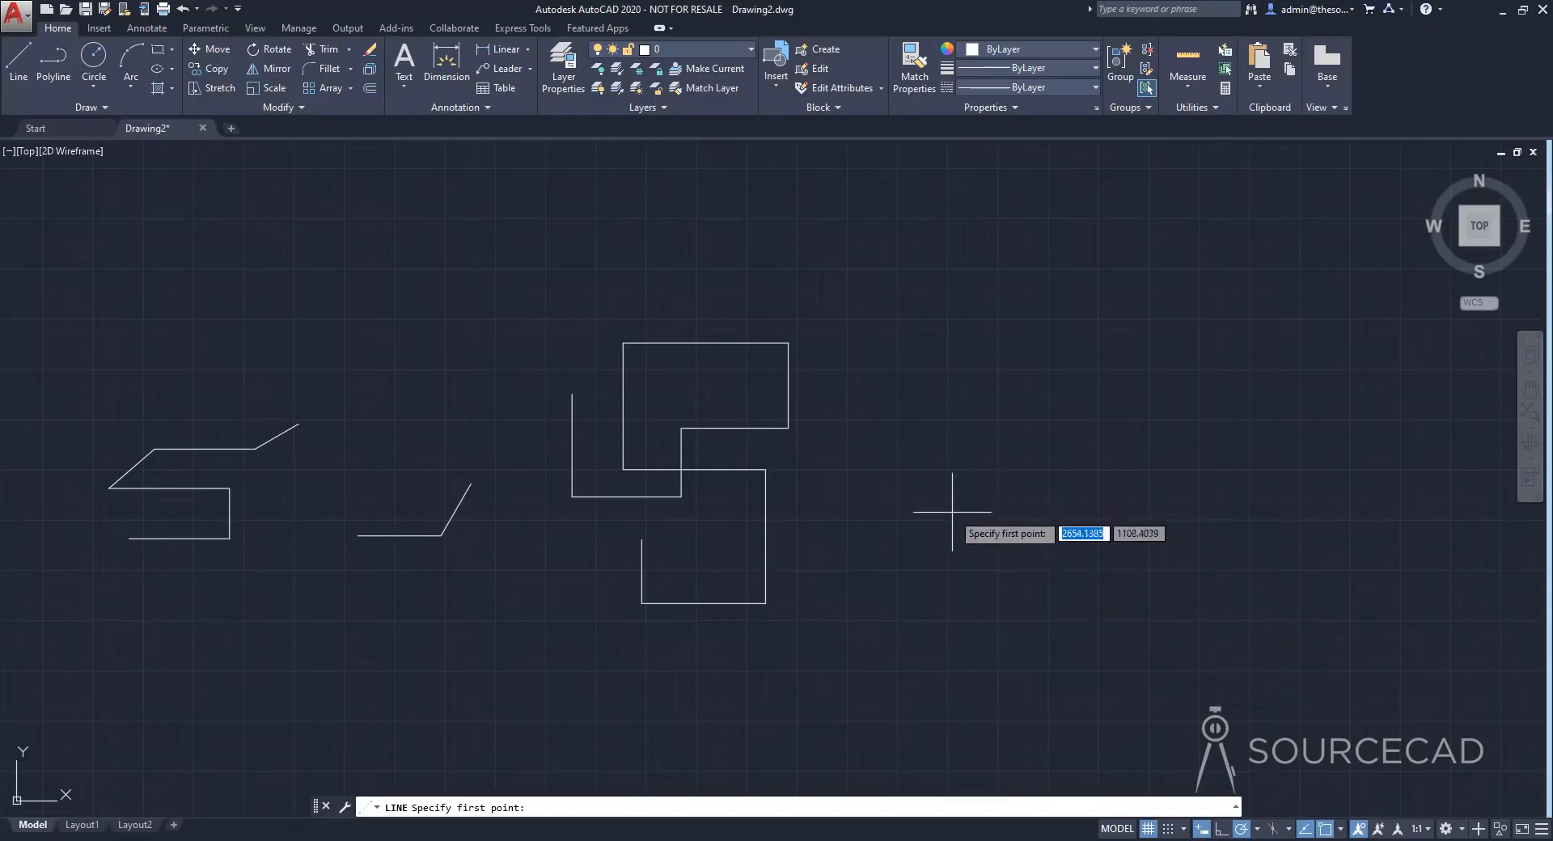
Draw a 200-unit segment rising to the right at 45° in the empty area right of the existing shapes
left_click(953, 565)
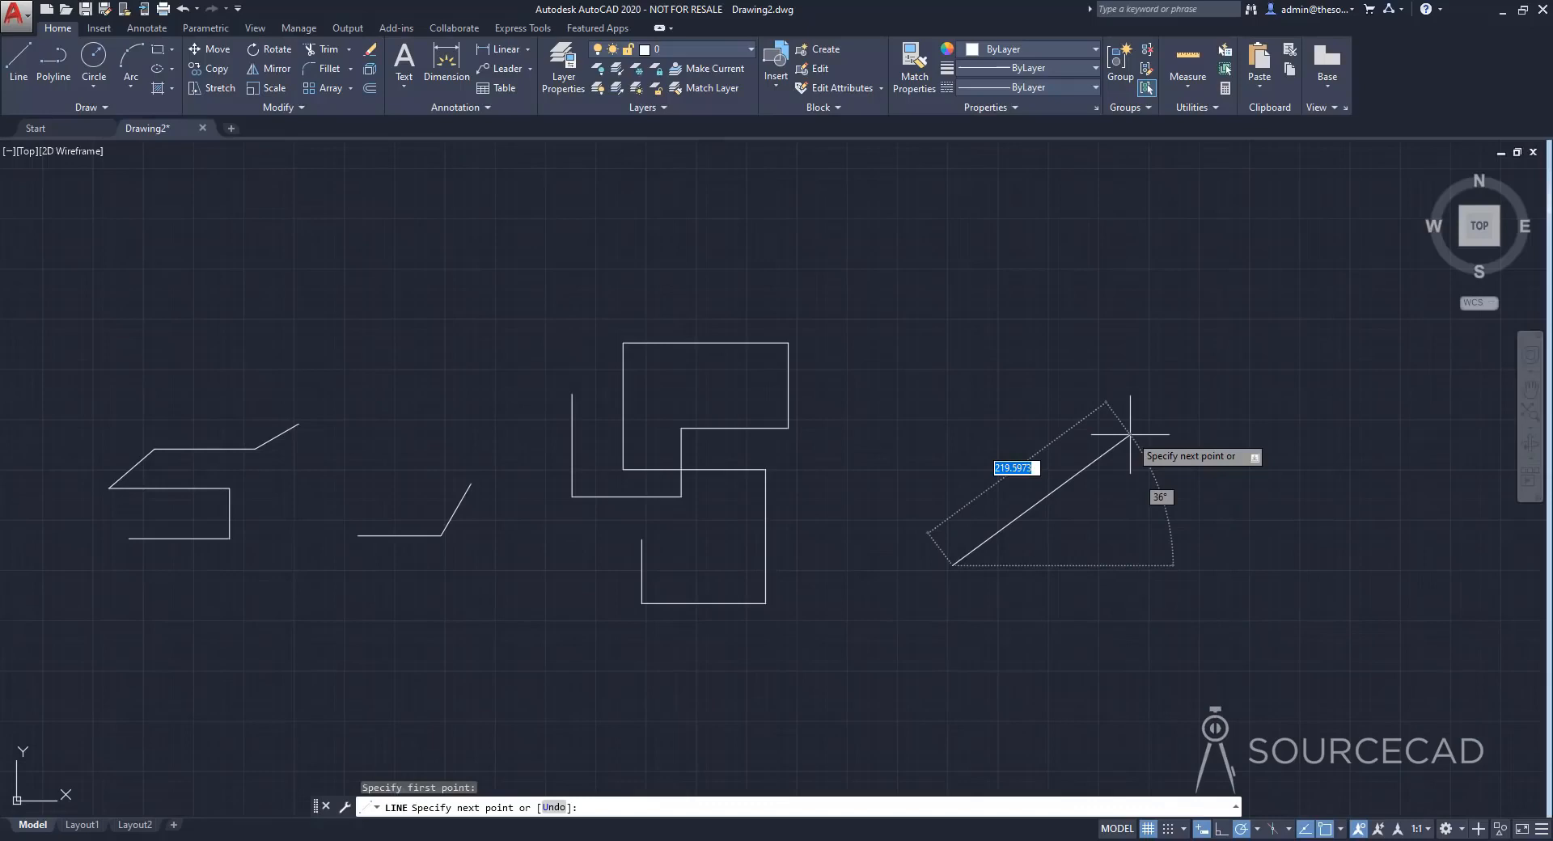
type("200")
key("Tab")
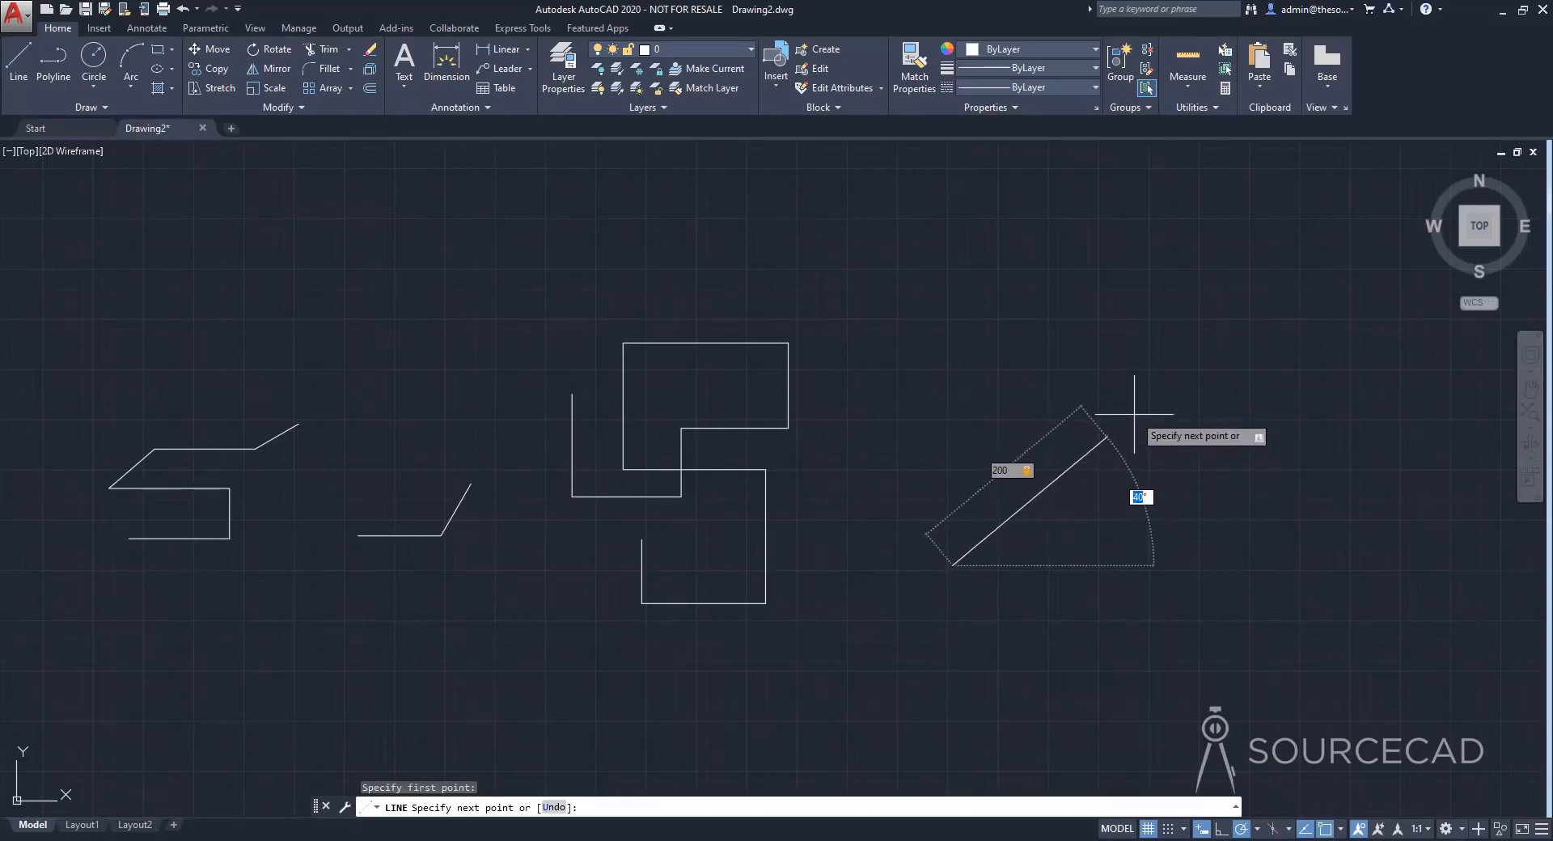
type("45")
key("Return")
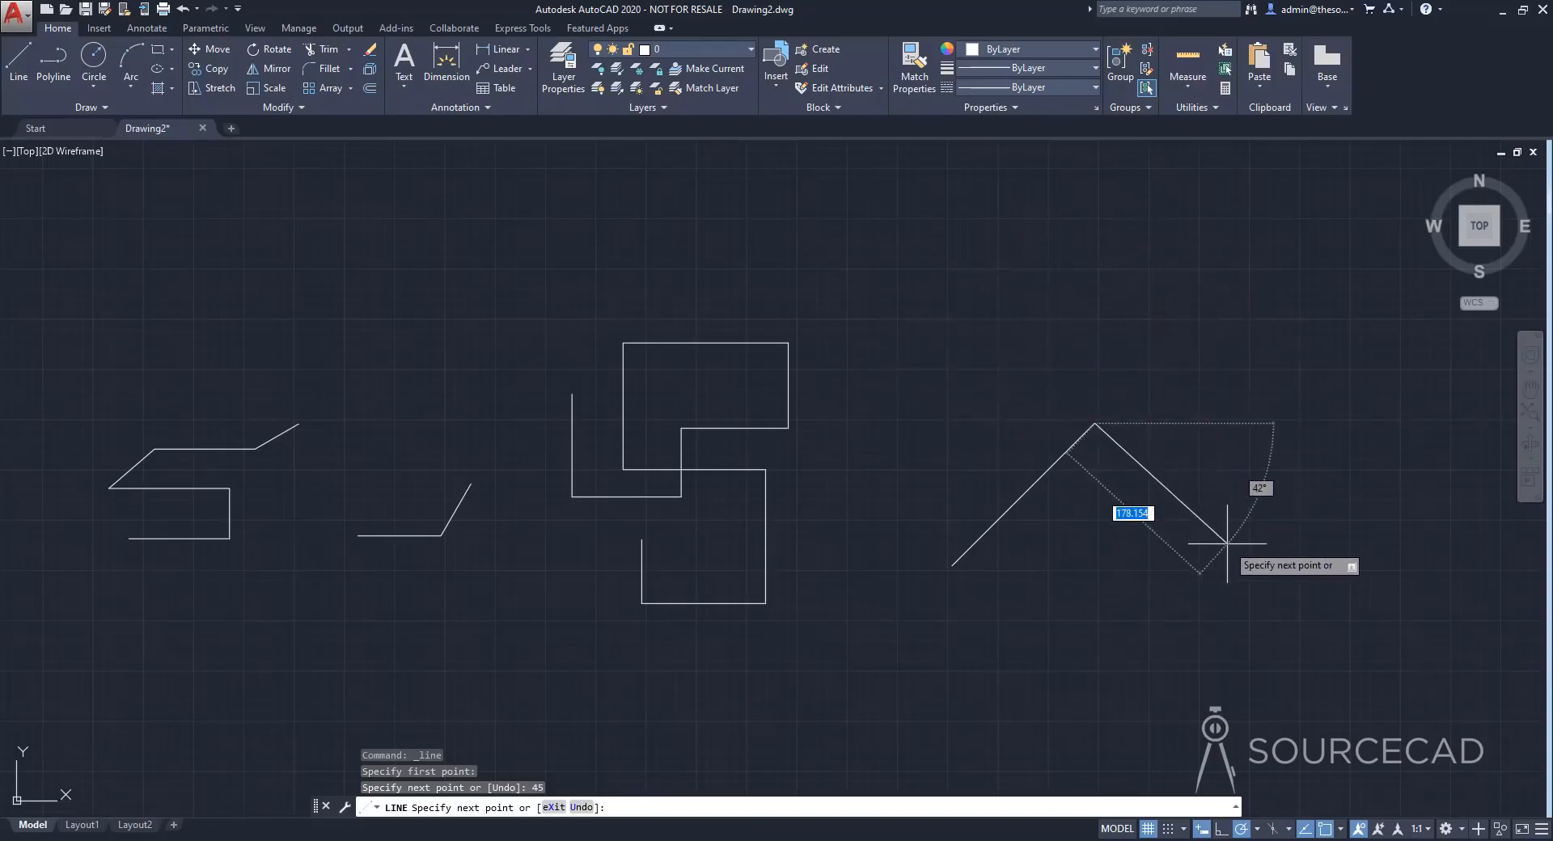
Continue the line with a 150-unit segment sloping down to the right at 30°, and end the line
type("150")
key("Tab")
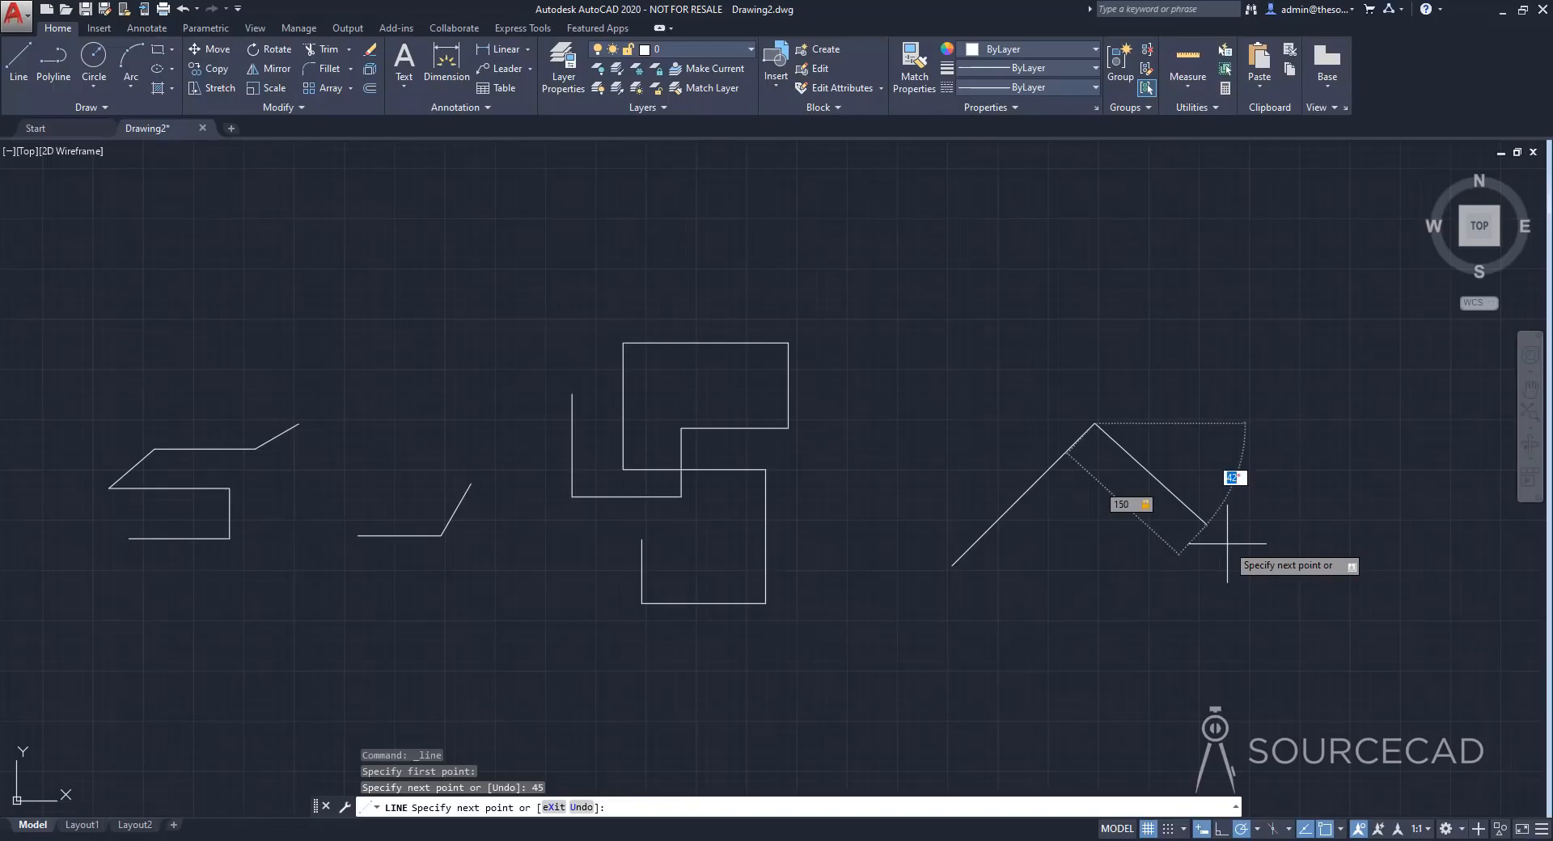
type("30")
key("Return")
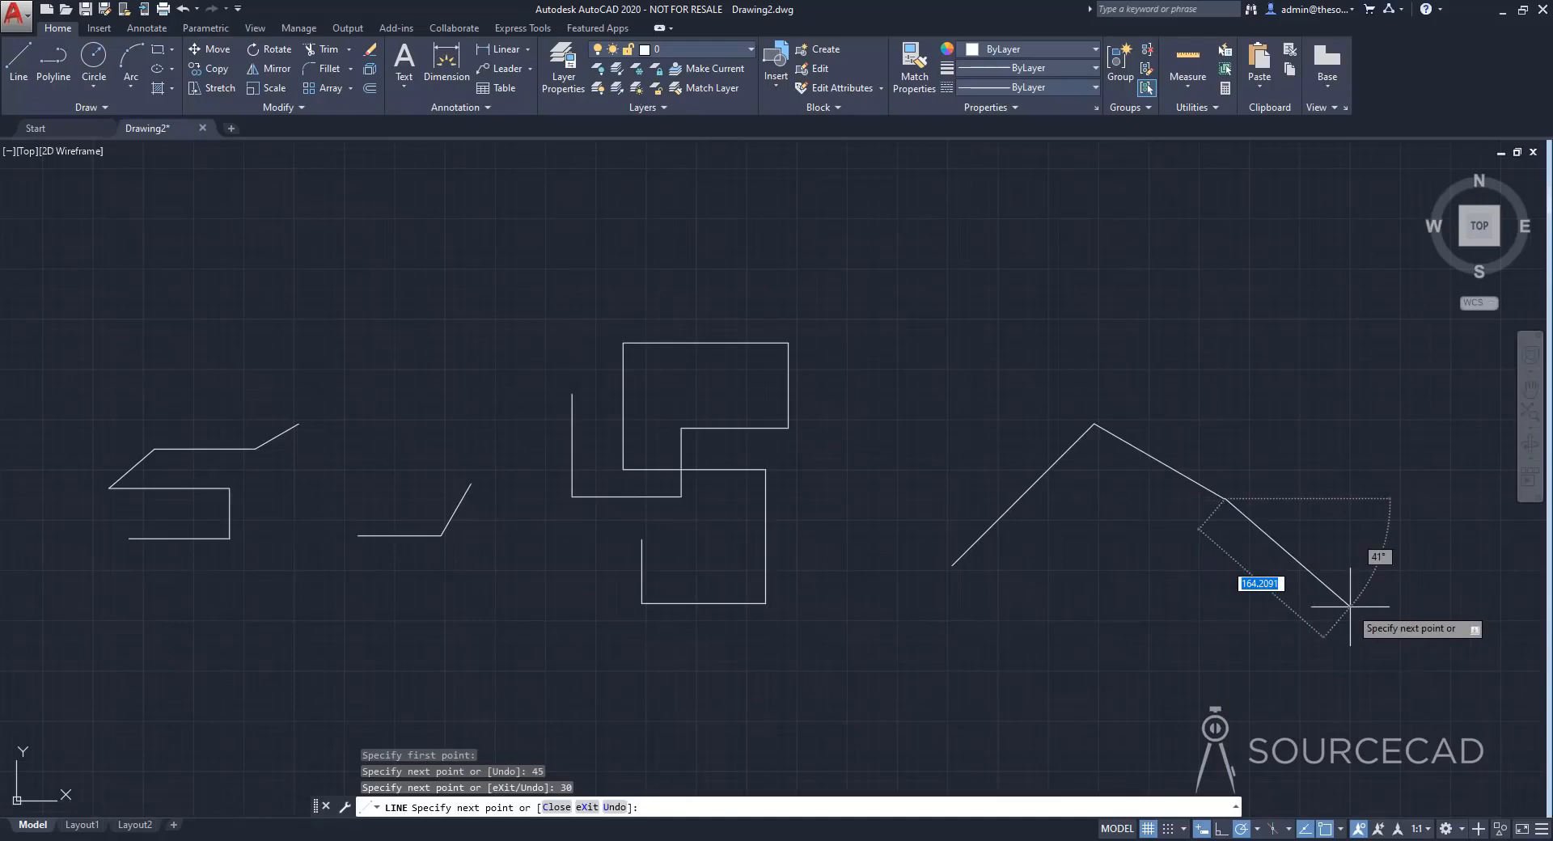
key("Return")
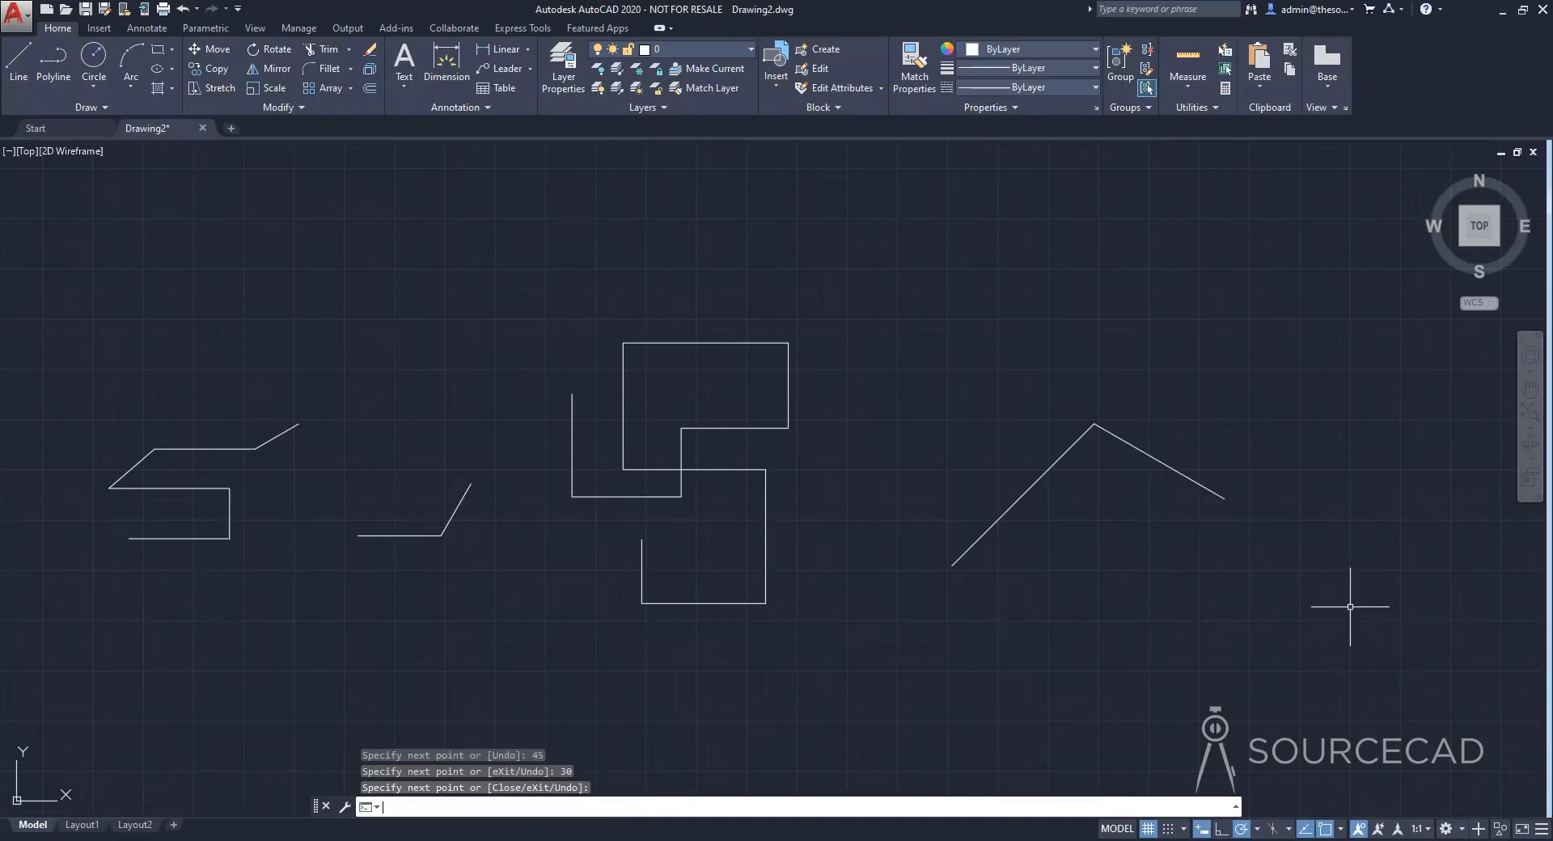